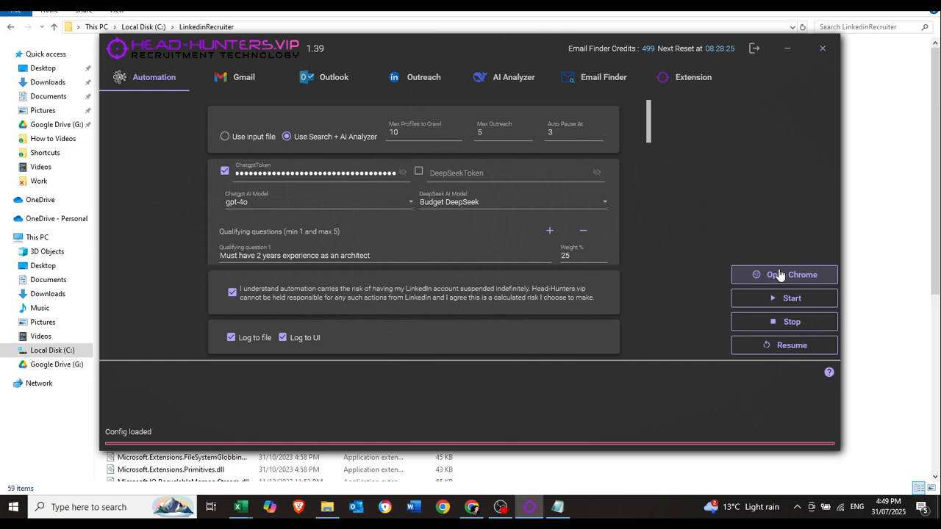
Launch Chrome from the Automation tab so the LinkedIn welcome page opens.
{"action": "left_click", "coordinate": [821, 282]}
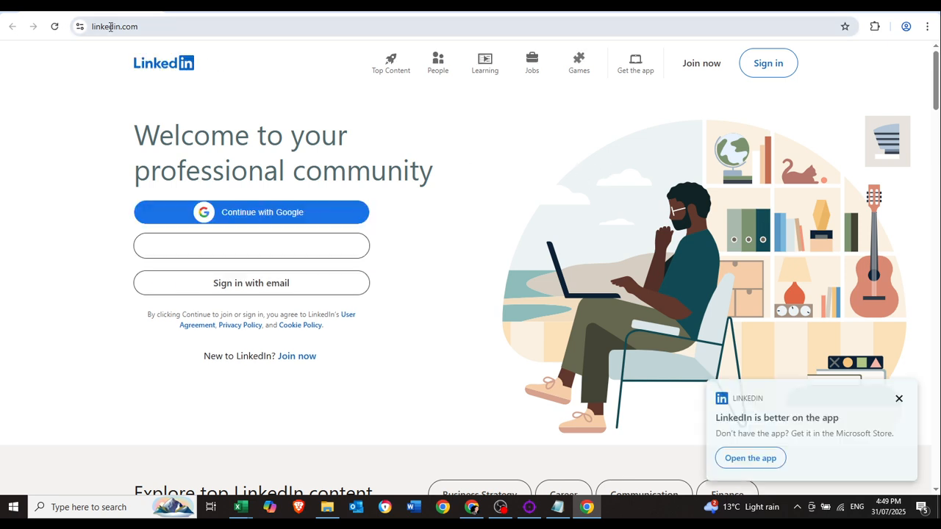
Sign in to LinkedIn with the recruiter account's email and password.
{"action": "left_click", "coordinate": [774, 74]}
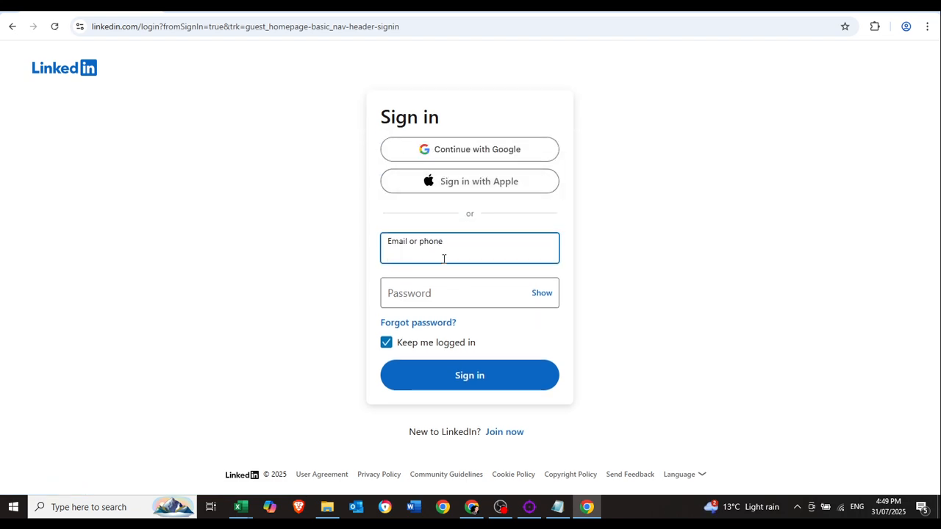
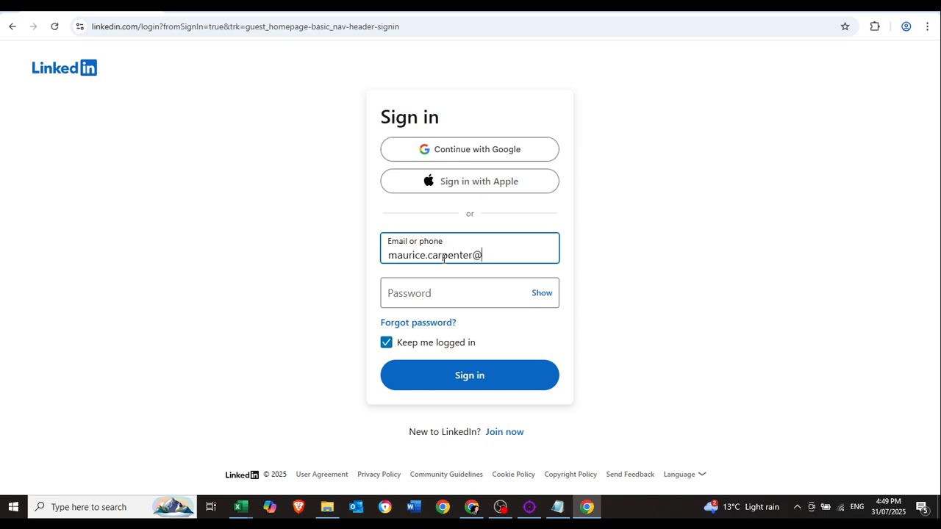
{"action": "key", "text": "Tab"}
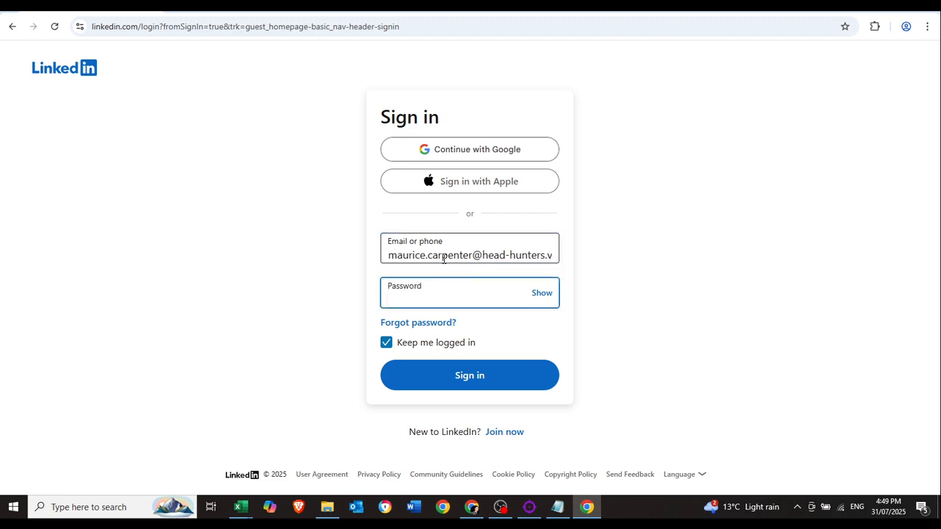
{"action": "type", "text": "••••••••••••••••"}
{"action": "left_click", "coordinate": [490, 381]}
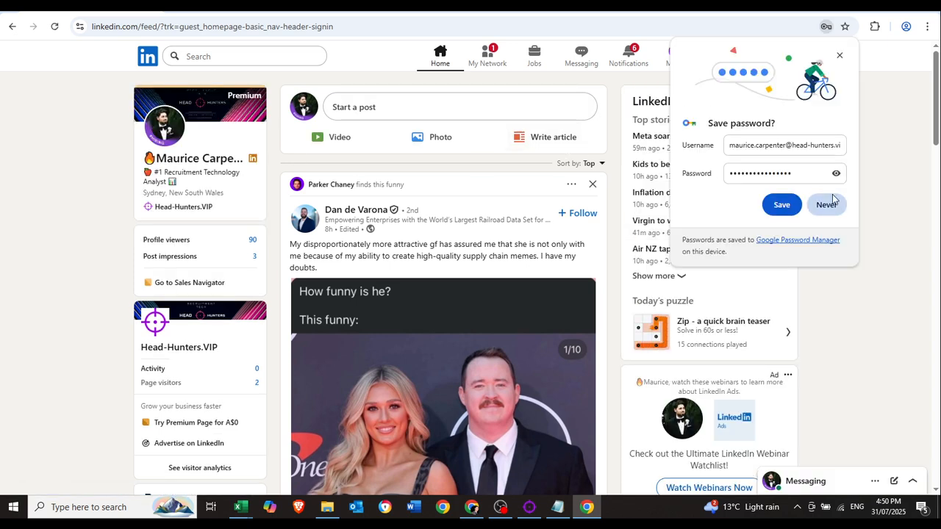
Save the LinkedIn password in Chrome and pin Head-Hunters AI from the Extensions menu.
{"action": "left_click", "coordinate": [782, 204]}
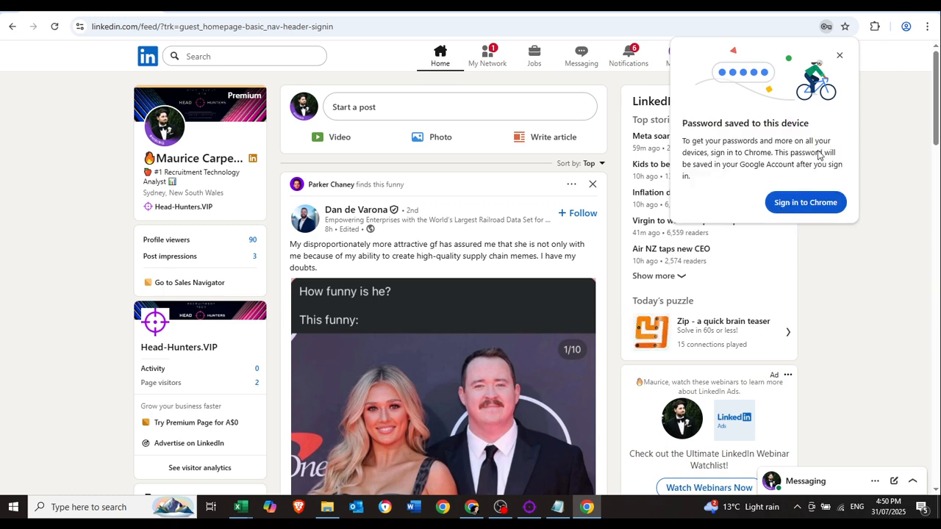
{"action": "left_click", "coordinate": [841, 55]}
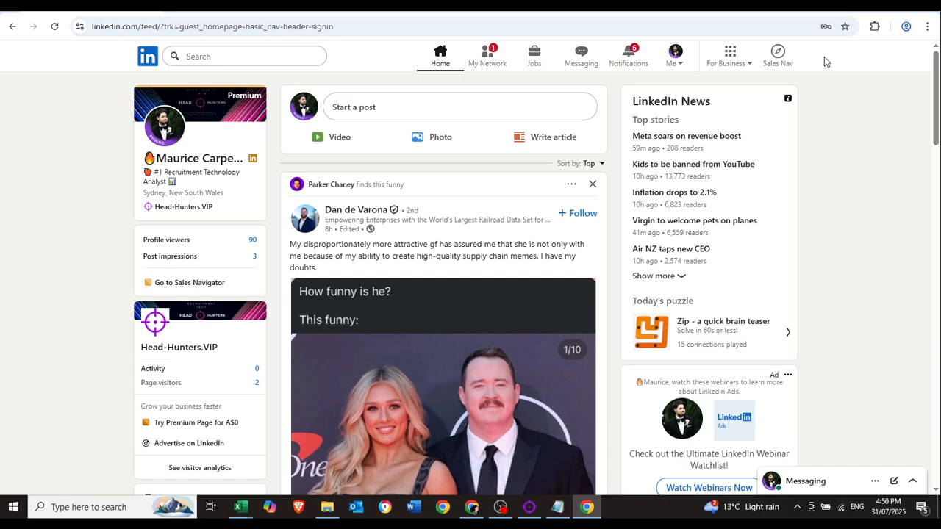
{"action": "left_click", "coordinate": [874, 29]}
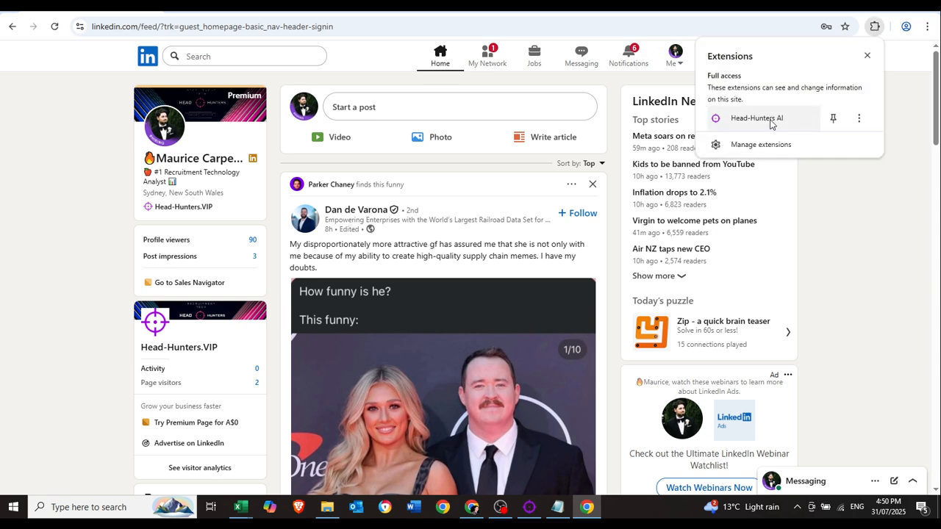
{"action": "left_click", "coordinate": [834, 120]}
Log in to the pinned Head-Hunters AI extension with the account email and password.
{"action": "left_click", "coordinate": [868, 57]}
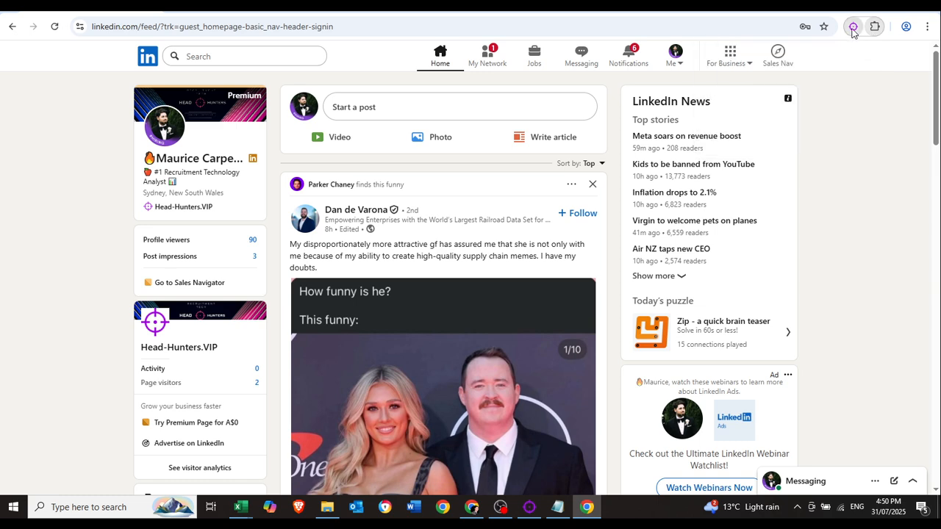
{"action": "left_click", "coordinate": [853, 28]}
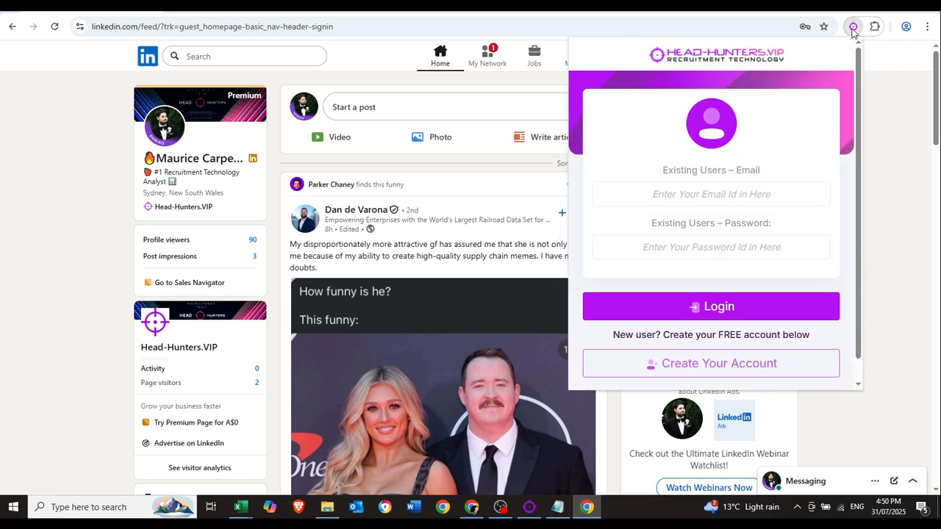
{"action": "left_click", "coordinate": [704, 191]}
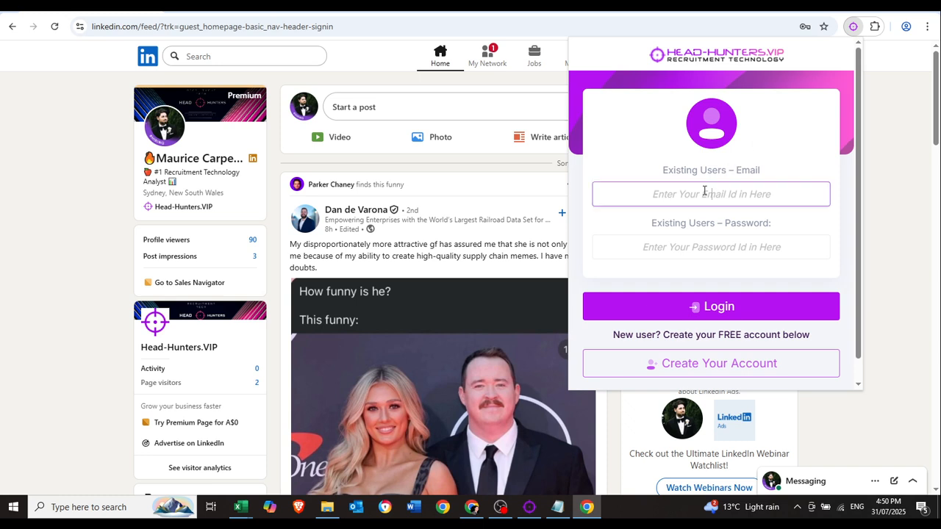
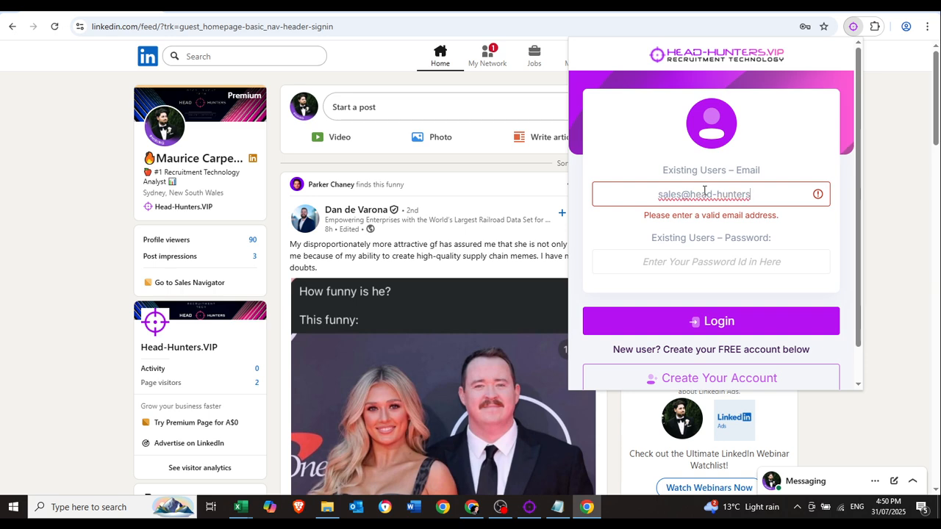
{"action": "key", "text": "Tab"}
{"action": "type", "text": "••••••••"}
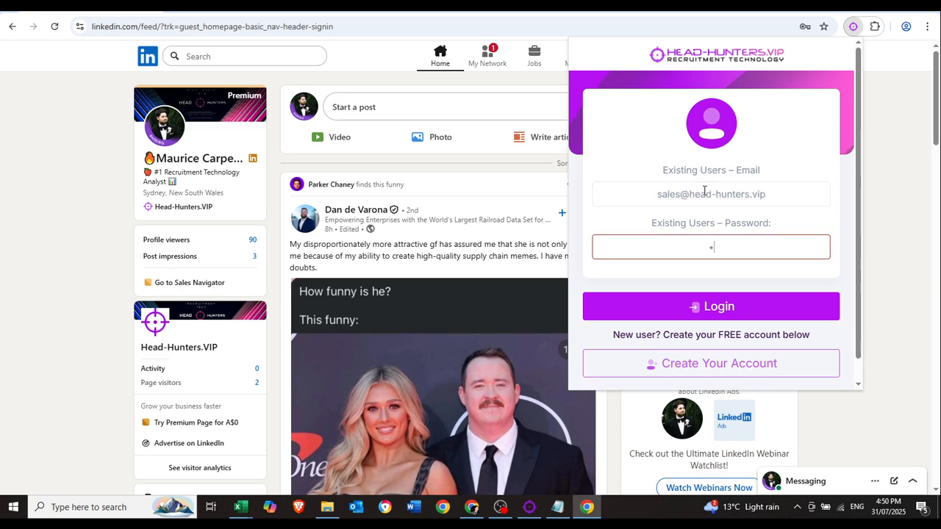
{"action": "left_click", "coordinate": [742, 319]}
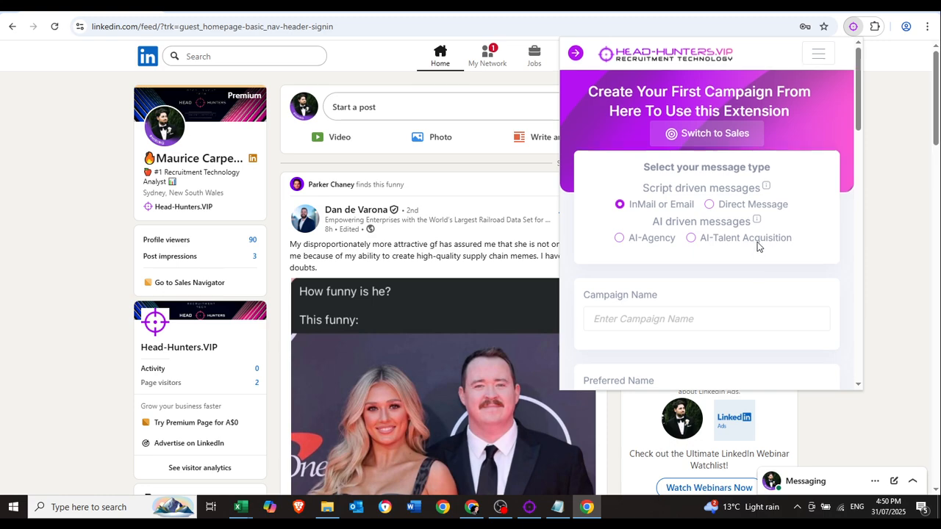
{"action": "scroll", "coordinate": [757, 243], "scroll_direction": "down", "scroll_amount": 10}
{"action": "scroll", "coordinate": [760, 241], "scroll_direction": "up", "scroll_amount": 8}
{"action": "scroll", "coordinate": [762, 239], "scroll_direction": "up", "scroll_amount": 3}
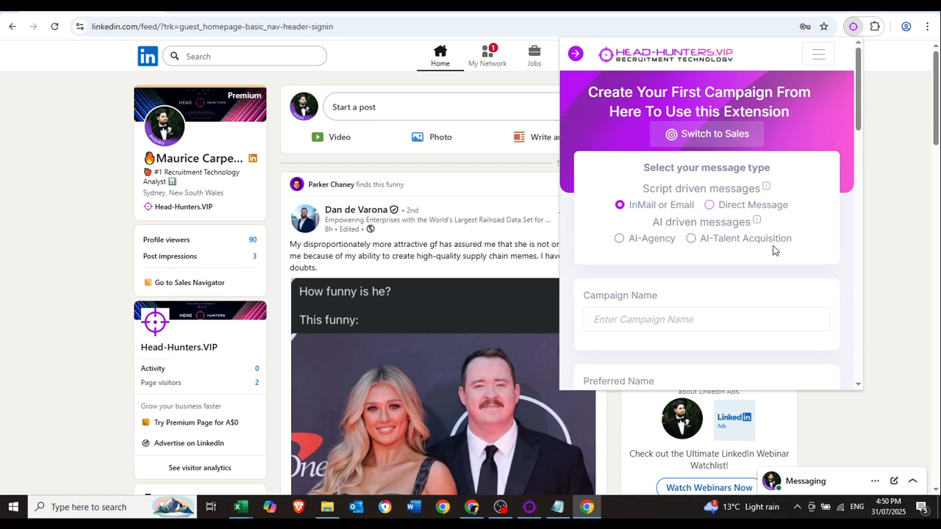
{"action": "scroll", "coordinate": [775, 257], "scroll_direction": "down", "scroll_amount": 10}
{"action": "scroll", "coordinate": [777, 261], "scroll_direction": "up", "scroll_amount": 10}
{"action": "scroll", "coordinate": [777, 258], "scroll_direction": "down", "scroll_amount": 3}
{"action": "scroll", "coordinate": [797, 260], "scroll_direction": "up", "scroll_amount": 3}
{"action": "mouse_move", "coordinate": [766, 191]}
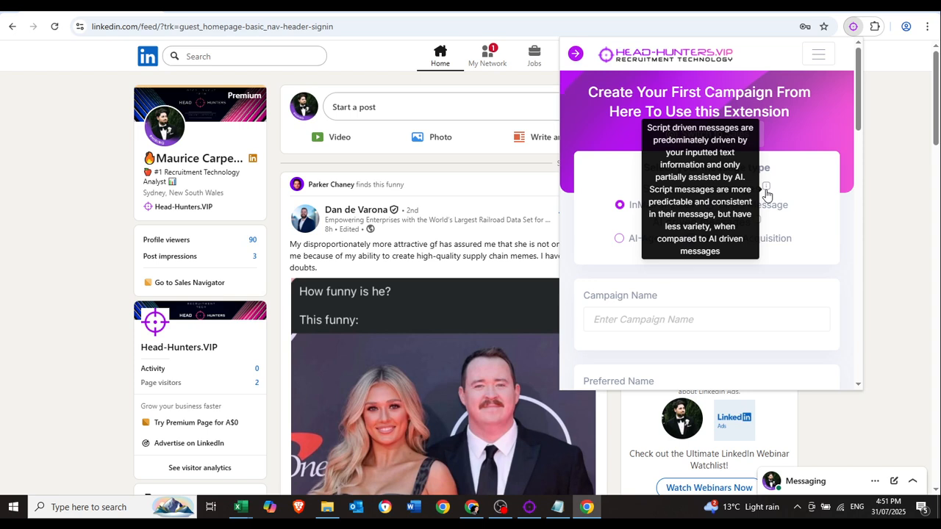
{"action": "mouse_move", "coordinate": [760, 226]}
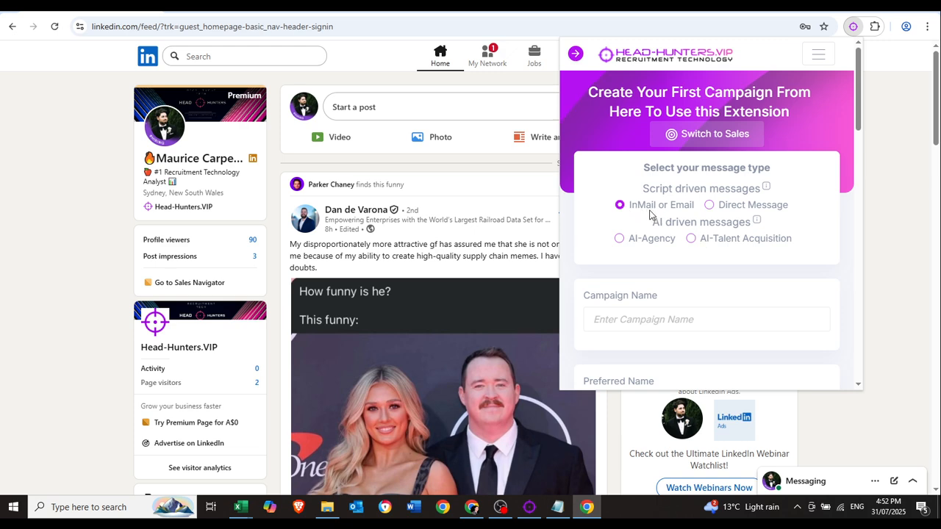
Name the campaign 'Civil Architect - Sydney' and enter your preferred first name.
{"action": "scroll", "coordinate": [832, 233], "scroll_direction": "down", "scroll_amount": 3}
{"action": "left_click", "coordinate": [701, 146]}
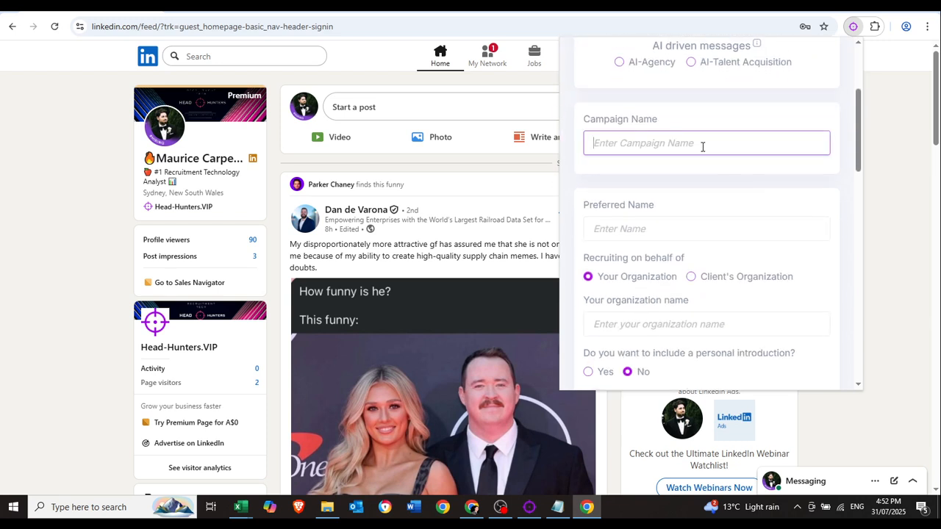
{"action": "type", "text": "Civil ARch"}
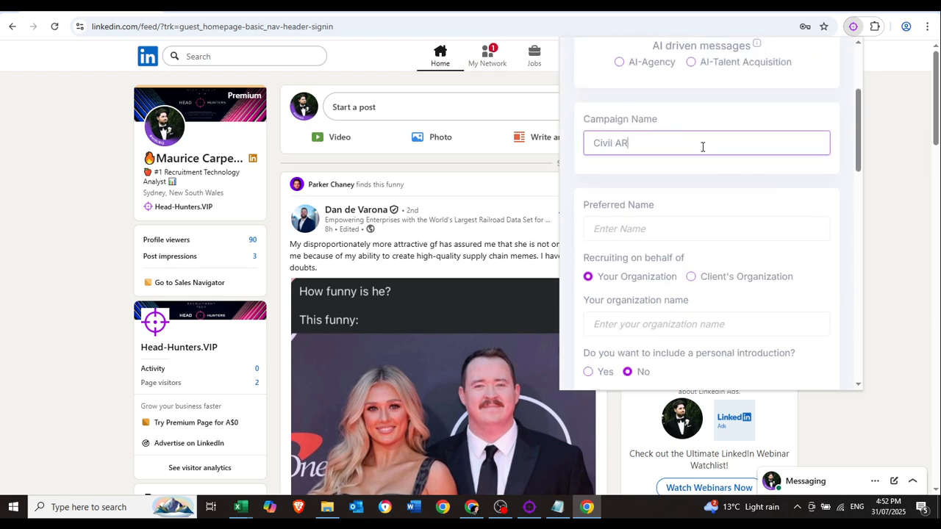
{"action": "key", "text": "BackSpace"}
{"action": "key", "text": "BackSpace"}
{"action": "key", "text": "BackSpace"}
{"action": "type", "text": "rchitect - Sydney"}
{"action": "left_click", "coordinate": [673, 228]}
{"action": "type", "text": "Maurice"}
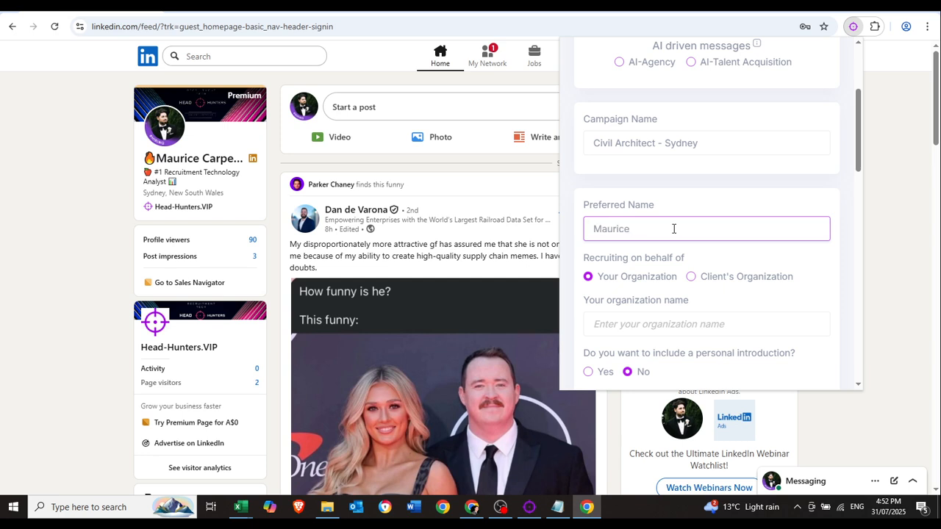
Enter 'Head Hunters Recruitment Firm' as the organization name, correcting its spelling.
{"action": "scroll", "coordinate": [787, 172], "scroll_direction": "down", "scroll_amount": 2}
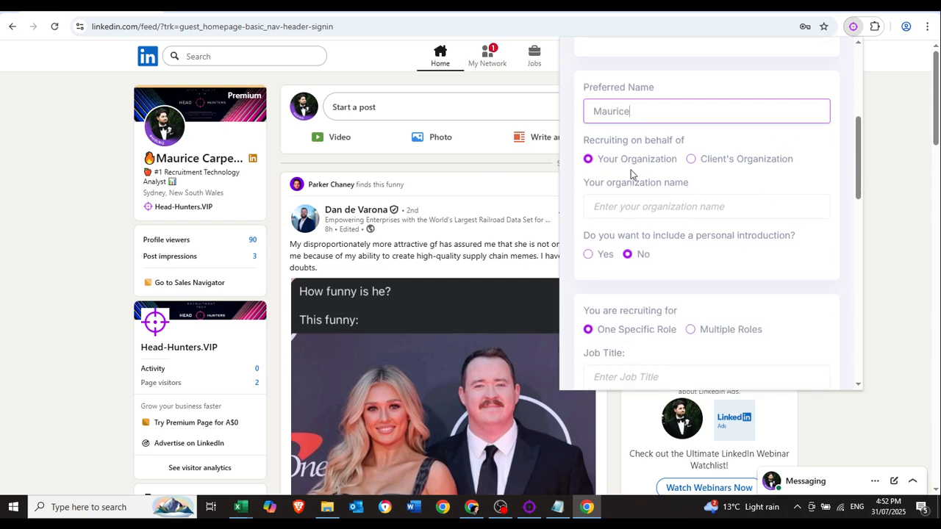
{"action": "left_click", "coordinate": [632, 209]}
{"action": "type", "text": "Head H"}
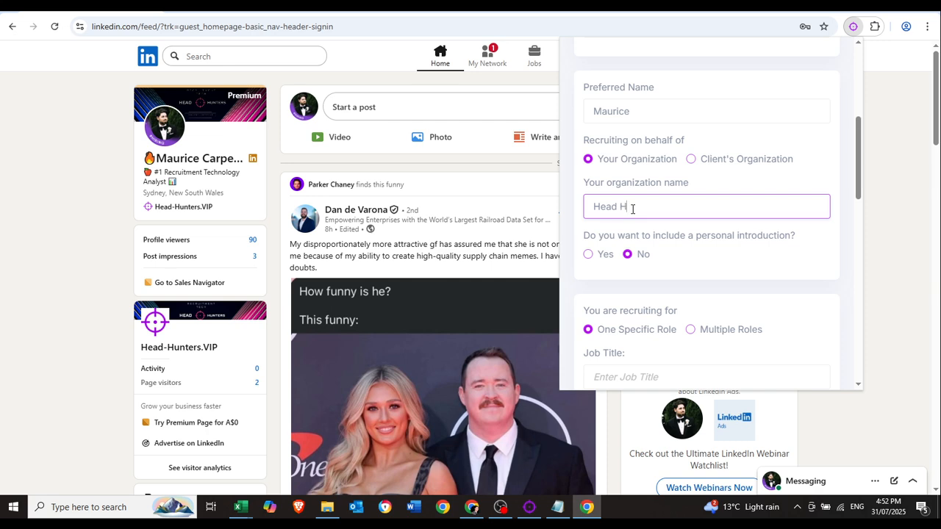
{"action": "type", "text": "unters recruimtment Firm"}
{"action": "right_click", "coordinate": [693, 208]}
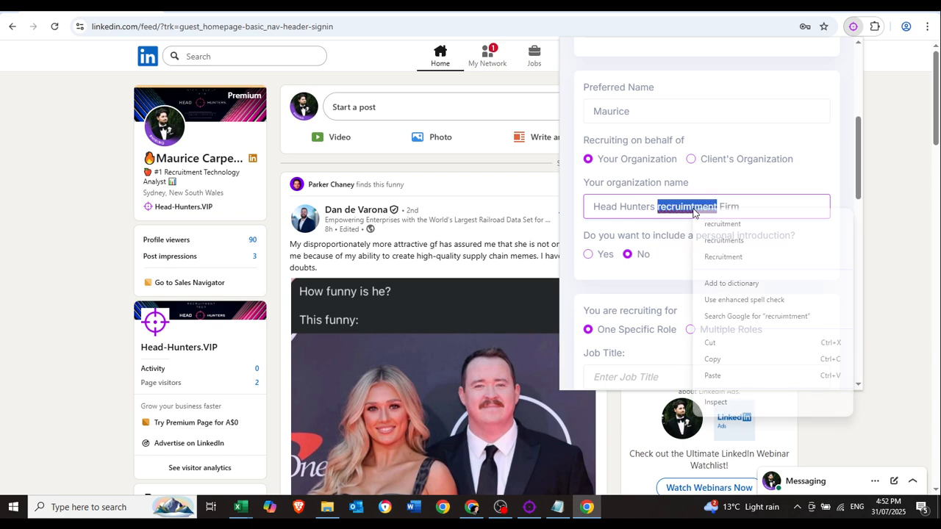
{"action": "left_click", "coordinate": [716, 223]}
{"action": "left_click", "coordinate": [660, 211]}
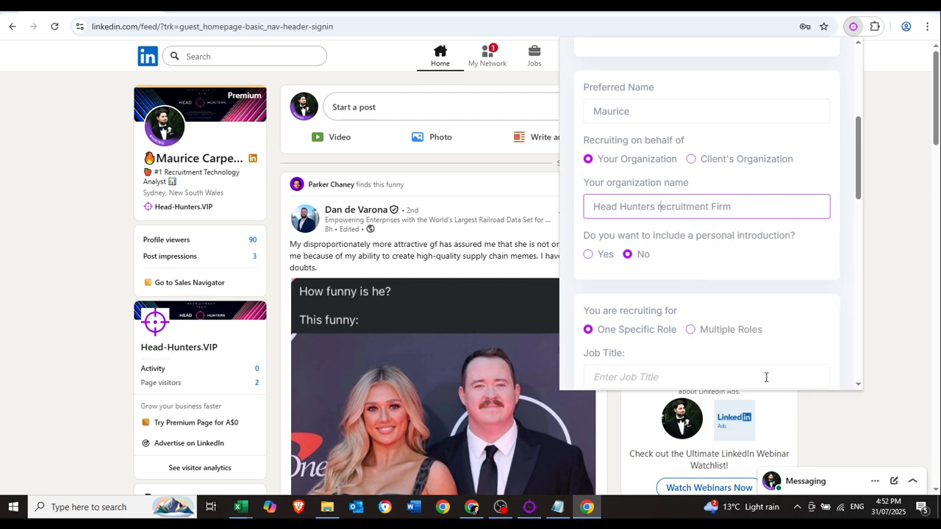
{"action": "key", "text": "BackSpace"}
{"action": "type", "text": "R"}
Set the personal introduction option to No.
{"action": "scroll", "coordinate": [725, 243], "scroll_direction": "down", "scroll_amount": 1}
{"action": "left_click", "coordinate": [588, 196]}
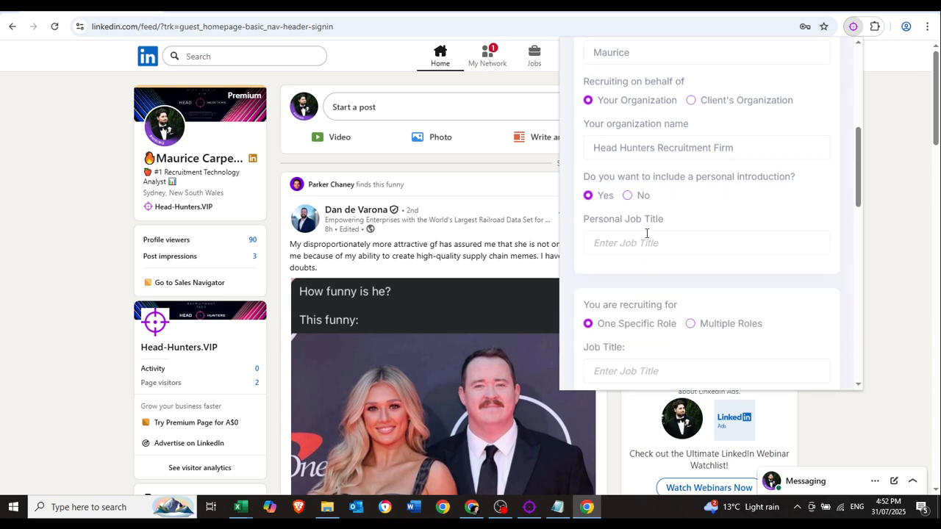
{"action": "left_click", "coordinate": [628, 198]}
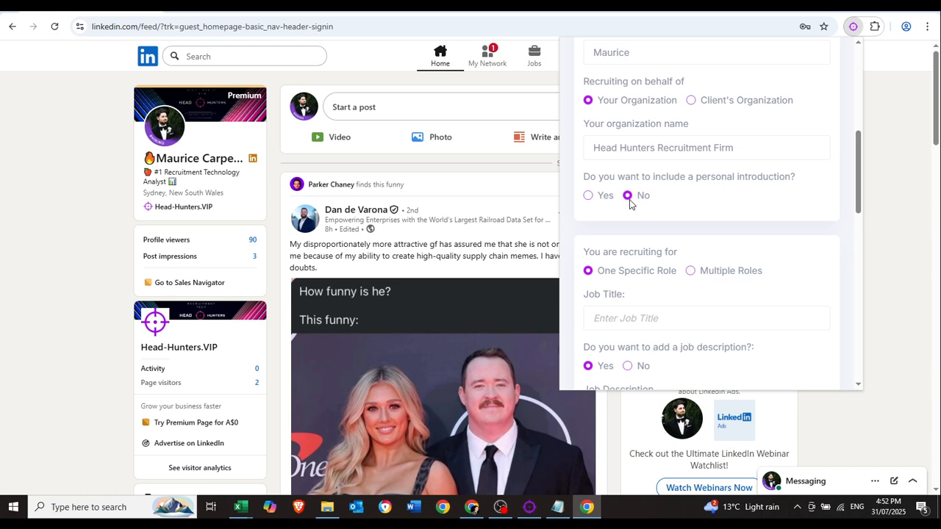
{"action": "scroll", "coordinate": [783, 225], "scroll_direction": "down", "scroll_amount": 2}
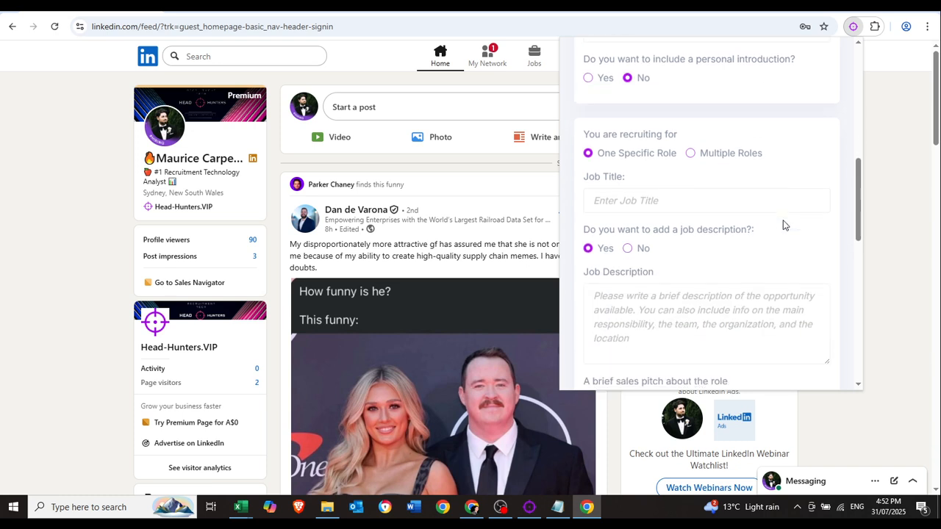
{"action": "scroll", "coordinate": [782, 220], "scroll_direction": "up", "scroll_amount": 3}
{"action": "scroll", "coordinate": [691, 264], "scroll_direction": "down", "scroll_amount": 2}
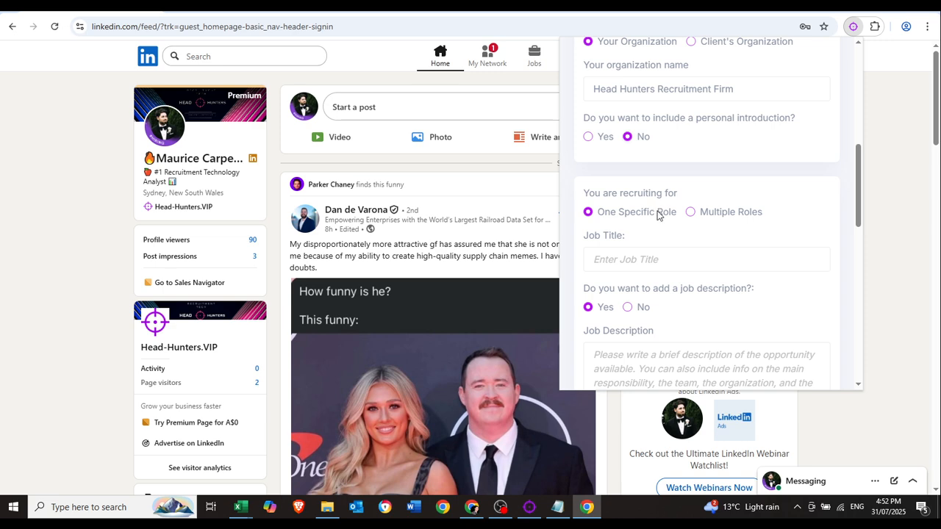
Enter 'Civil Architect' as the job title and keep the job description option on Yes.
{"action": "left_click", "coordinate": [650, 259]}
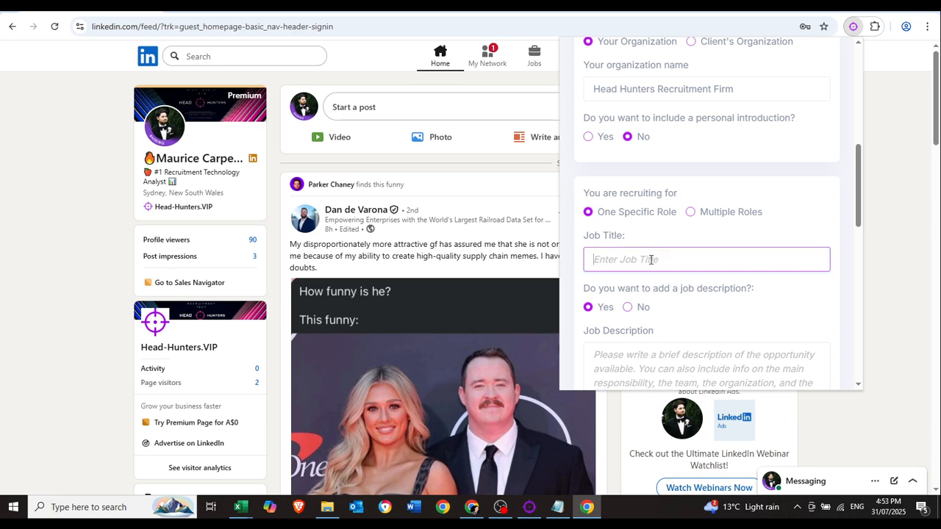
{"action": "type", "text": "Civil Architect"}
{"action": "scroll", "coordinate": [684, 220], "scroll_direction": "down", "scroll_amount": 2}
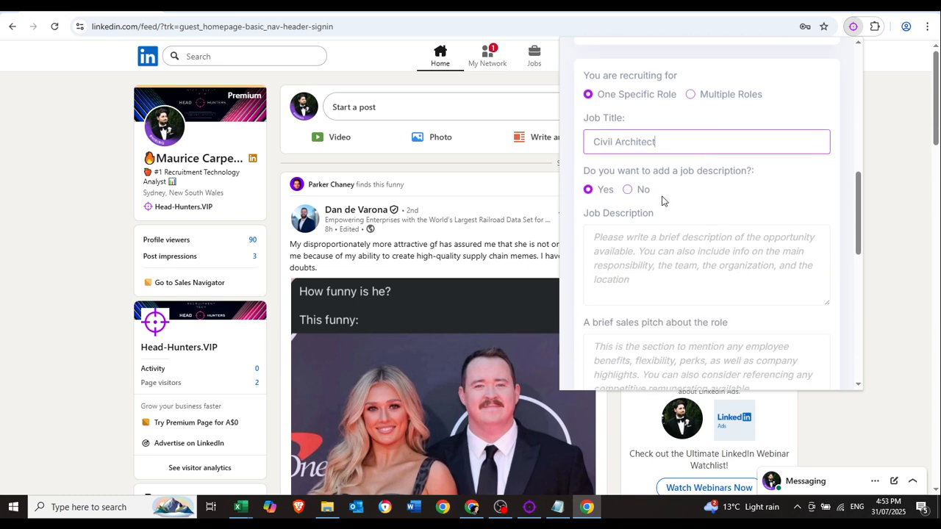
{"action": "left_click", "coordinate": [589, 194]}
Paste the Sydney boutique-firm job description from the notes, adding 'the' and a comma.
{"action": "scroll", "coordinate": [602, 197], "scroll_direction": "down", "scroll_amount": 1}
{"action": "scroll", "coordinate": [619, 196], "scroll_direction": "down", "scroll_amount": 1}
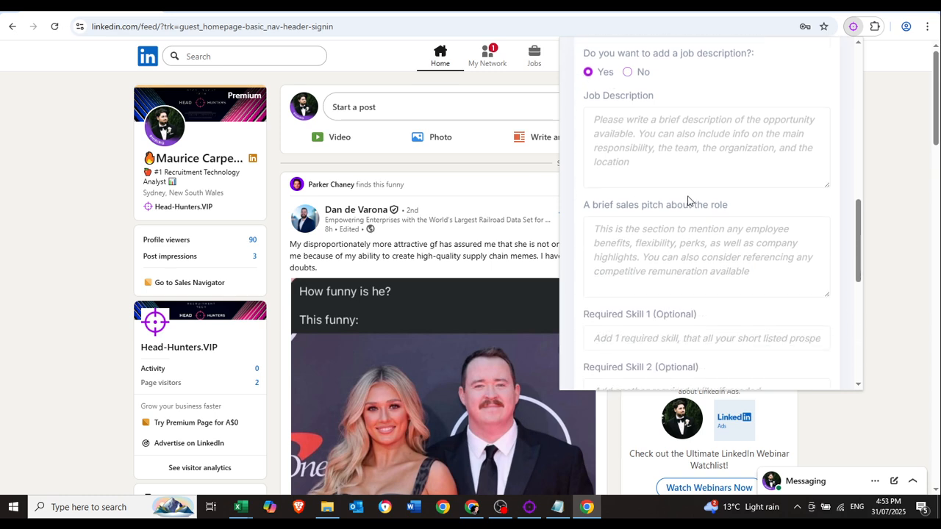
{"action": "scroll", "coordinate": [688, 203], "scroll_direction": "up", "scroll_amount": 1}
{"action": "left_click", "coordinate": [558, 507]}
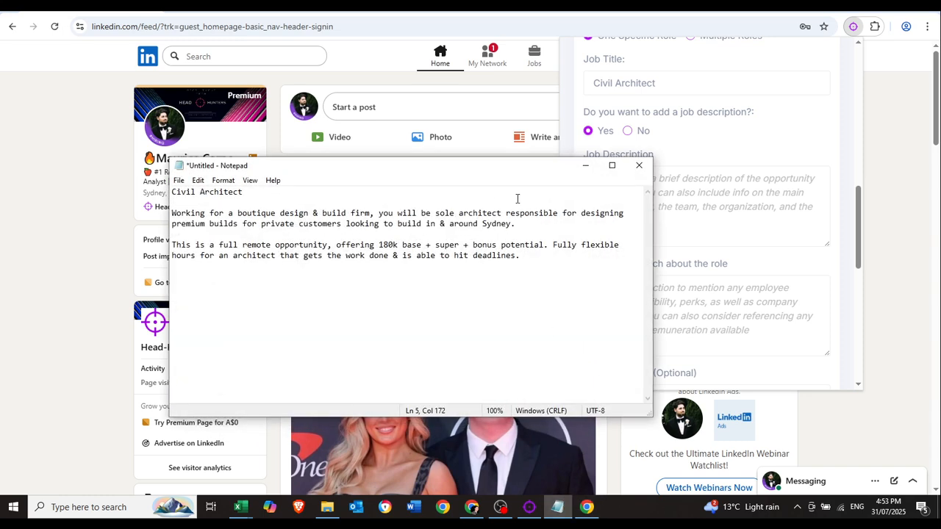
{"action": "left_click_drag", "start_coordinate": [522, 225], "coordinate": [174, 213]}
{"action": "key", "text": "ctrl+c"}
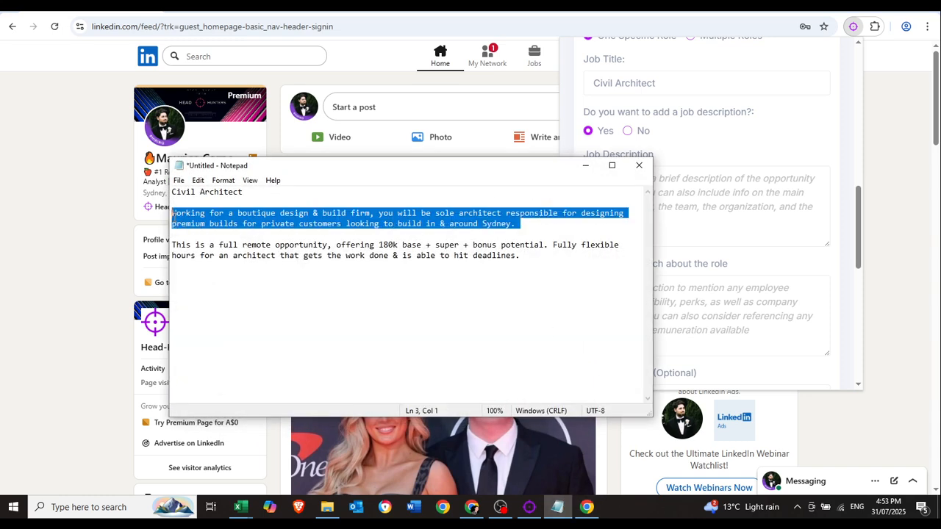
{"action": "left_click", "coordinate": [728, 221]}
{"action": "key", "text": "ctrl+v"}
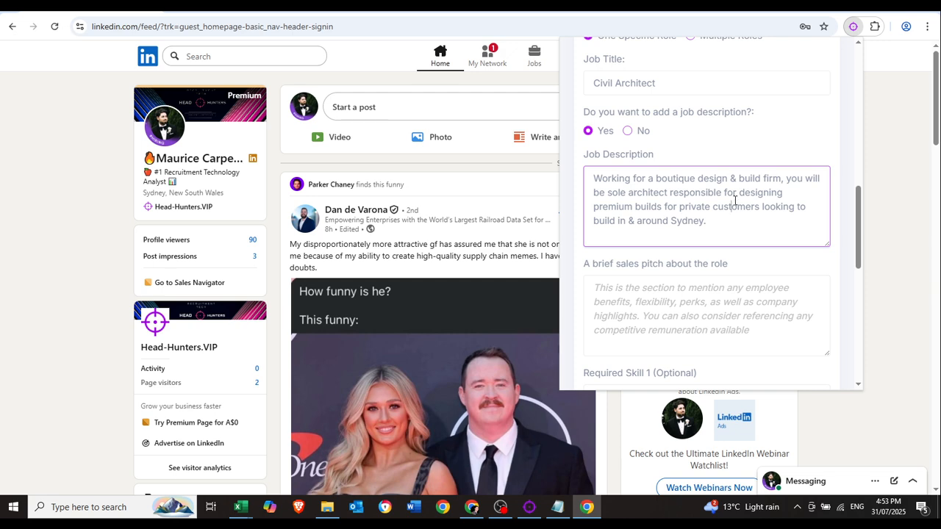
{"action": "left_click_drag", "start_coordinate": [738, 227], "coordinate": [683, 192]}
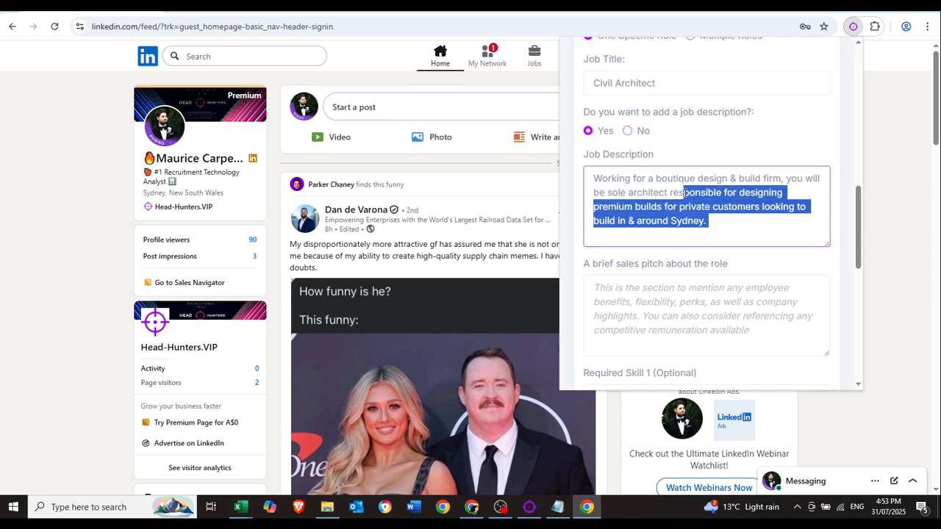
{"action": "left_click", "coordinate": [684, 193]}
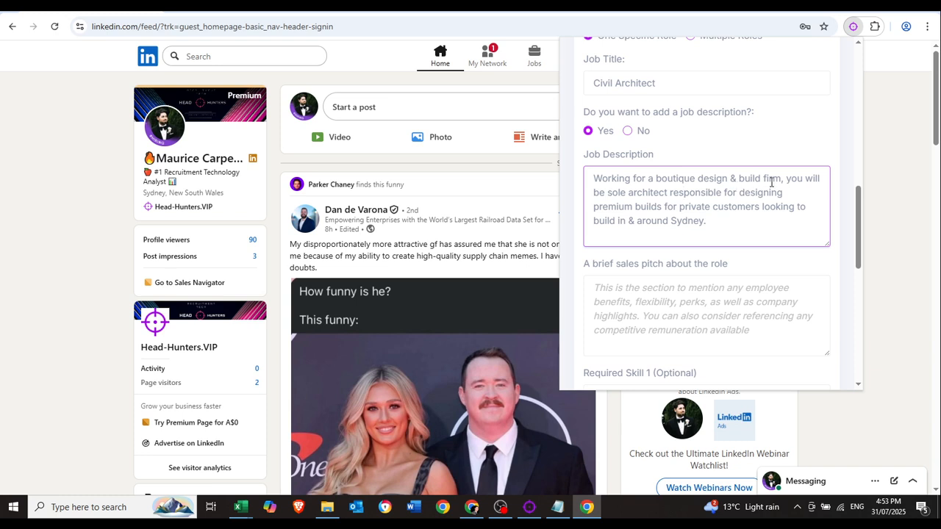
{"action": "left_click", "coordinate": [609, 194]}
{"action": "type", "text": "the"}
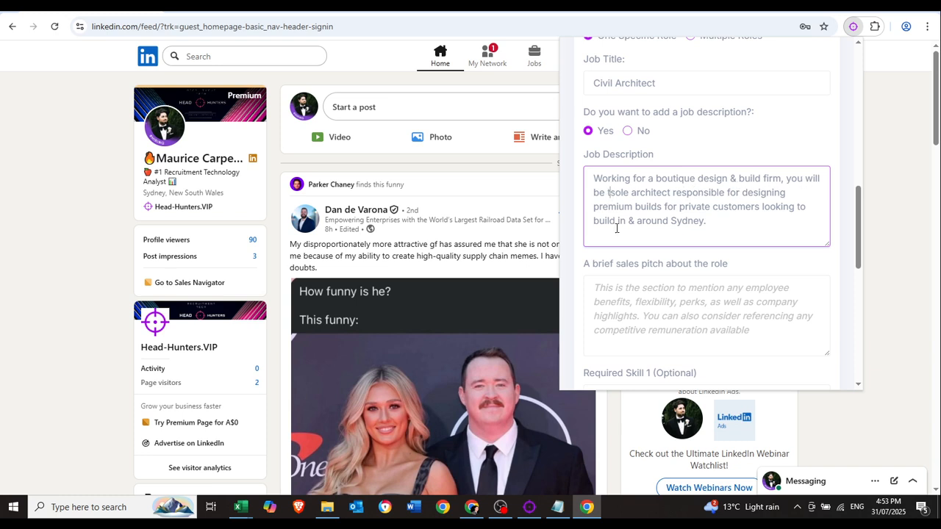
{"action": "left_click", "coordinate": [664, 208]}
{"action": "type", "text": ","}
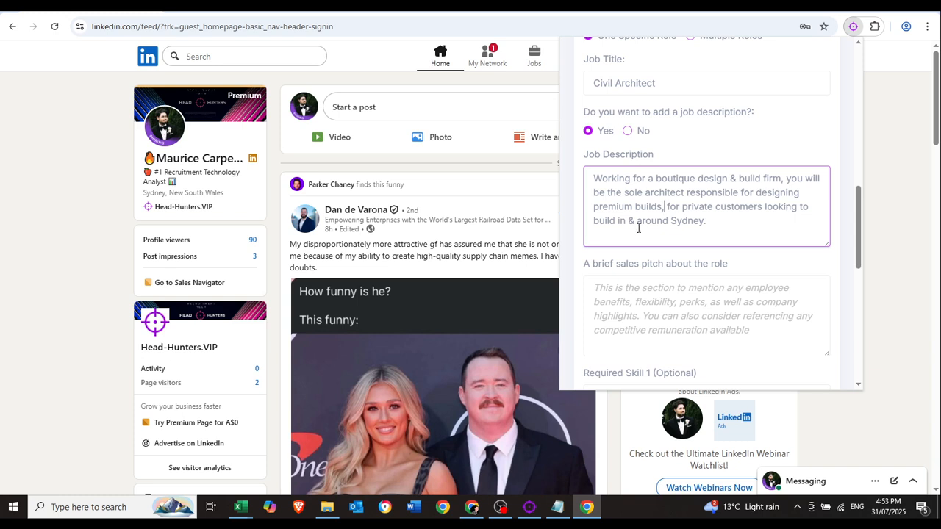
Paste the fully remote 180k sales pitch from the notes into the sales pitch field.
{"action": "left_click", "coordinate": [689, 291]}
{"action": "left_click", "coordinate": [558, 507]}
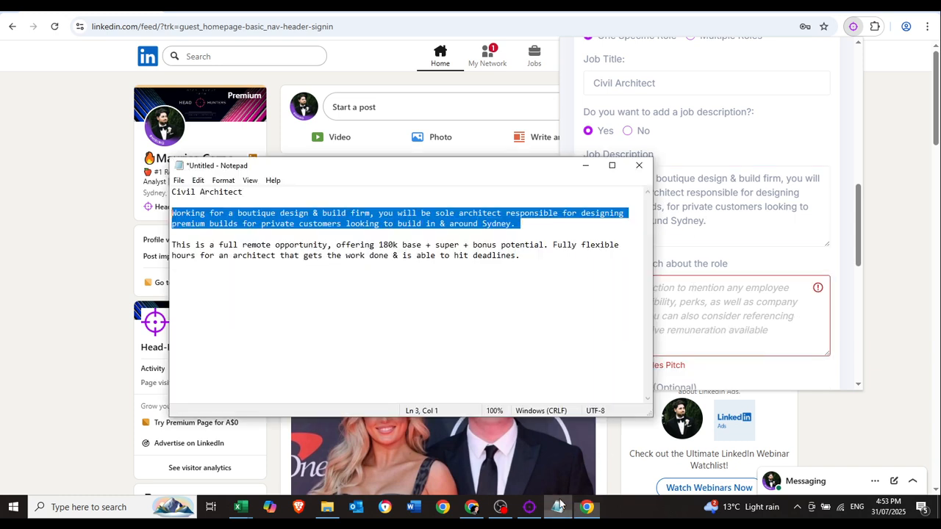
{"action": "left_click_drag", "start_coordinate": [537, 257], "coordinate": [174, 249]}
{"action": "key", "text": "ctrl+c"}
{"action": "left_click", "coordinate": [723, 311]}
{"action": "key", "text": "ctrl+v"}
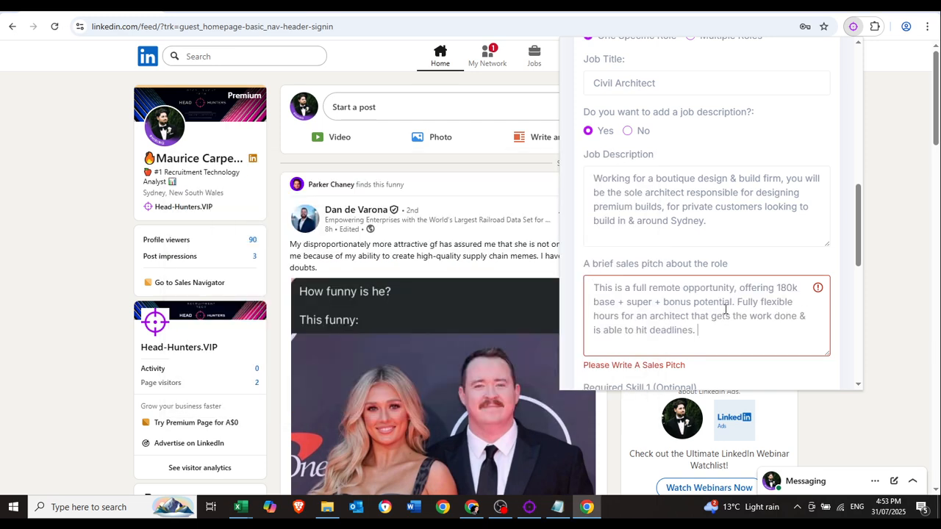
{"action": "scroll", "coordinate": [846, 269], "scroll_direction": "down", "scroll_amount": 2}
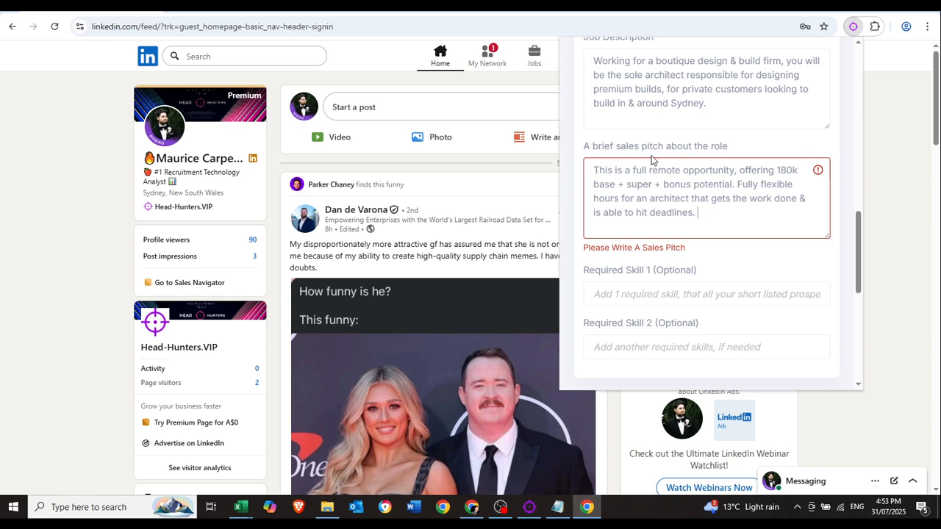
{"action": "left_click", "coordinate": [637, 185]}
{"action": "left_click_drag", "start_coordinate": [737, 185], "coordinate": [756, 192]}
{"action": "left_click", "coordinate": [754, 190]}
{"action": "left_click", "coordinate": [718, 259]}
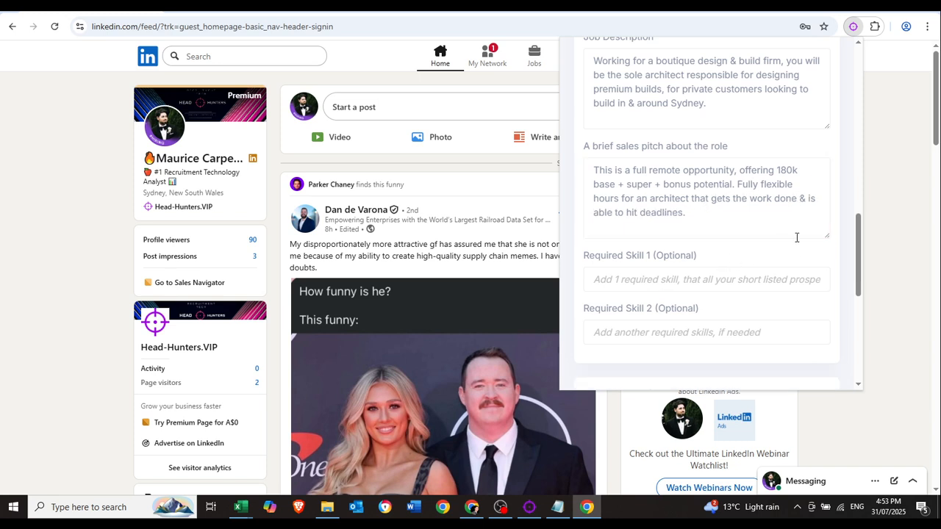
{"action": "scroll", "coordinate": [794, 235], "scroll_direction": "down", "scroll_amount": 2}
{"action": "left_click", "coordinate": [660, 166]}
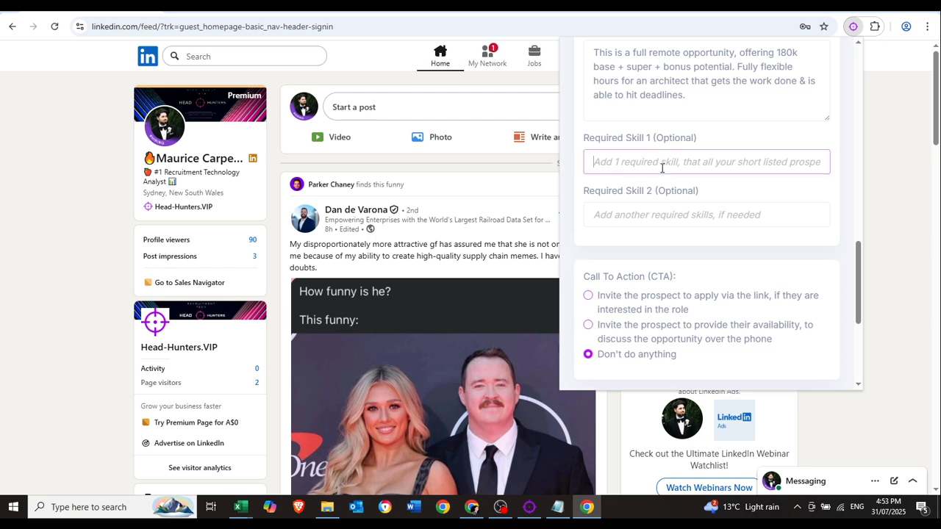
{"action": "left_click", "coordinate": [653, 207]}
{"action": "left_click", "coordinate": [664, 169]}
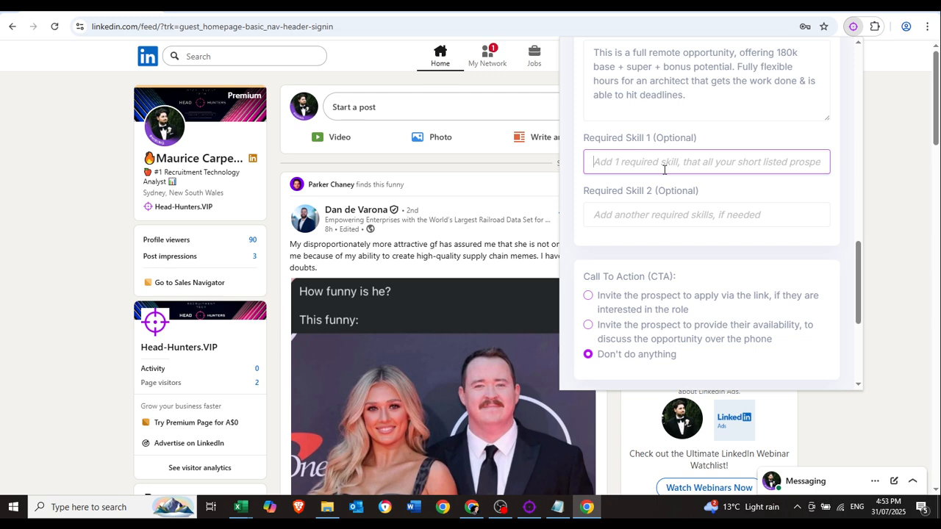
{"action": "scroll", "coordinate": [733, 189], "scroll_direction": "down", "scroll_amount": 1}
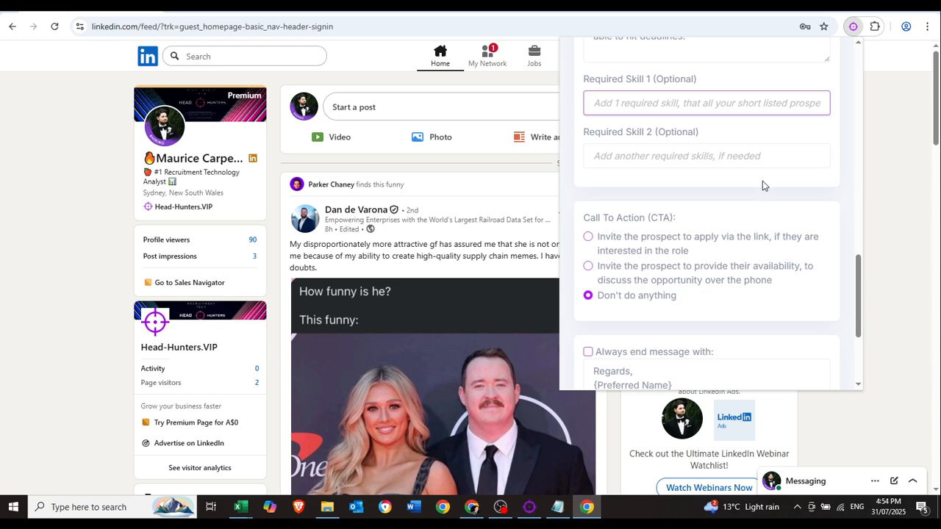
{"action": "scroll", "coordinate": [787, 176], "scroll_direction": "down", "scroll_amount": 1}
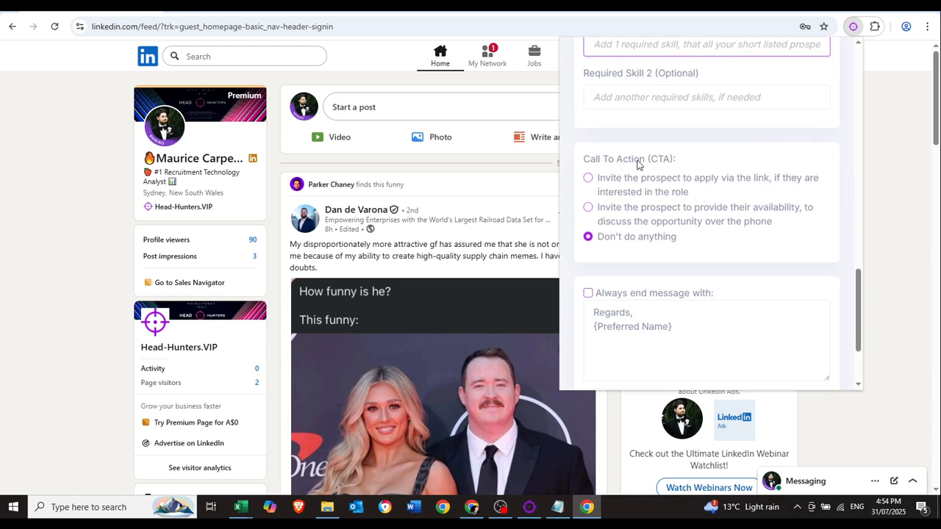
{"action": "scroll", "coordinate": [709, 203], "scroll_direction": "down", "scroll_amount": 1}
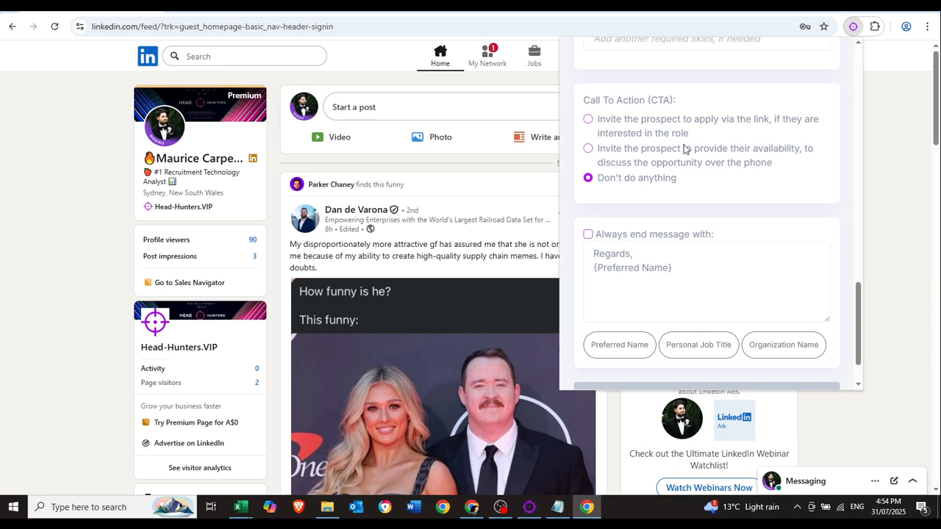
{"action": "left_click", "coordinate": [588, 149]}
{"action": "scroll", "coordinate": [748, 164], "scroll_direction": "up", "scroll_amount": 1}
{"action": "scroll", "coordinate": [756, 177], "scroll_direction": "down", "scroll_amount": 1}
{"action": "left_click", "coordinate": [588, 178]}
Leave 'Always end message with' unchecked with no closing line text.
{"action": "left_click", "coordinate": [588, 234]}
{"action": "left_click", "coordinate": [687, 277]}
{"action": "key", "text": "ctrl+a"}
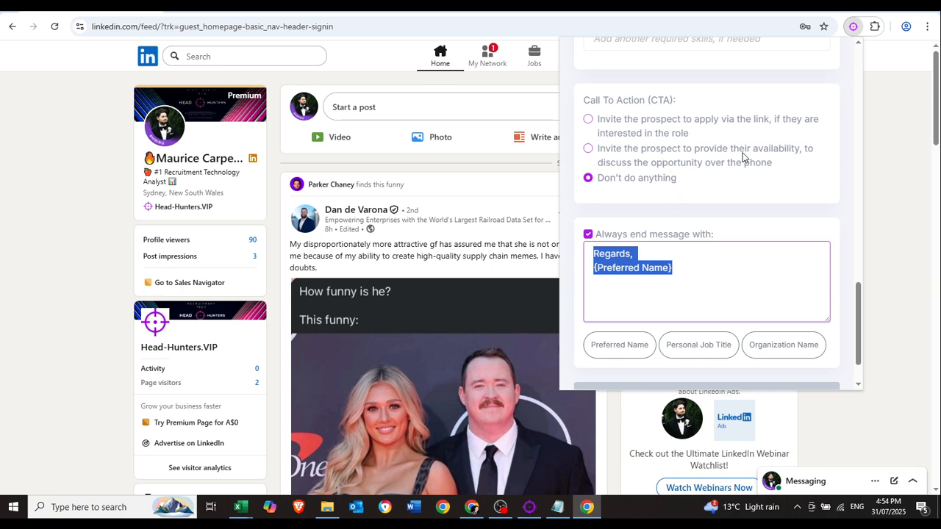
{"action": "type", "text": "Dr"}
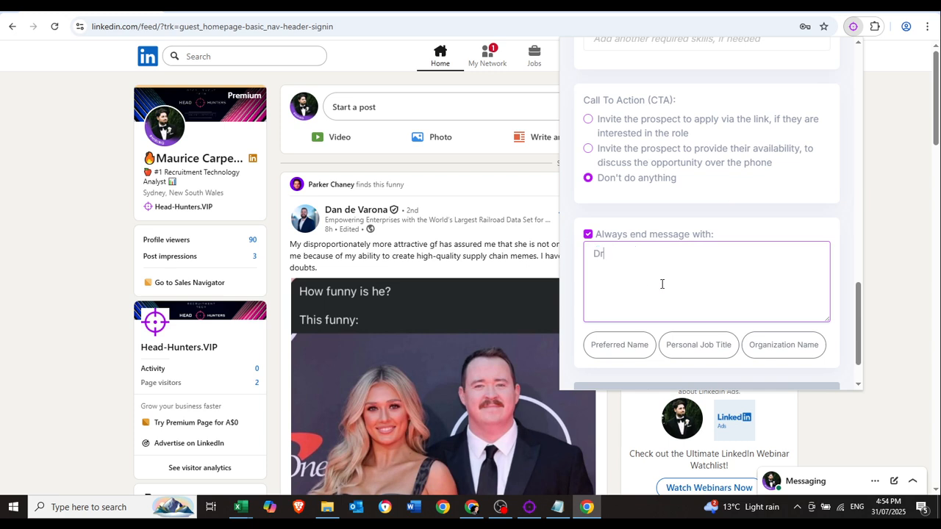
{"action": "type", "text": "op me a link if you're intere"}
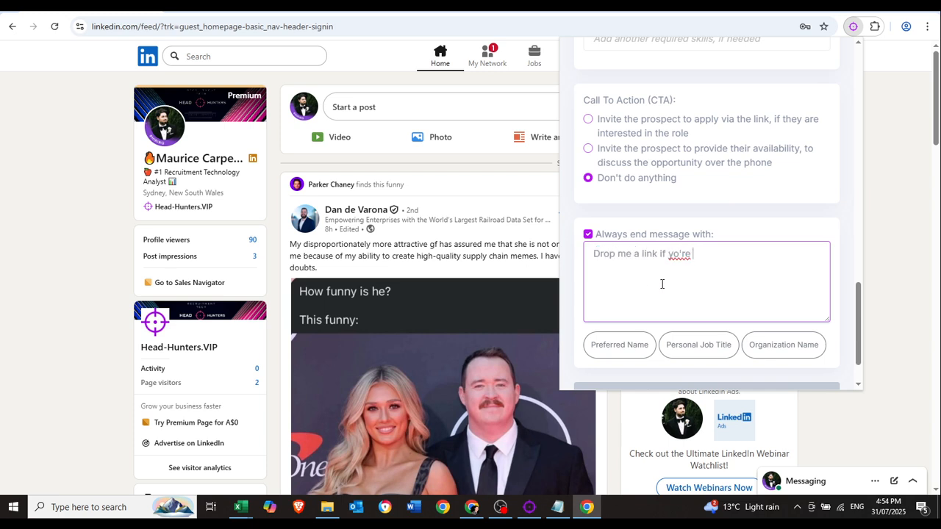
{"action": "type", "text": "sted a"}
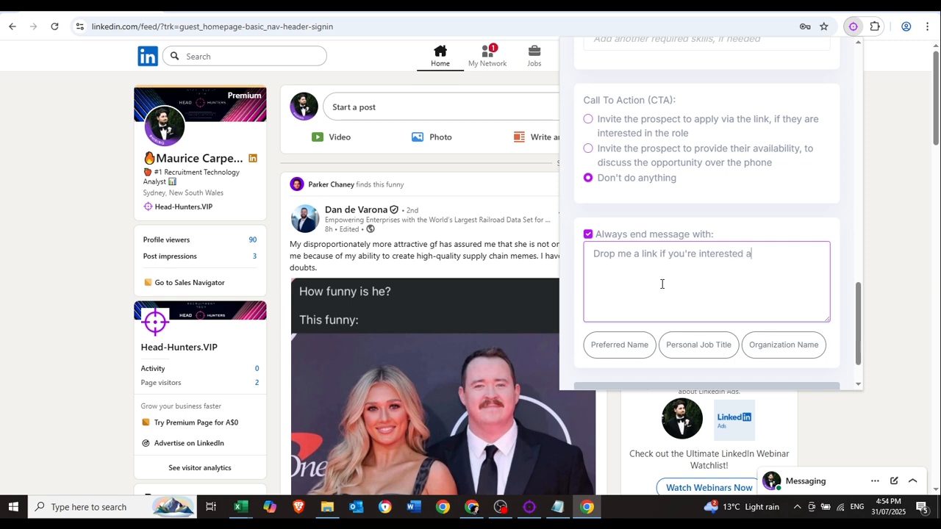
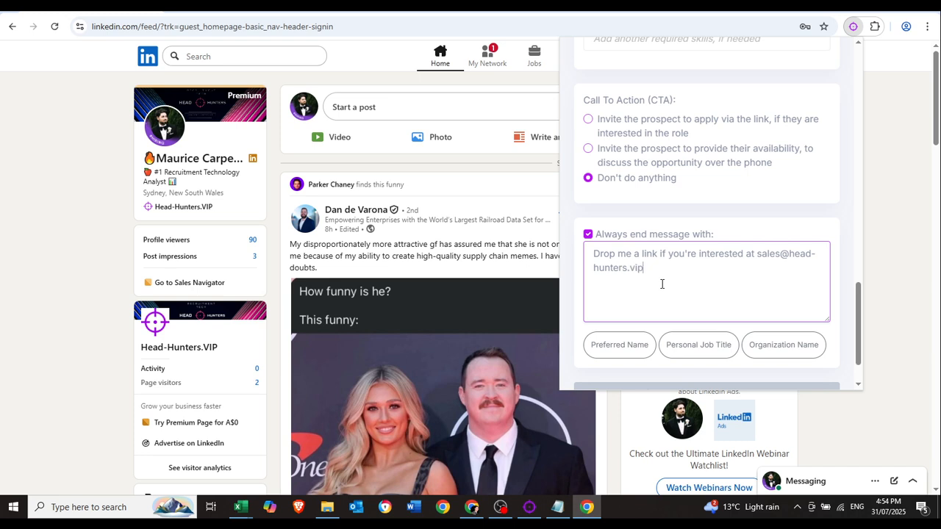
{"action": "key", "text": "ctrl+a"}
{"action": "key", "text": "BackSpace"}
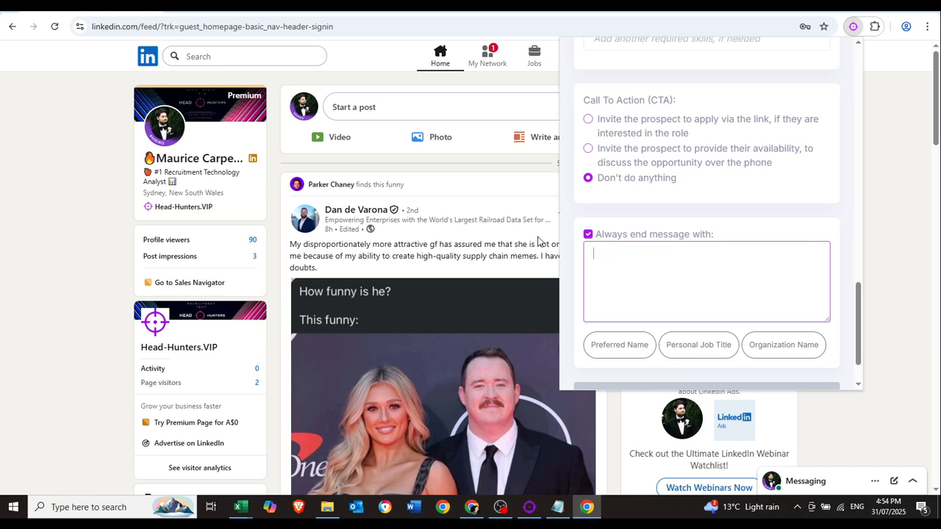
{"action": "left_click", "coordinate": [588, 233]}
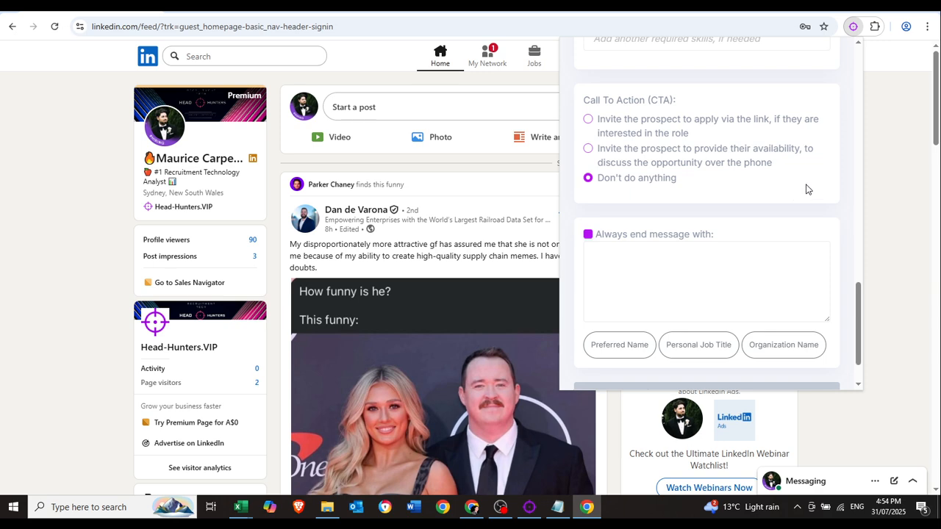
Choose the ask-for-availability call to action and save the campaign.
{"action": "left_click", "coordinate": [588, 149]}
{"action": "scroll", "coordinate": [804, 197], "scroll_direction": "down", "scroll_amount": 1}
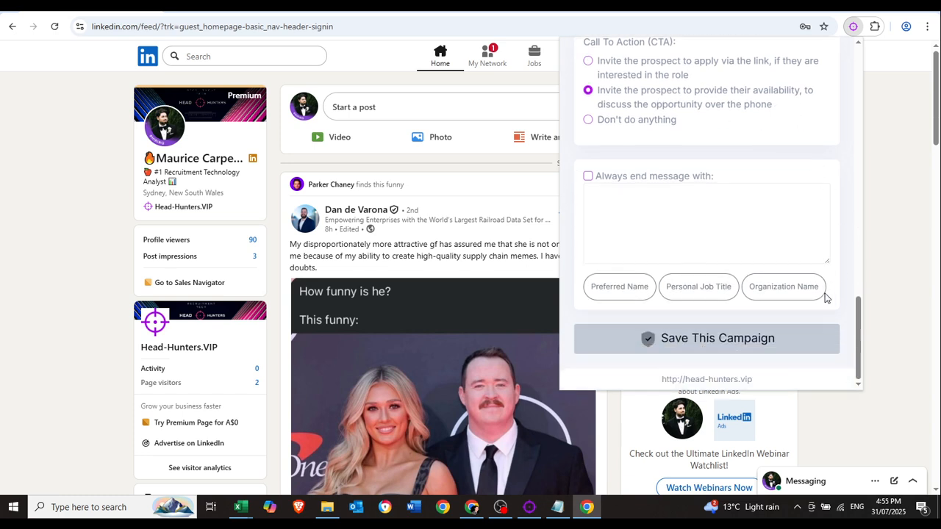
{"action": "left_click", "coordinate": [746, 341]}
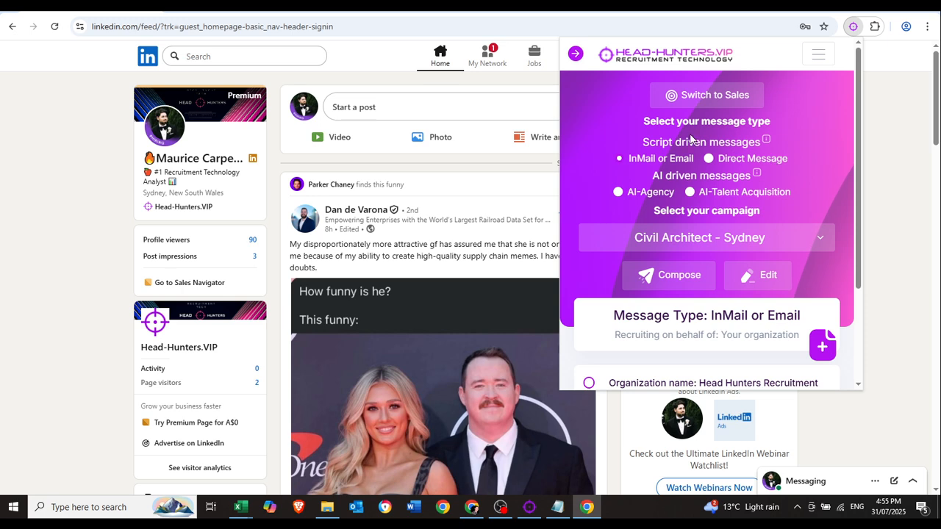
Select Civil Architect - Sydney in the InMail campaign dropdown, then bring up the desktop app.
{"action": "left_click", "coordinate": [699, 237]}
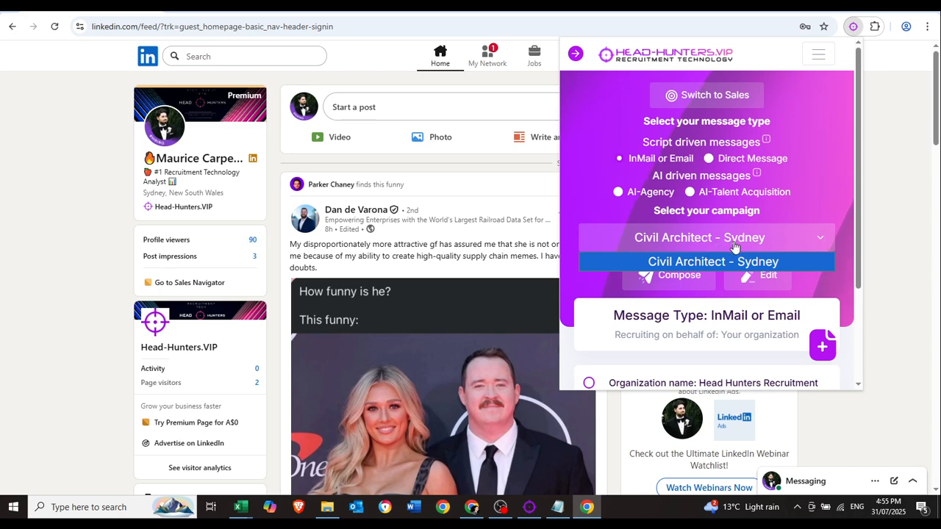
{"action": "left_click", "coordinate": [671, 247]}
{"action": "left_click", "coordinate": [689, 239]}
{"action": "left_click", "coordinate": [690, 235]}
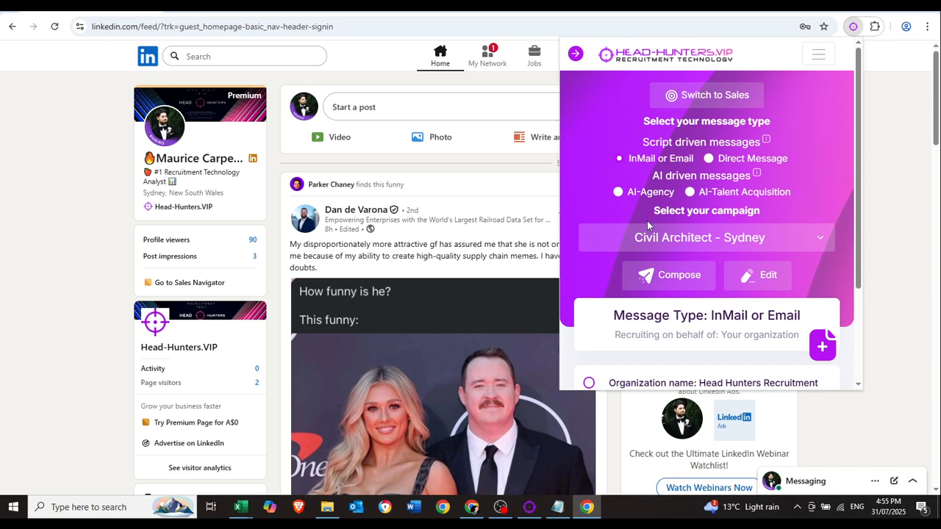
{"action": "left_click", "coordinate": [529, 508]}
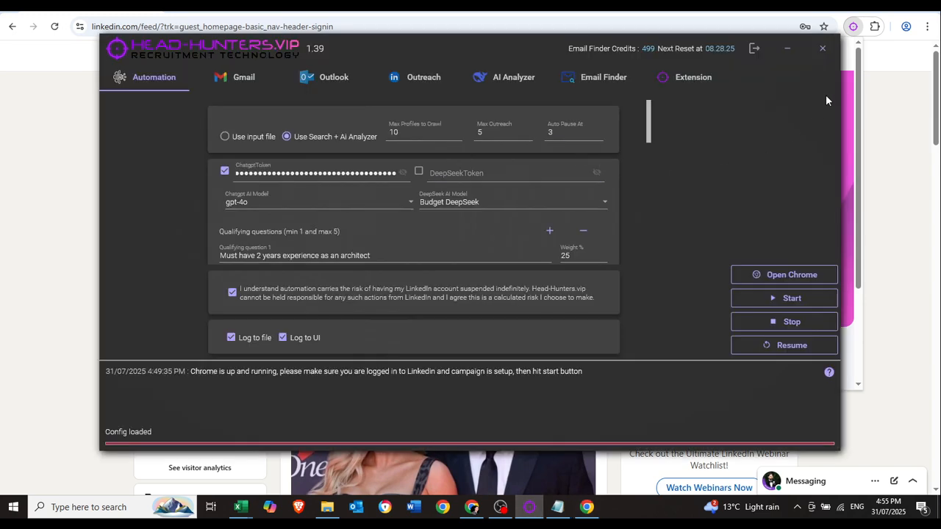
Scroll through the desktop app's Automation settings, then minimize it to return to LinkedIn.
{"action": "left_click", "coordinate": [854, 28]}
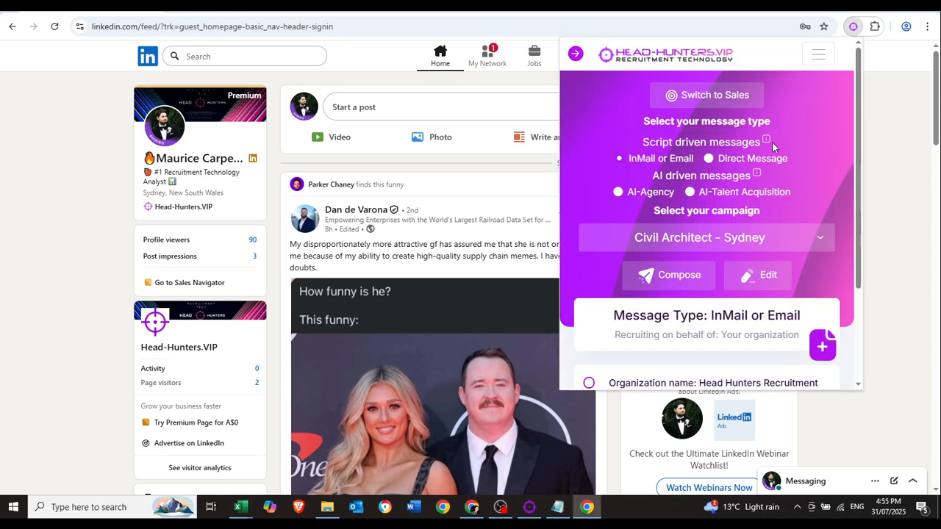
{"action": "left_click", "coordinate": [729, 240]}
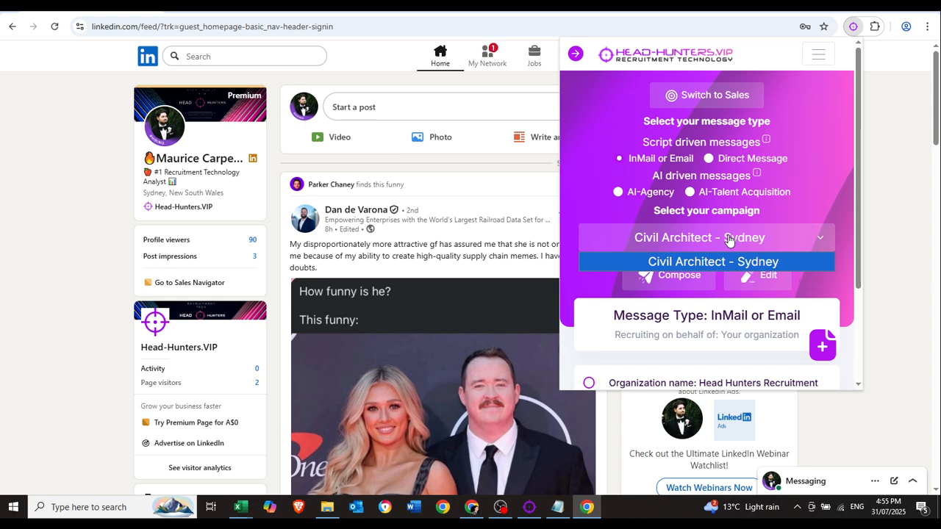
{"action": "left_click", "coordinate": [539, 510]}
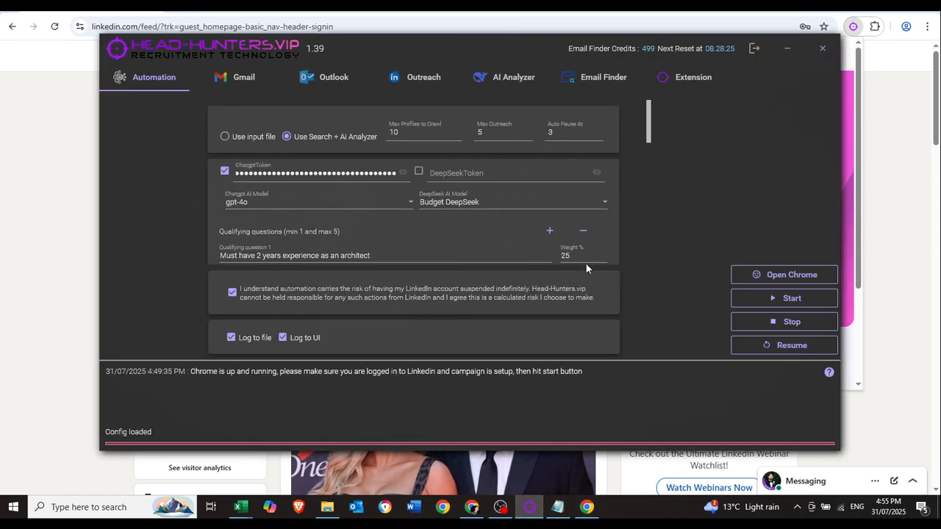
{"action": "scroll", "coordinate": [576, 197], "scroll_direction": "down", "scroll_amount": 4}
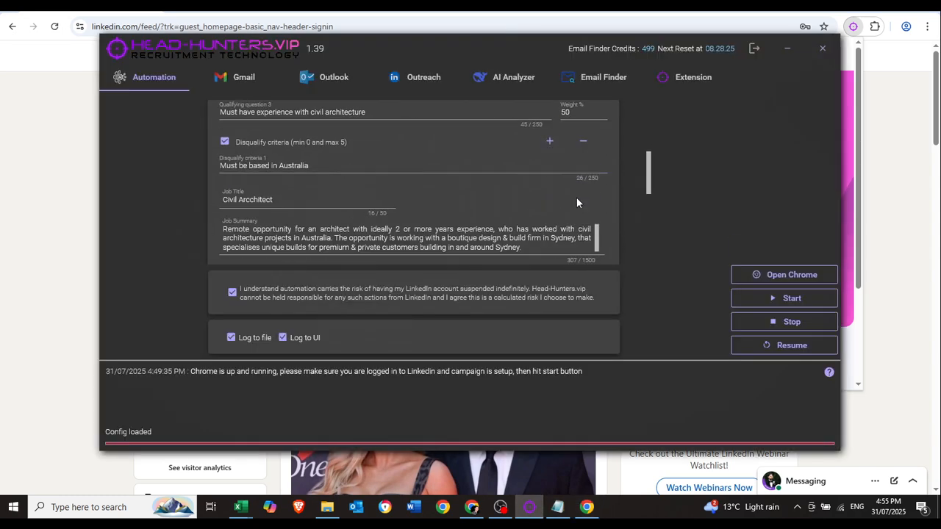
{"action": "scroll", "coordinate": [577, 200], "scroll_direction": "up", "scroll_amount": 6}
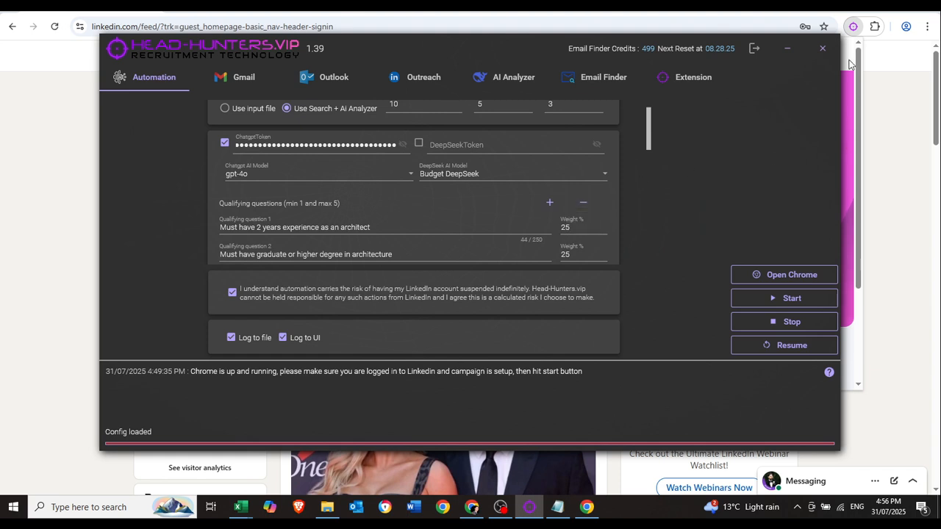
{"action": "left_click", "coordinate": [787, 48]}
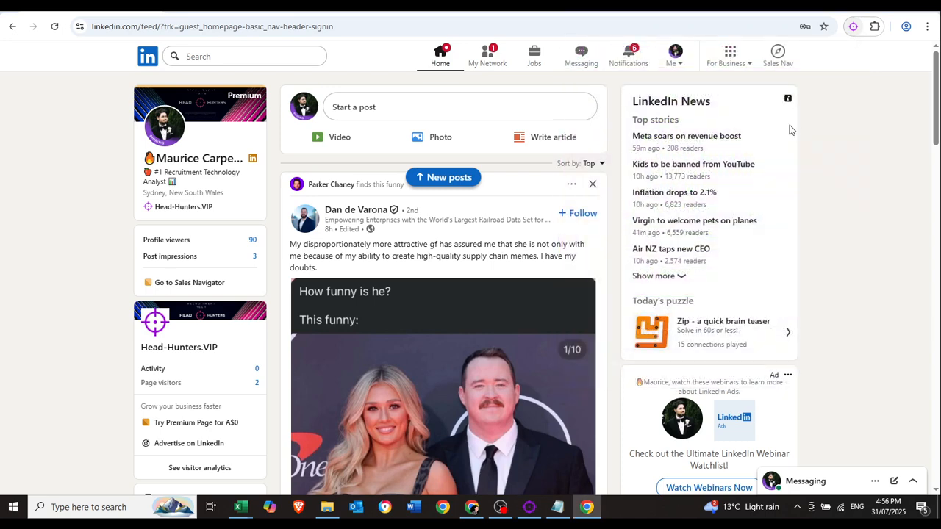
Confirm Civil Architect - Sydney remains the selected campaign in the extension.
{"action": "left_click", "coordinate": [852, 27]}
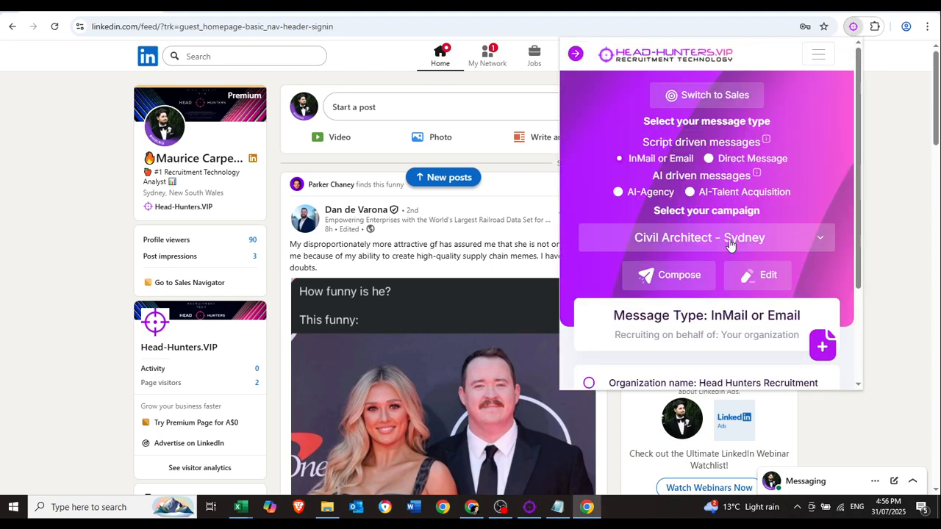
{"action": "left_click", "coordinate": [729, 238]}
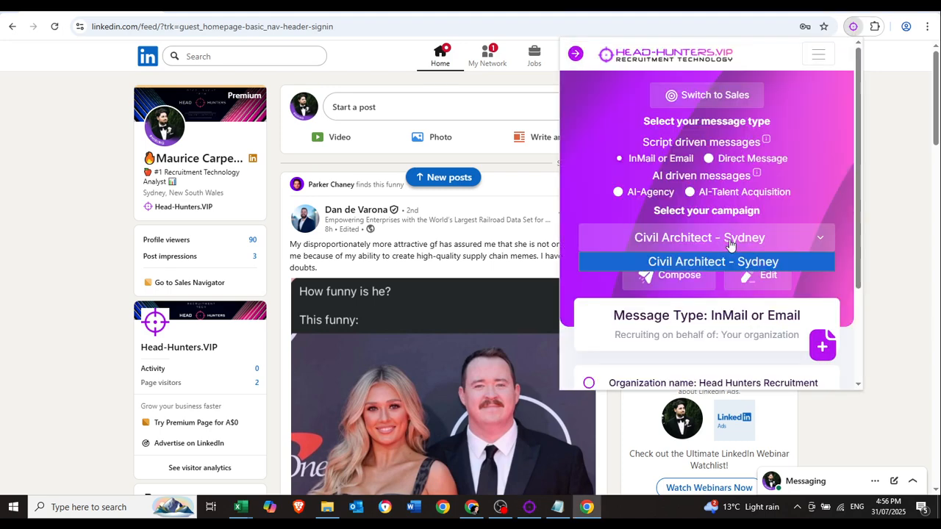
{"action": "left_click", "coordinate": [807, 180]}
{"action": "scroll", "coordinate": [815, 191], "scroll_direction": "down", "scroll_amount": 3}
{"action": "scroll", "coordinate": [803, 227], "scroll_direction": "up", "scroll_amount": 3}
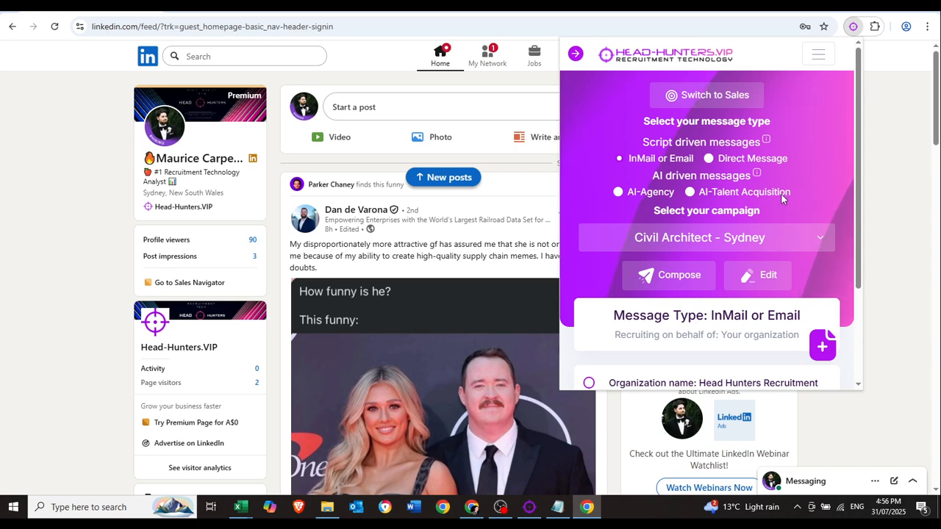
Search LinkedIn people for 'architect civil' and open the Architect and Civil Technician profile in a new tab.
{"action": "left_click", "coordinate": [234, 57]}
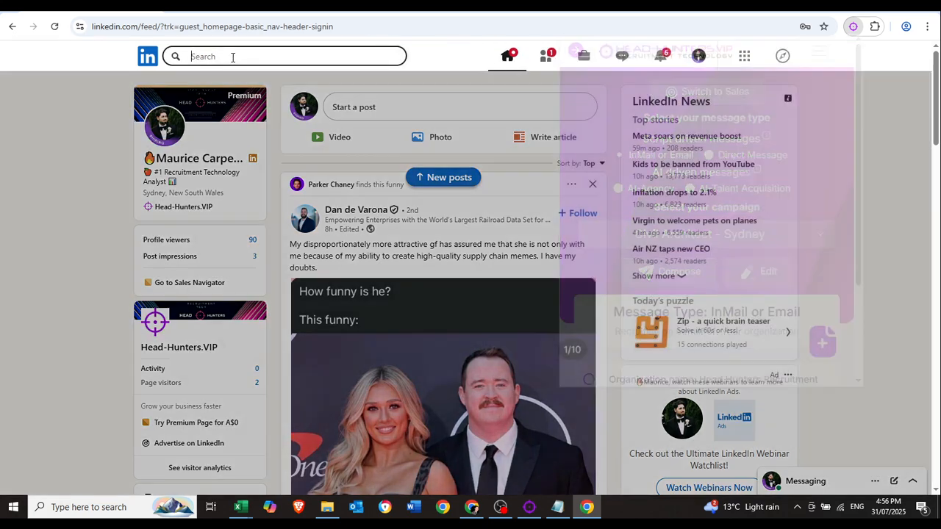
{"action": "type", "text": "architect"}
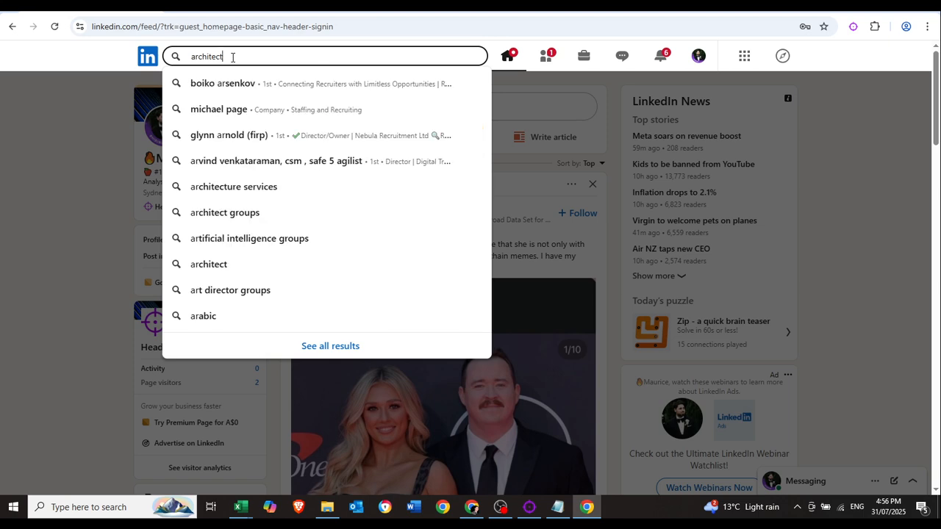
{"action": "type", "text": " citil"}
{"action": "key", "text": "Return"}
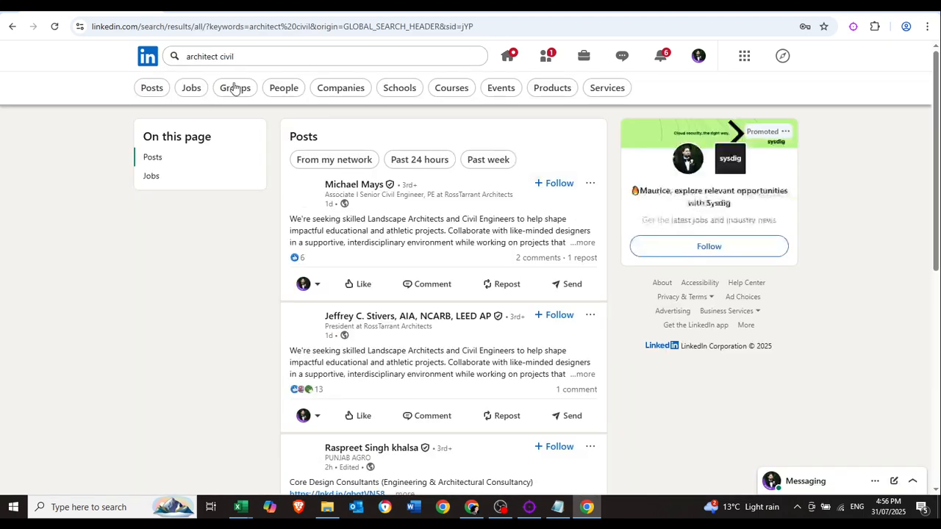
{"action": "left_click", "coordinate": [284, 89]}
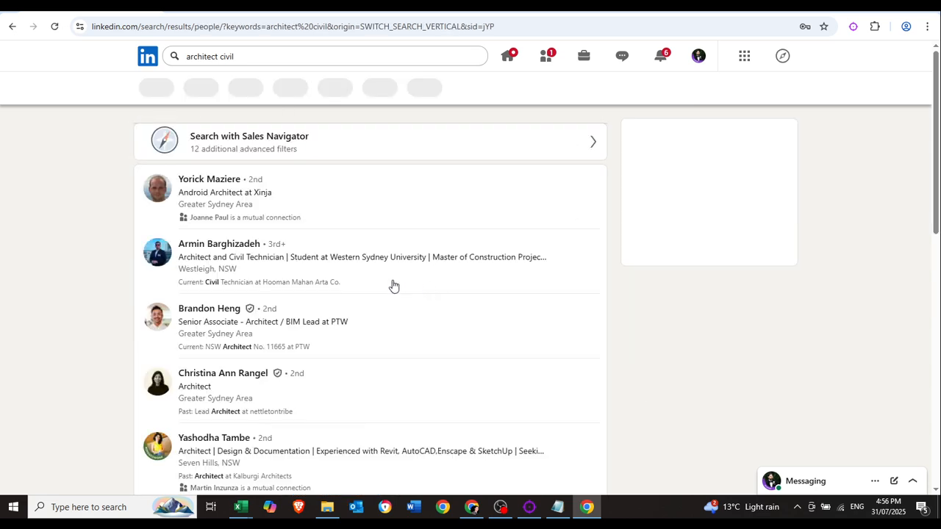
{"action": "right_click", "coordinate": [207, 246]}
{"action": "left_click", "coordinate": [225, 258]}
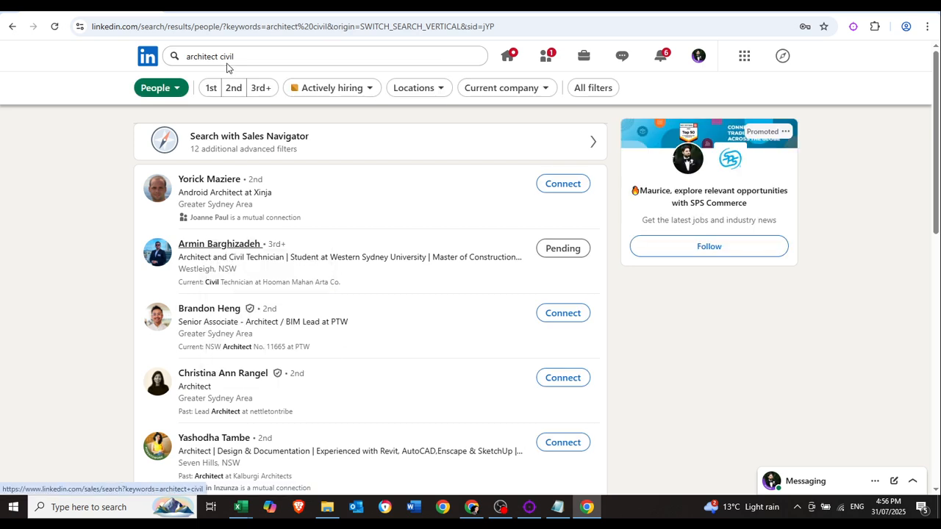
{"action": "left_click", "coordinate": [208, 14]}
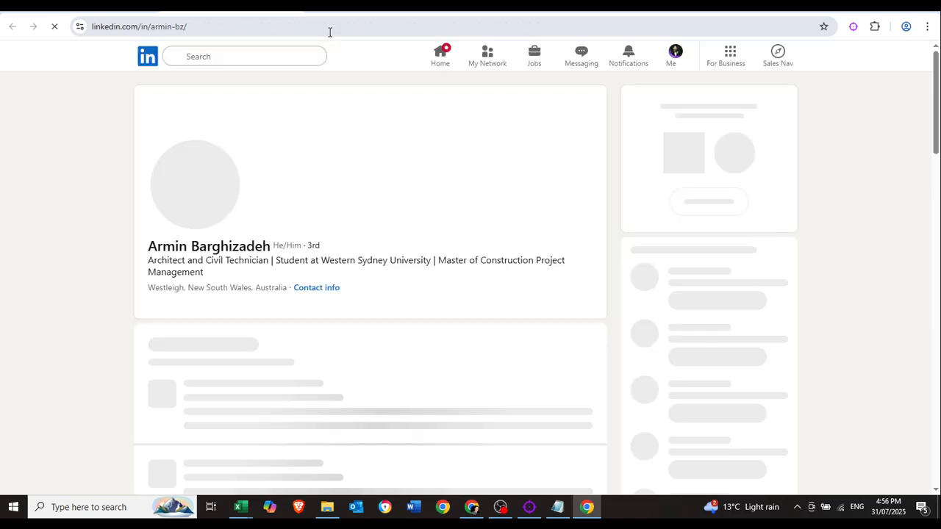
Reload the candidate's profile and generate a personalised InMail with the Head-Hunters.VIP extension.
{"action": "left_click", "coordinate": [328, 31]}
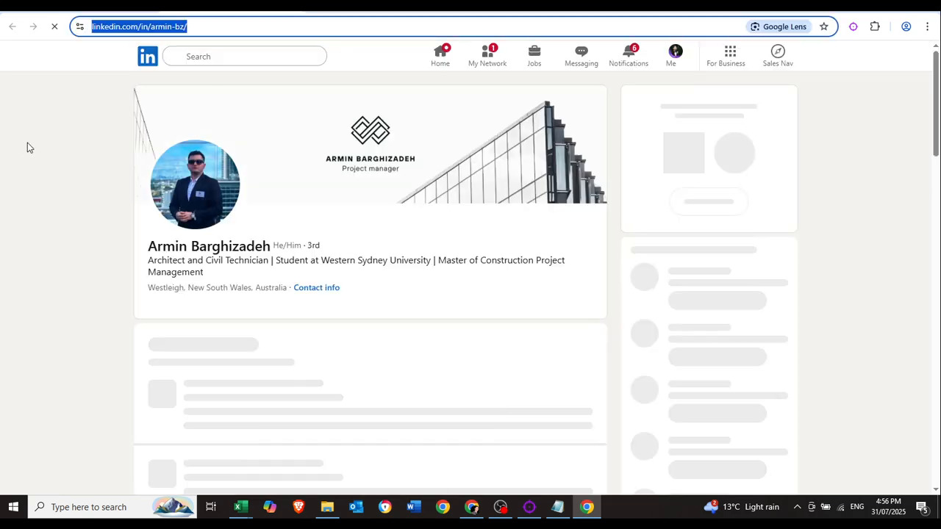
{"action": "right_click", "coordinate": [66, 139]}
{"action": "left_click", "coordinate": [113, 189]}
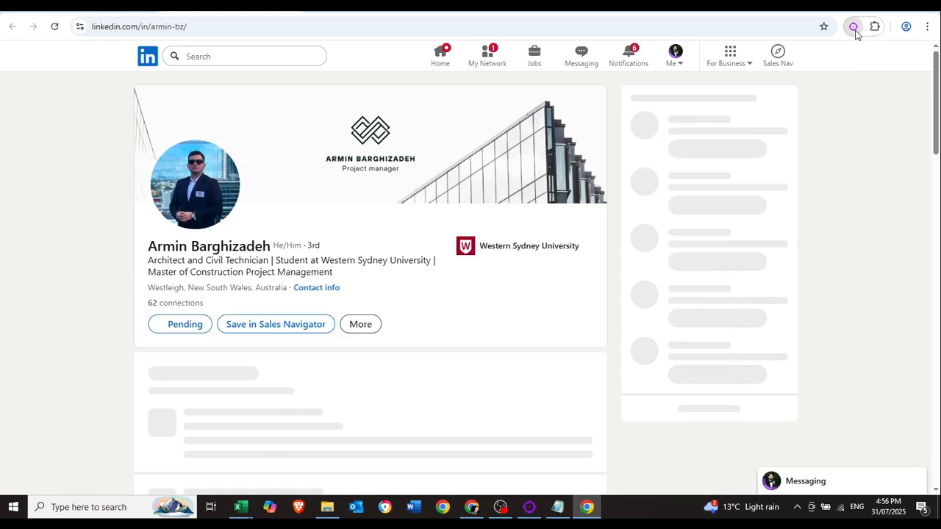
{"action": "left_click", "coordinate": [854, 31]}
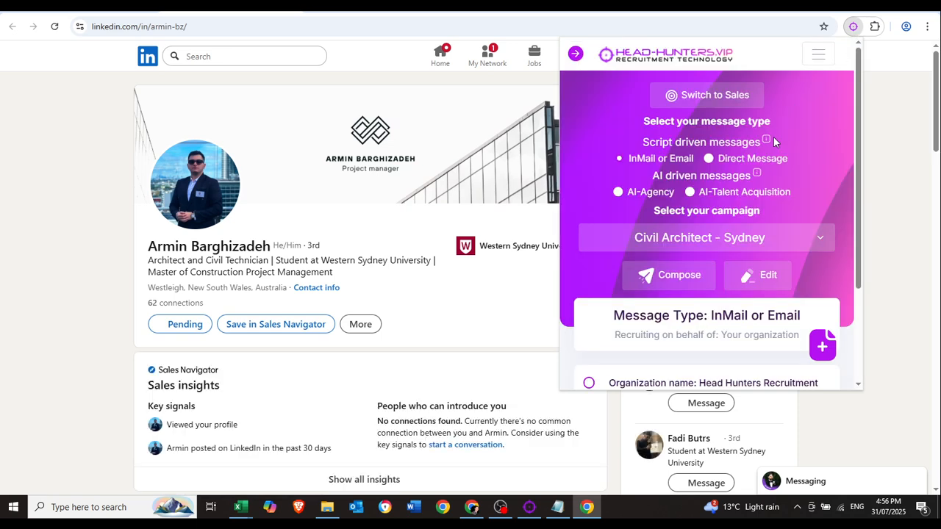
{"action": "scroll", "coordinate": [739, 229], "scroll_direction": "down", "scroll_amount": 2}
{"action": "left_click", "coordinate": [666, 147]}
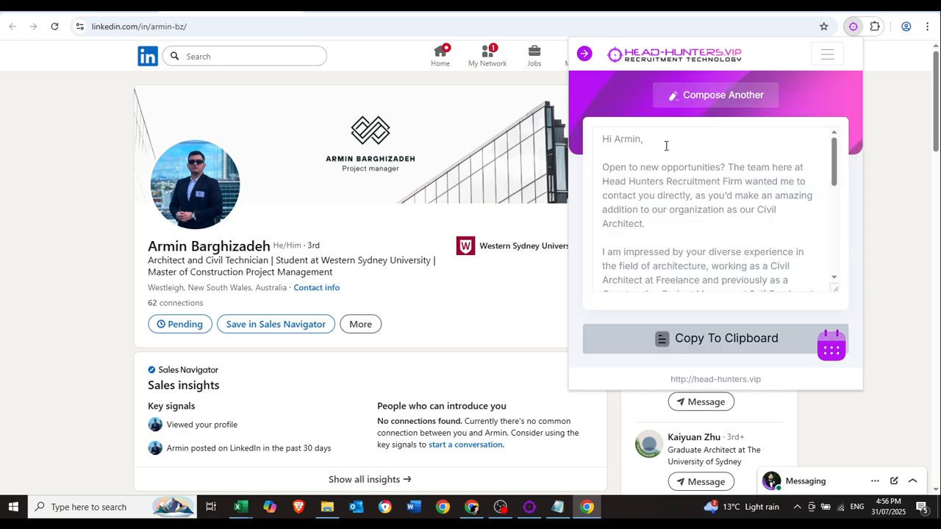
Read the message's greeting and the opening sentence naming the recruitment firm.
{"action": "scroll", "coordinate": [716, 199], "scroll_direction": "down", "scroll_amount": 5}
{"action": "scroll", "coordinate": [728, 199], "scroll_direction": "up", "scroll_amount": 5}
{"action": "left_click_drag", "start_coordinate": [603, 140], "coordinate": [638, 141]}
{"action": "left_click", "coordinate": [641, 141]}
{"action": "scroll", "coordinate": [242, 178], "scroll_direction": "down", "scroll_amount": 1}
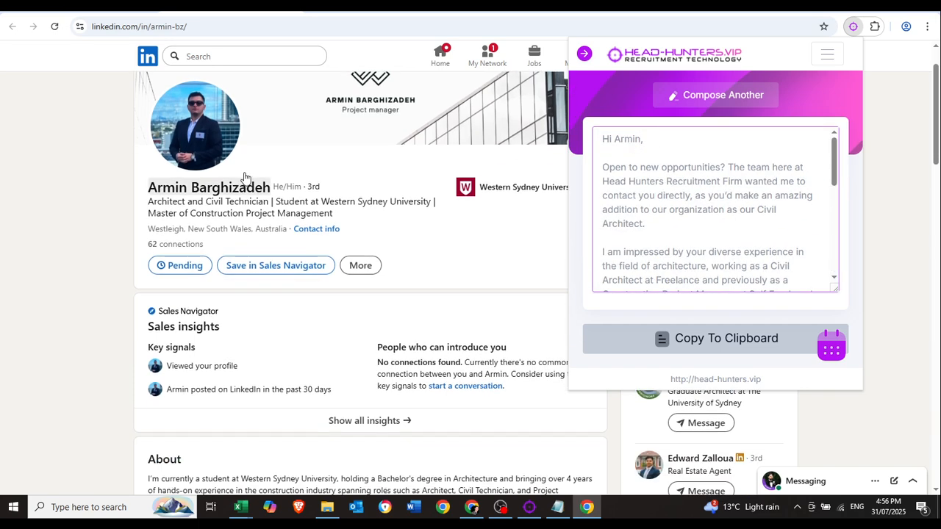
{"action": "left_click_drag", "start_coordinate": [614, 167], "coordinate": [738, 209]}
{"action": "left_click", "coordinate": [702, 168]}
{"action": "left_click", "coordinate": [733, 221]}
Review the 'our Civil Architect' phrase and the message's opening paragraph.
{"action": "left_click", "coordinate": [739, 206]}
{"action": "scroll", "coordinate": [735, 203], "scroll_direction": "down", "scroll_amount": 3}
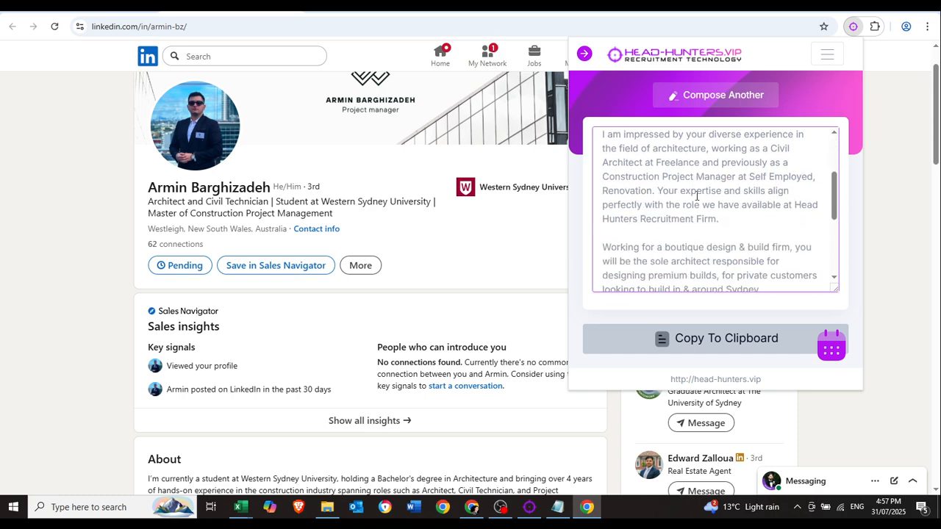
{"action": "scroll", "coordinate": [729, 216], "scroll_direction": "up", "scroll_amount": 3}
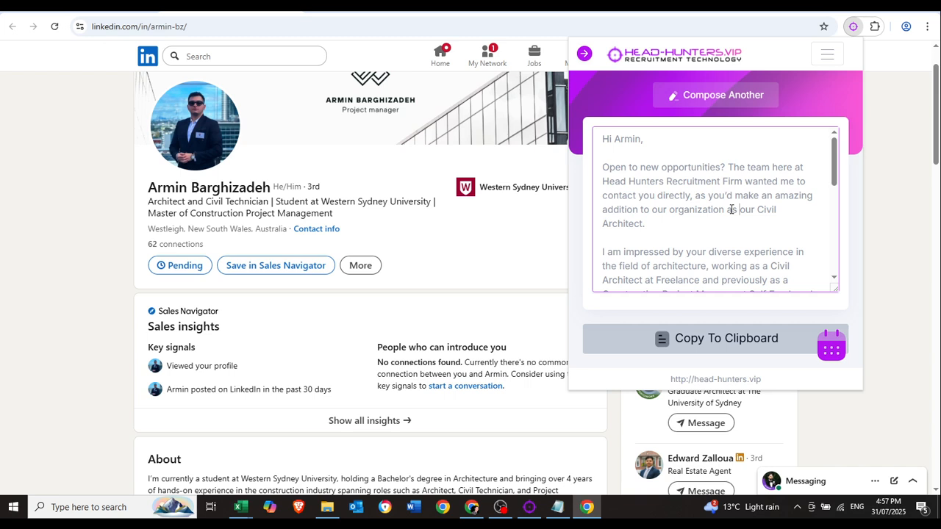
{"action": "left_click_drag", "start_coordinate": [724, 158], "coordinate": [757, 210]}
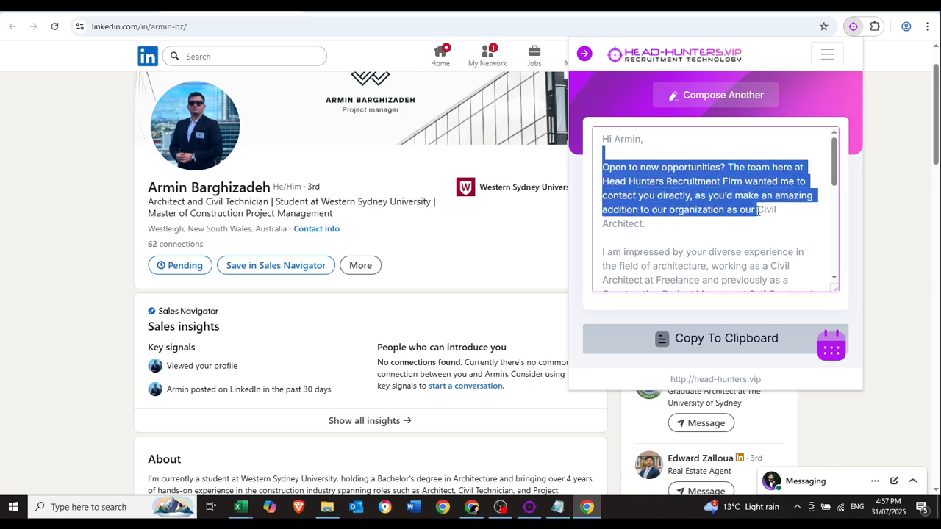
{"action": "left_click", "coordinate": [757, 210]}
{"action": "left_click_drag", "start_coordinate": [627, 182], "coordinate": [779, 215]}
{"action": "left_click", "coordinate": [739, 184]}
{"action": "left_click", "coordinate": [779, 215]}
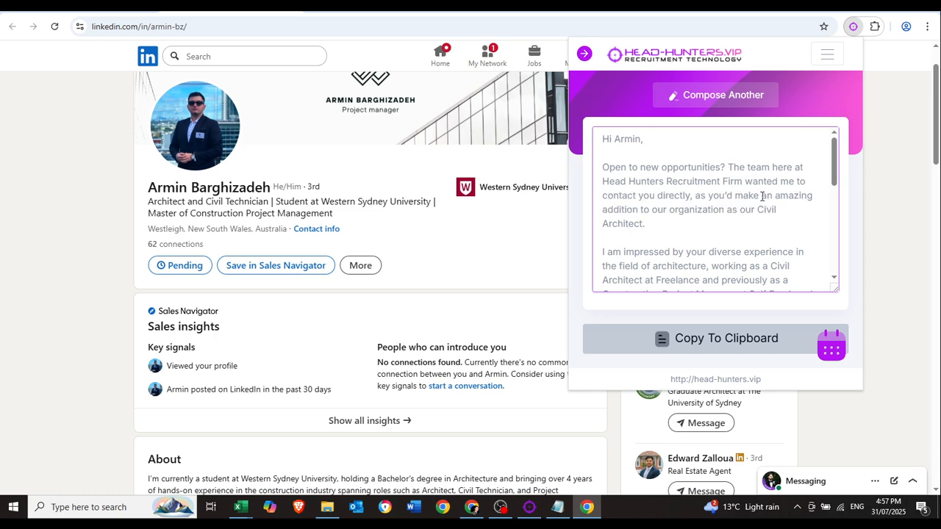
Toggle the extension's menu, then bring up its navigation menu.
{"action": "left_click", "coordinate": [824, 63]}
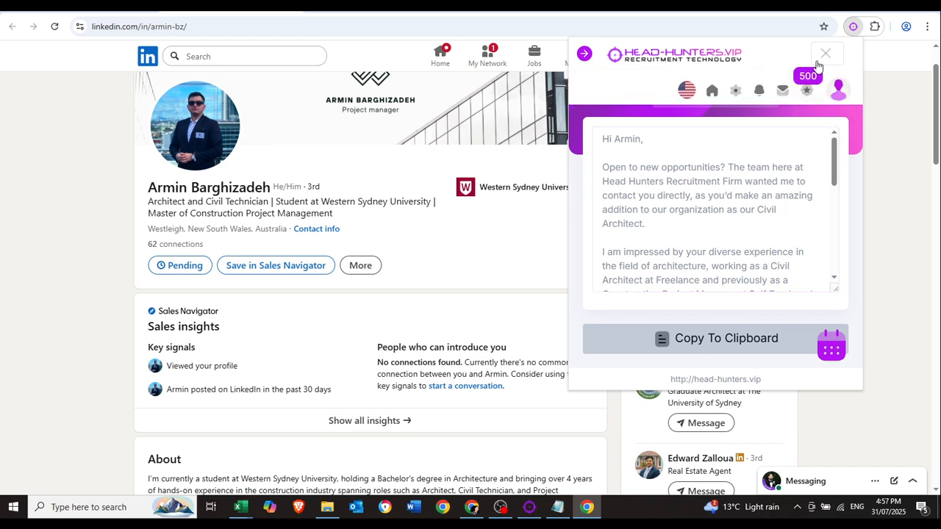
{"action": "left_click", "coordinate": [814, 64]}
{"action": "scroll", "coordinate": [723, 284], "scroll_direction": "down", "scroll_amount": 5}
{"action": "scroll", "coordinate": [728, 279], "scroll_direction": "up", "scroll_amount": 5}
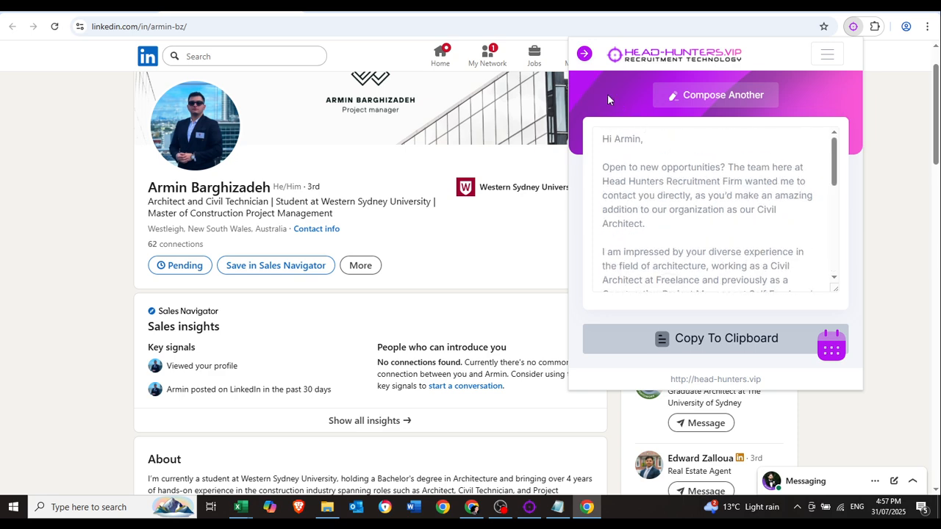
{"action": "left_click", "coordinate": [585, 53]}
Edit the Civil Architect - Sydney campaign to recruit for client organization Sydney Built Projects, then save.
{"action": "left_click", "coordinate": [624, 127]}
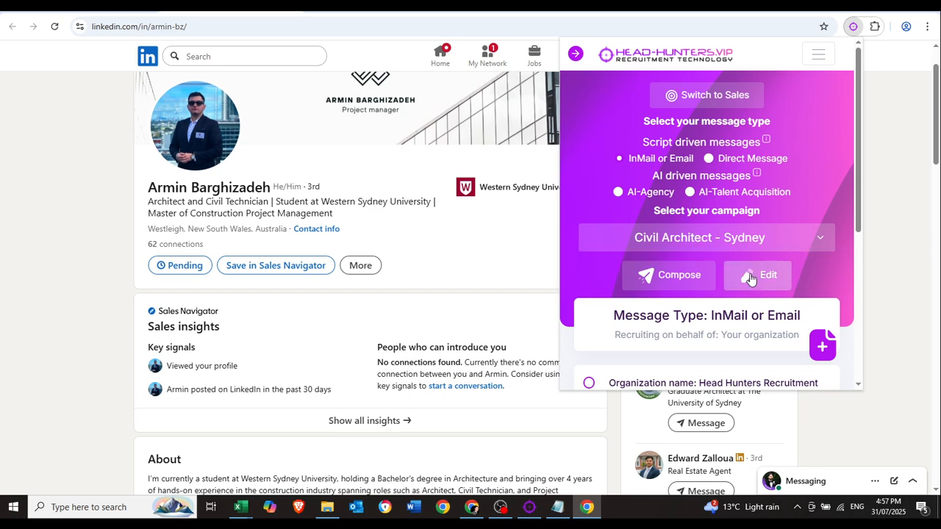
{"action": "left_click", "coordinate": [761, 277]}
{"action": "scroll", "coordinate": [756, 203], "scroll_direction": "down", "scroll_amount": 3}
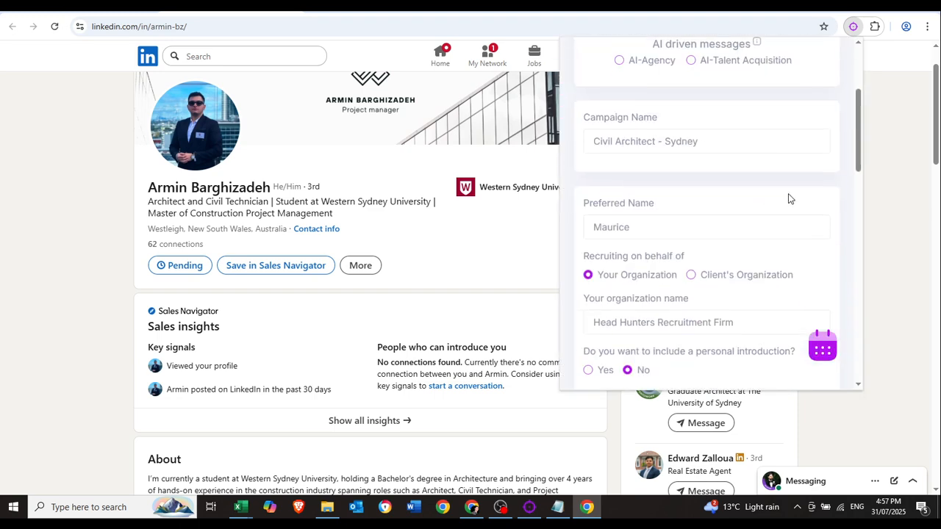
{"action": "mouse_move", "coordinate": [593, 198]}
{"action": "left_mouse_down"}
{"action": "mouse_move", "coordinate": [658, 208]}
{"action": "mouse_move", "coordinate": [601, 203]}
{"action": "left_mouse_up"}
{"action": "left_click", "coordinate": [682, 198]}
{"action": "left_click", "coordinate": [606, 213]}
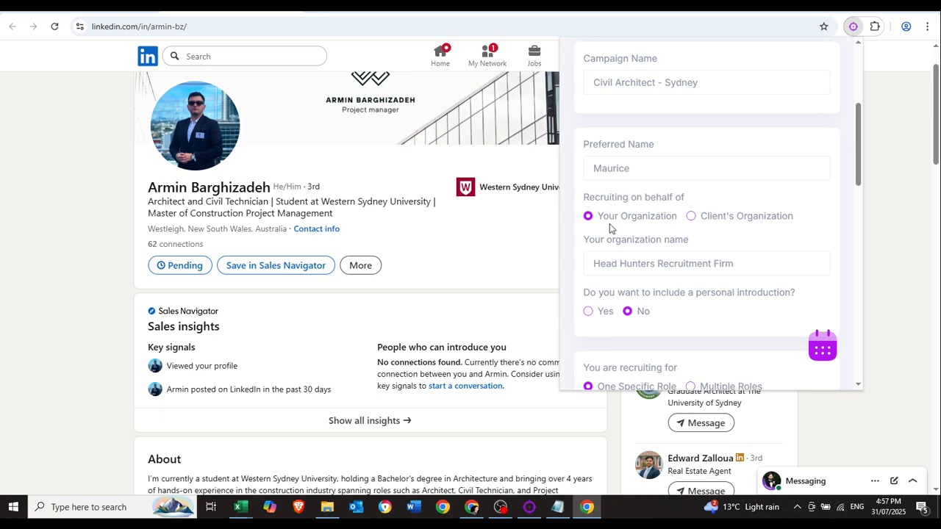
{"action": "left_click", "coordinate": [691, 217]}
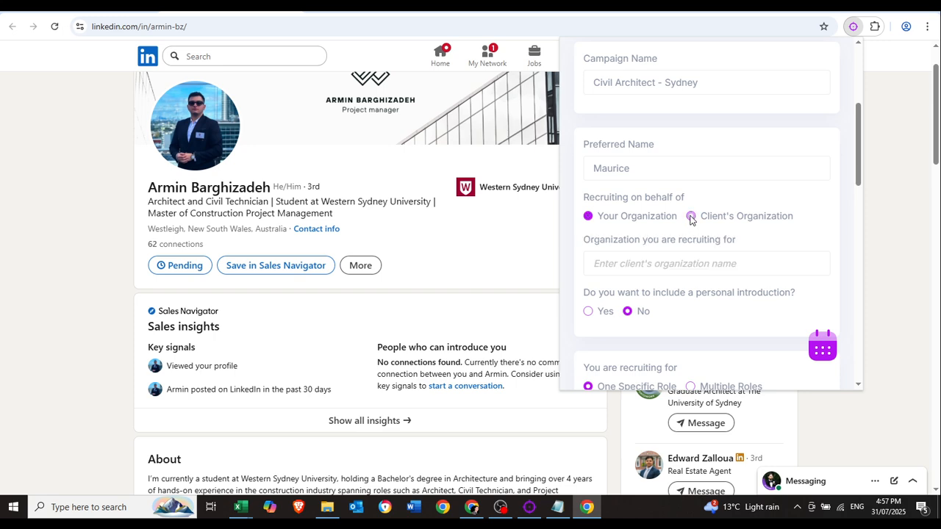
{"action": "left_click", "coordinate": [652, 268]}
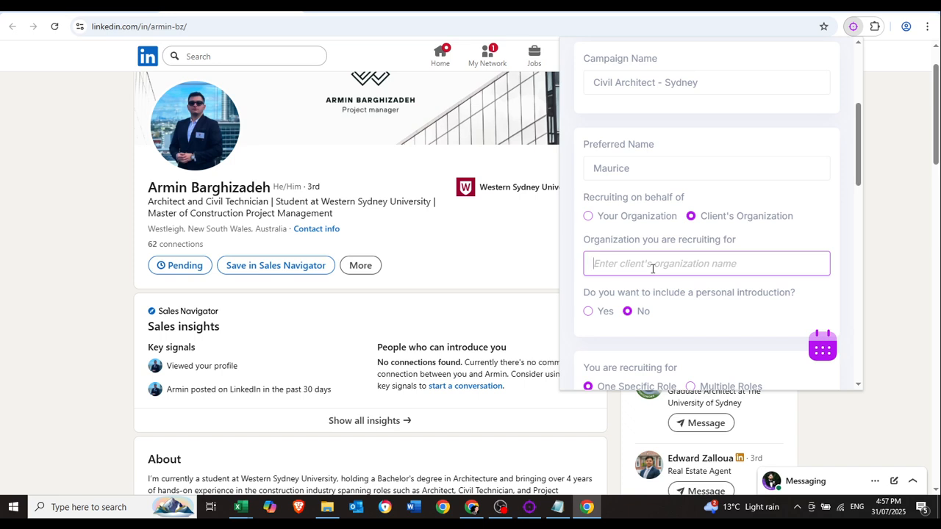
{"action": "type", "text": "Sydney Built Pp"}
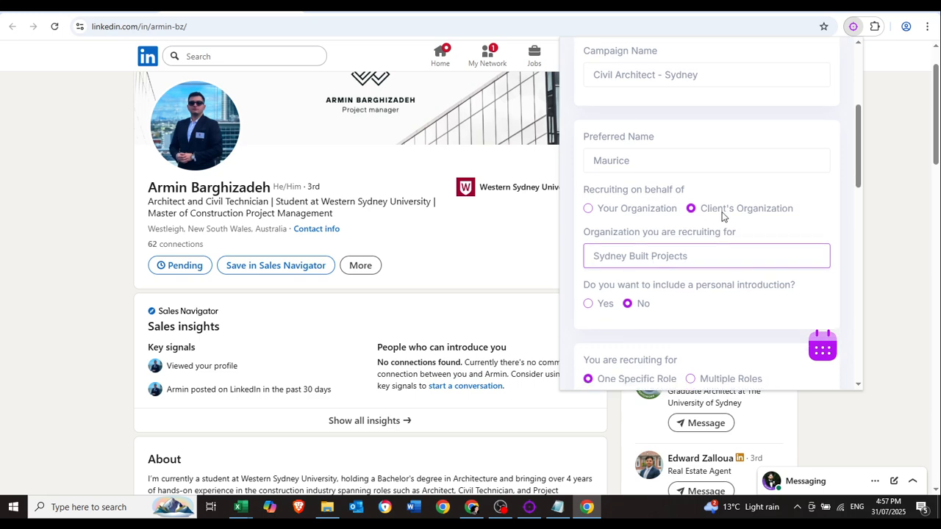
{"action": "scroll", "coordinate": [730, 238], "scroll_direction": "down", "scroll_amount": 10}
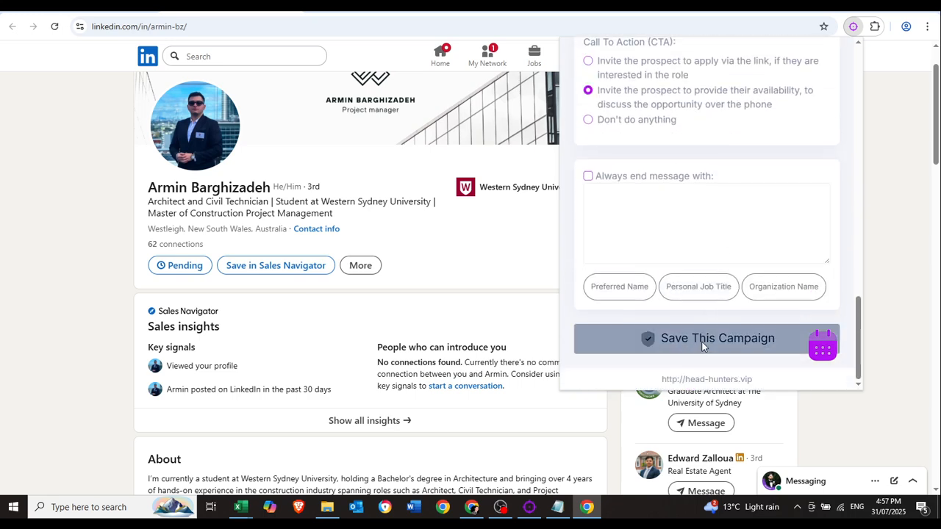
{"action": "left_click", "coordinate": [702, 340]}
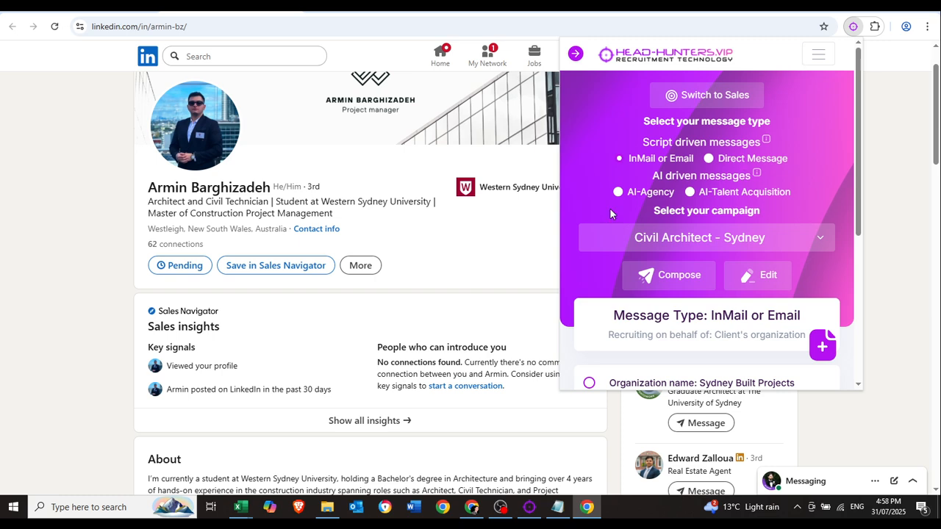
Generate a message for the profile and read its sentence about current and previous roles.
{"action": "left_click", "coordinate": [665, 280]}
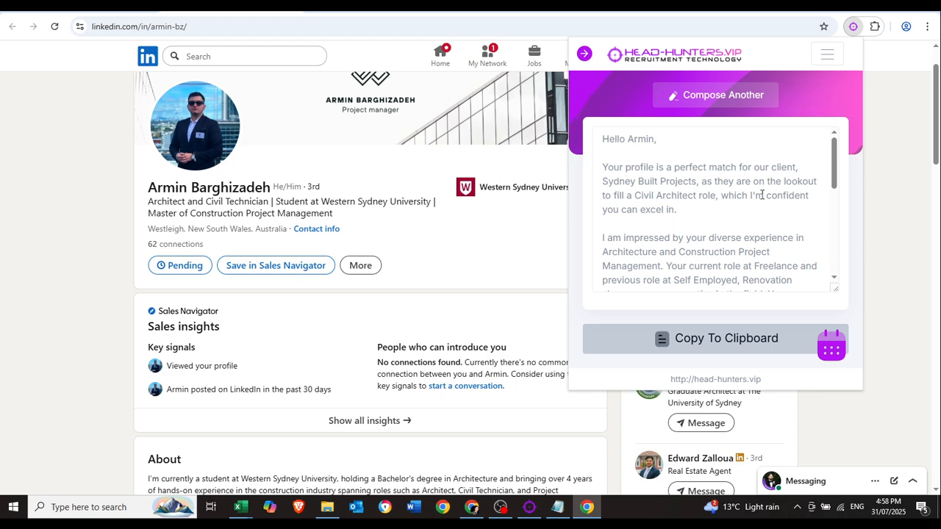
{"action": "scroll", "coordinate": [709, 210], "scroll_direction": "down", "scroll_amount": 3}
{"action": "scroll", "coordinate": [704, 206], "scroll_direction": "up", "scroll_amount": 3}
{"action": "scroll", "coordinate": [652, 179], "scroll_direction": "down", "scroll_amount": 2}
{"action": "left_click_drag", "start_coordinate": [597, 178], "coordinate": [662, 193]}
{"action": "left_click", "coordinate": [662, 193]}
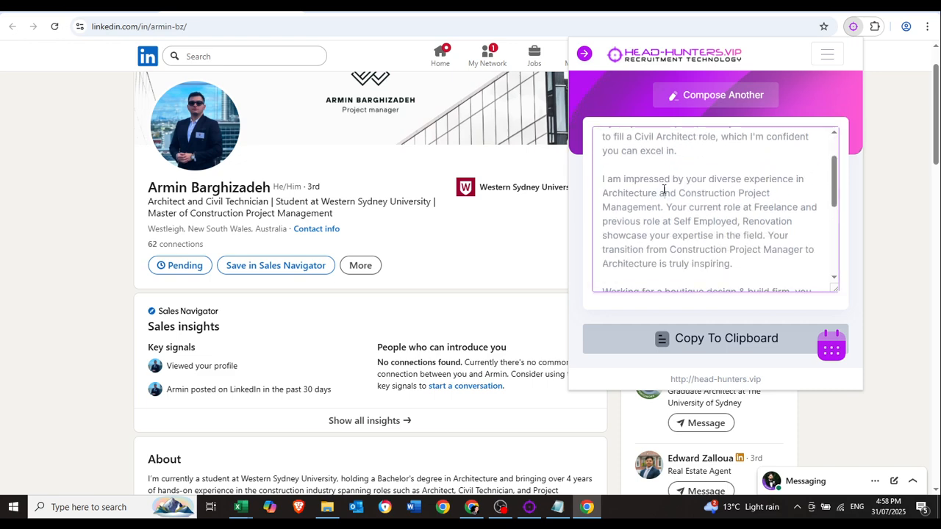
{"action": "scroll", "coordinate": [330, 274], "scroll_direction": "down", "scroll_amount": 4}
{"action": "scroll", "coordinate": [330, 275], "scroll_direction": "down", "scroll_amount": 7}
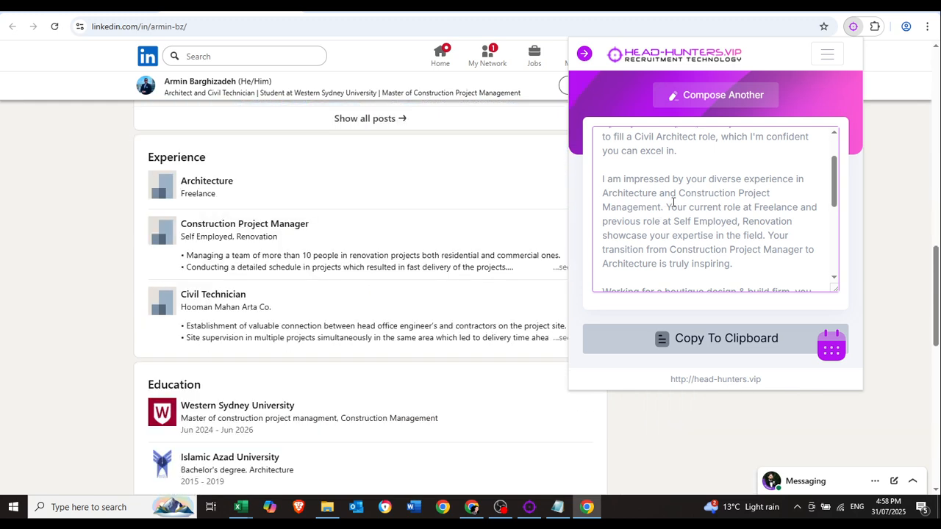
{"action": "left_click_drag", "start_coordinate": [667, 206], "coordinate": [739, 224]}
{"action": "left_click", "coordinate": [738, 226]}
Return to the 'architect civil' people search results.
{"action": "scroll", "coordinate": [225, 242], "scroll_direction": "up", "scroll_amount": 10}
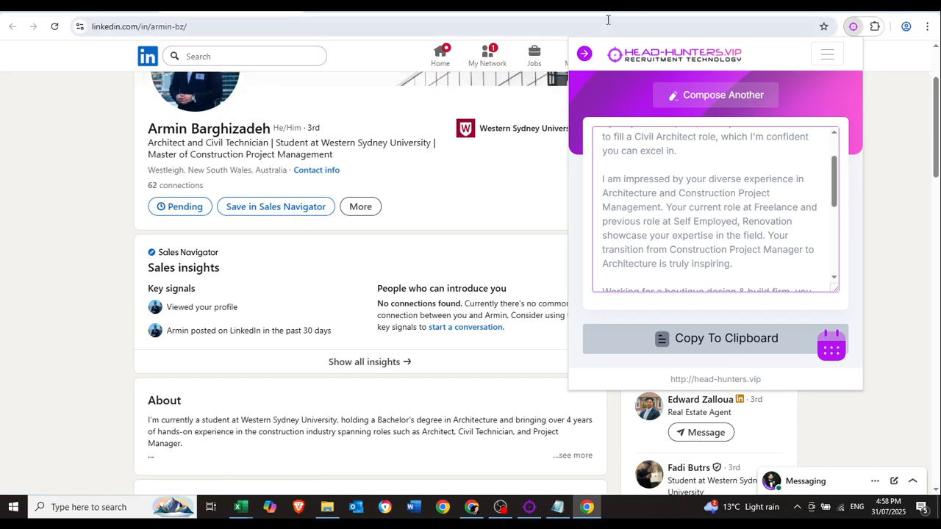
{"action": "left_click", "coordinate": [97, 6]}
{"action": "scroll", "coordinate": [230, 269], "scroll_direction": "down", "scroll_amount": 2}
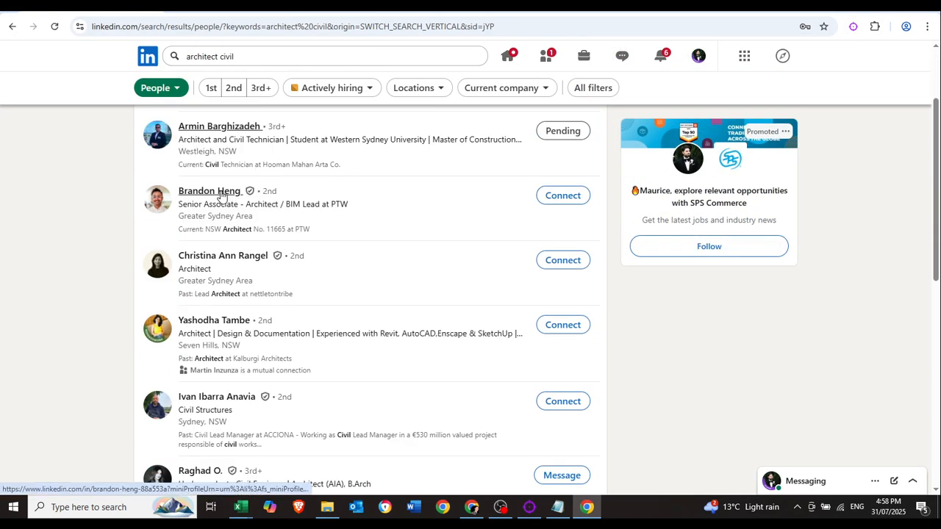
Open the third result, a Greater Sydney Area architect, in a new tab and scroll through the profile.
{"action": "right_click", "coordinate": [219, 258]}
{"action": "left_click", "coordinate": [235, 270]}
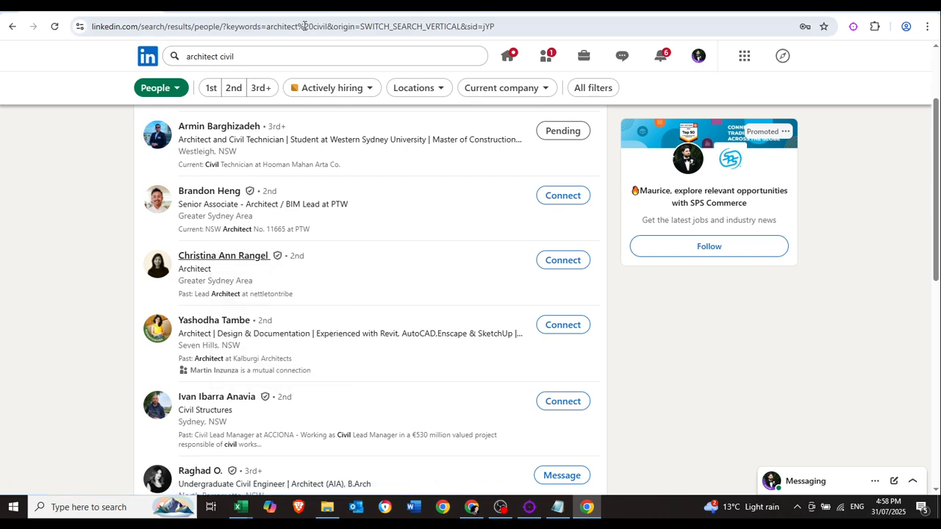
{"action": "left_click", "coordinate": [209, 11]}
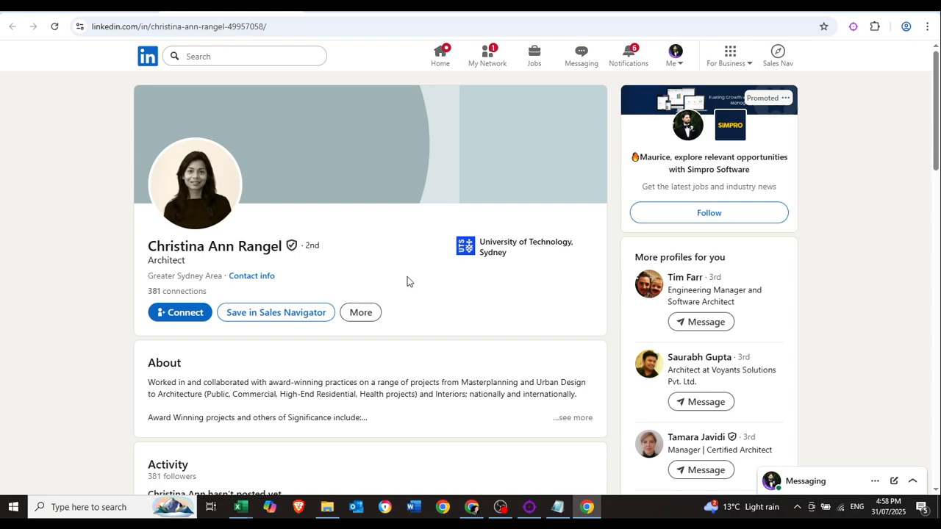
{"action": "scroll", "coordinate": [147, 321], "scroll_direction": "down", "scroll_amount": 7}
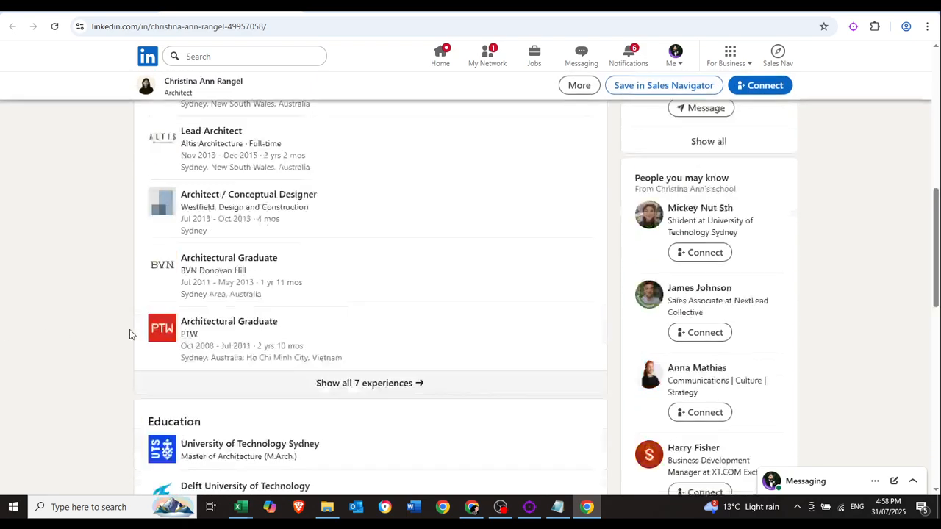
{"action": "scroll", "coordinate": [229, 214], "scroll_direction": "up", "scroll_amount": 2}
{"action": "scroll", "coordinate": [346, 213], "scroll_direction": "up", "scroll_amount": 5}
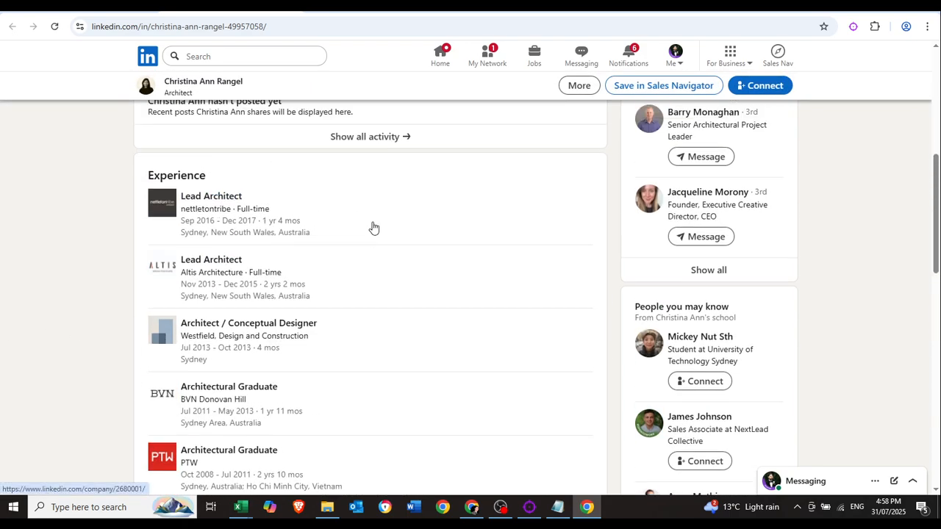
Generate a message for this profile and check the Sydney Built Projects client name and opening paragraph.
{"action": "left_click", "coordinate": [847, 32]}
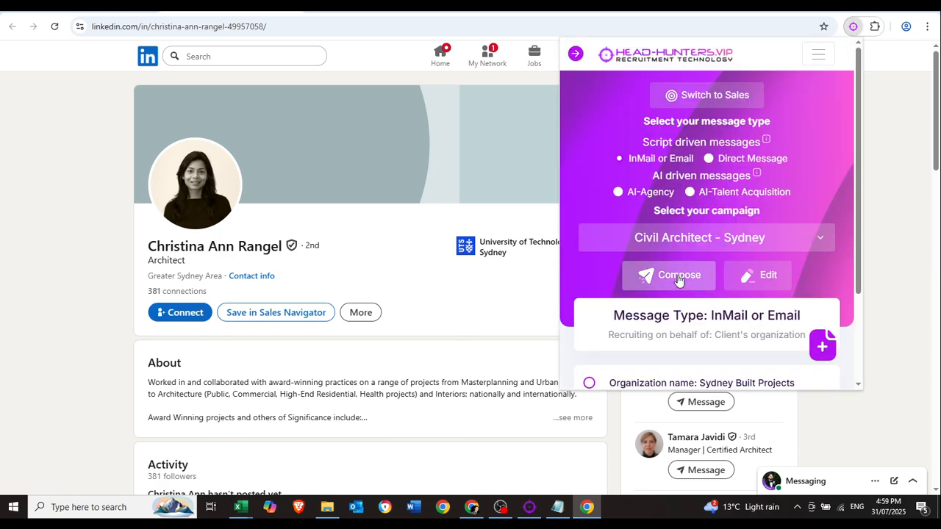
{"action": "left_click", "coordinate": [674, 275]}
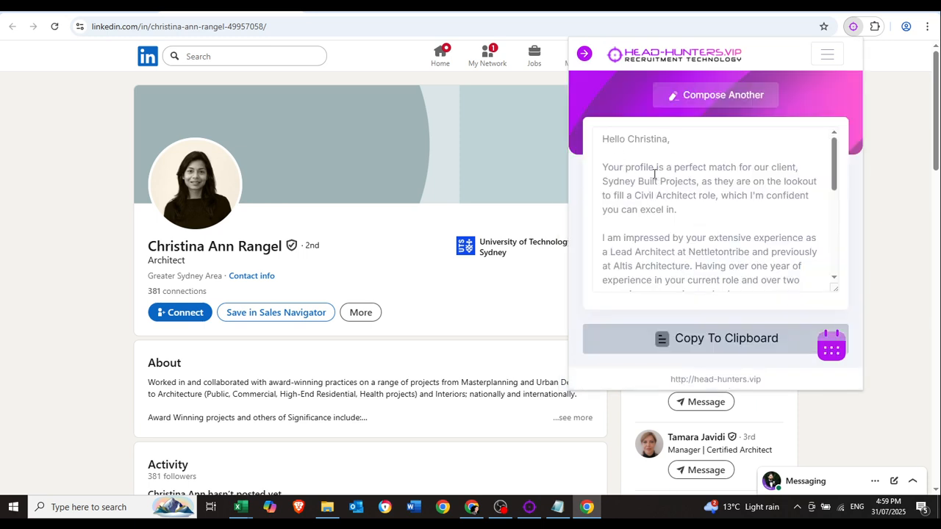
{"action": "left_click", "coordinate": [674, 169]}
{"action": "left_click_drag", "start_coordinate": [620, 182], "coordinate": [744, 198]}
{"action": "left_click", "coordinate": [702, 186]}
{"action": "left_click", "coordinate": [743, 198]}
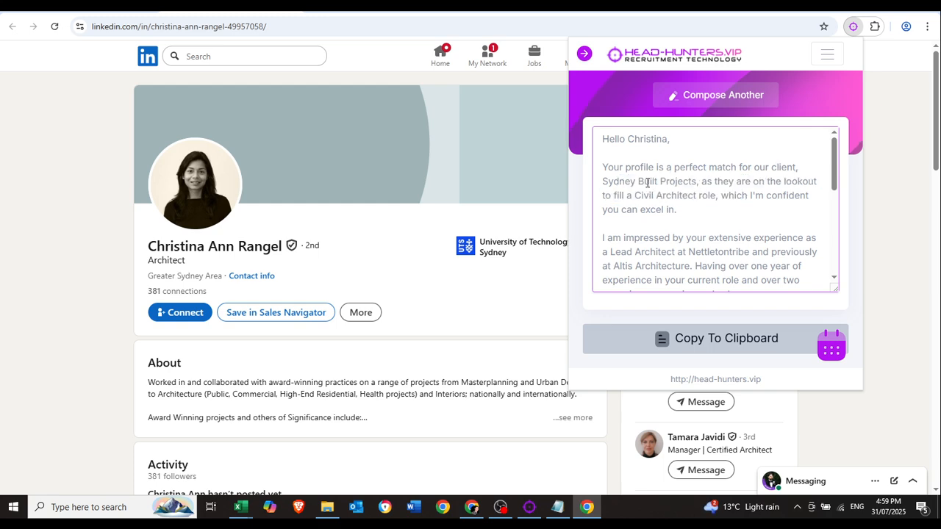
{"action": "left_click_drag", "start_coordinate": [647, 182], "coordinate": [767, 206]}
{"action": "left_click", "coordinate": [721, 196]}
{"action": "left_click", "coordinate": [744, 208]}
Review the Lead Architect experience phrase in the message.
{"action": "scroll", "coordinate": [744, 208], "scroll_direction": "down", "scroll_amount": 1}
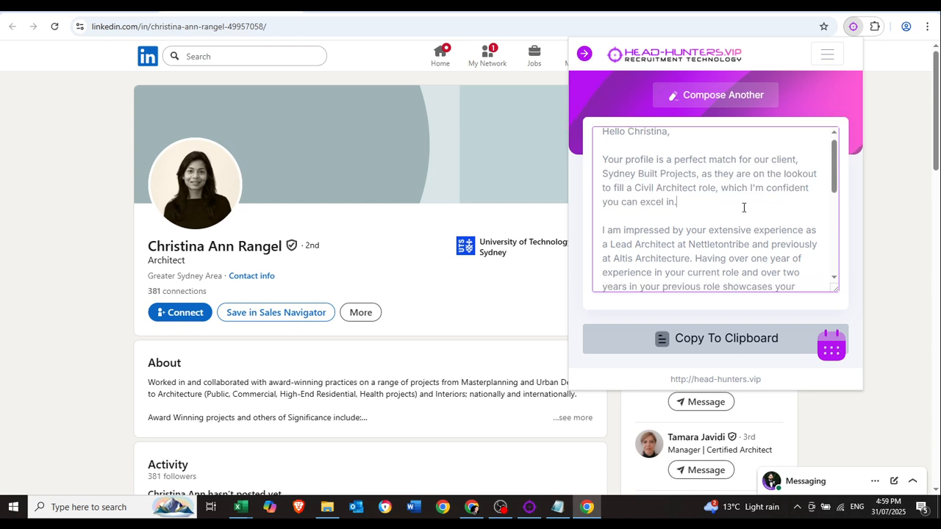
{"action": "scroll", "coordinate": [744, 206], "scroll_direction": "down", "scroll_amount": 3}
{"action": "scroll", "coordinate": [685, 235], "scroll_direction": "up", "scroll_amount": 3}
{"action": "scroll", "coordinate": [684, 235], "scroll_direction": "down", "scroll_amount": 2}
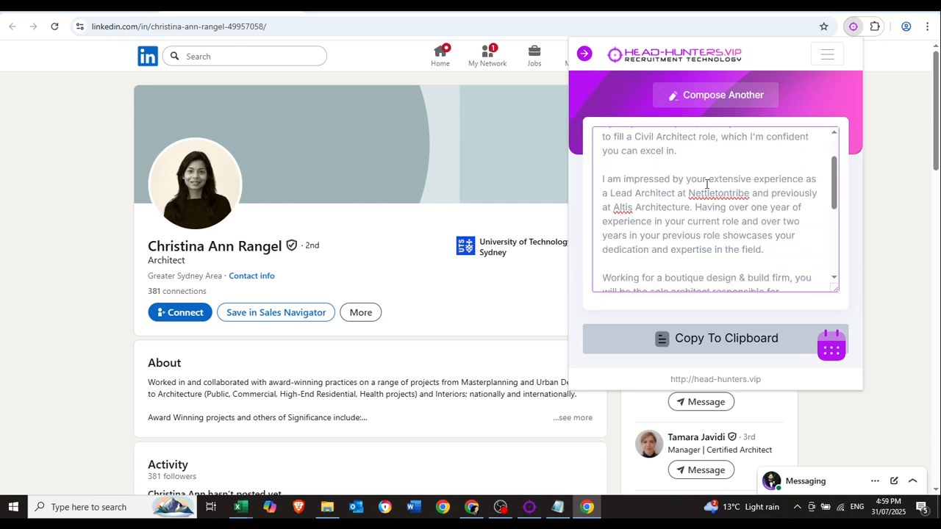
{"action": "mouse_move", "coordinate": [685, 179]}
{"action": "left_mouse_down"}
{"action": "mouse_move", "coordinate": [828, 183]}
{"action": "mouse_move", "coordinate": [686, 194]}
{"action": "left_mouse_up"}
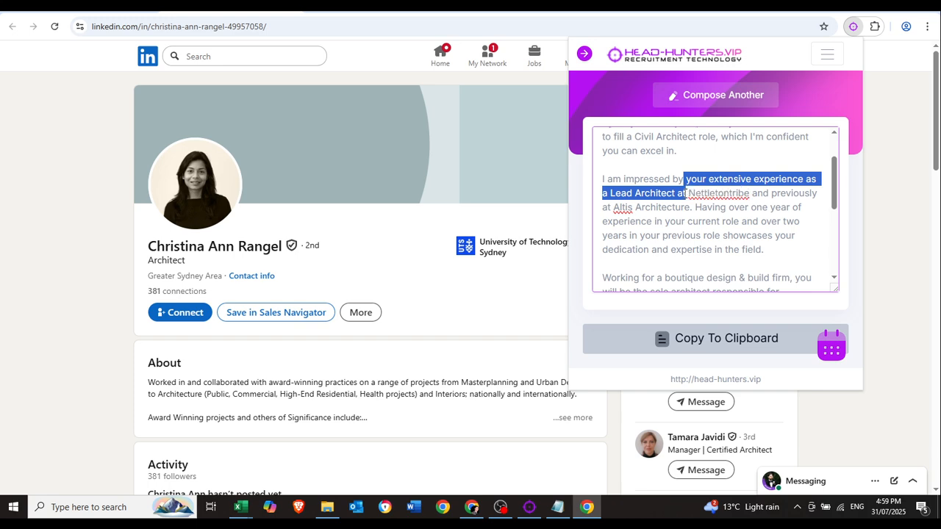
{"action": "left_click", "coordinate": [739, 206]}
{"action": "left_click", "coordinate": [761, 220]}
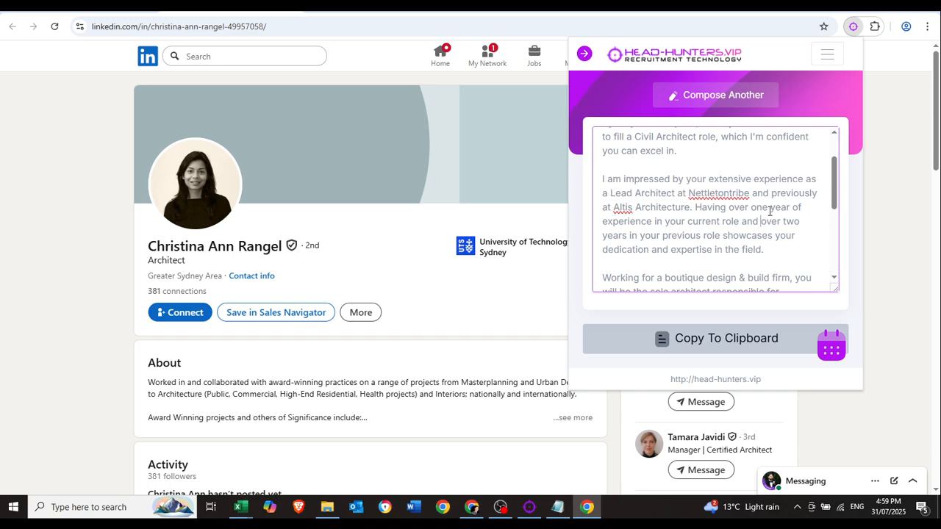
Read the 'I am impressed' sentence, the years-of-experience sentence and the past employers.
{"action": "scroll", "coordinate": [433, 280], "scroll_direction": "down", "scroll_amount": 5}
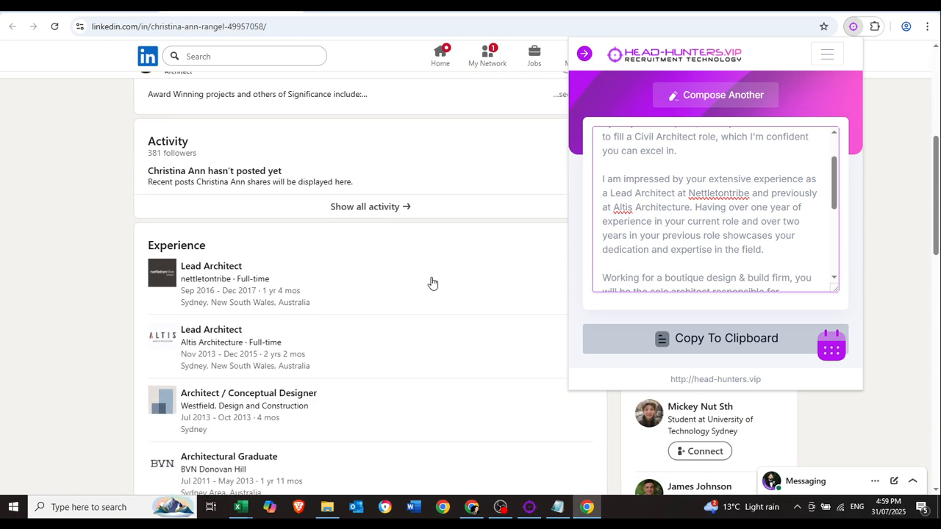
{"action": "left_click_drag", "start_coordinate": [602, 179], "coordinate": [688, 209]}
{"action": "left_click", "coordinate": [688, 228]}
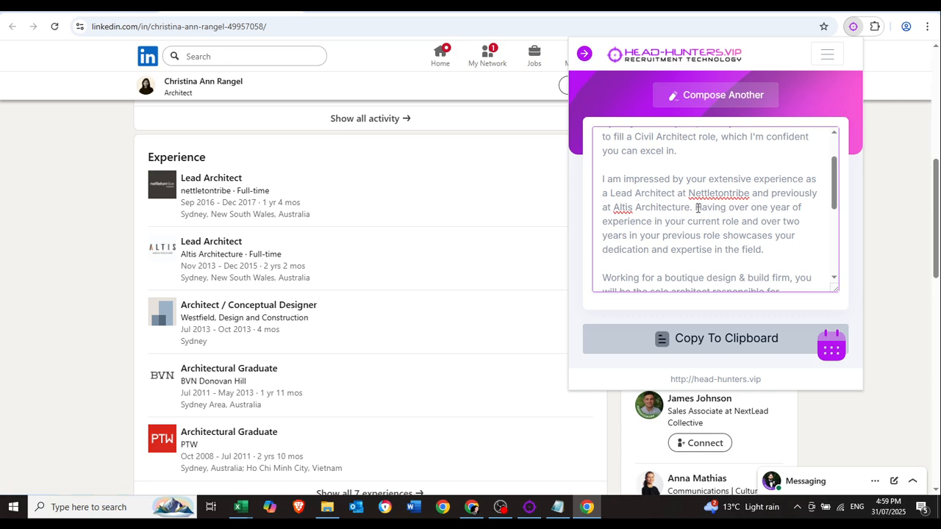
{"action": "left_click_drag", "start_coordinate": [694, 207], "coordinate": [728, 235]}
{"action": "left_click", "coordinate": [727, 234]}
{"action": "left_click_drag", "start_coordinate": [694, 206], "coordinate": [733, 234]}
{"action": "left_click", "coordinate": [737, 226]}
{"action": "left_click_drag", "start_coordinate": [695, 206], "coordinate": [758, 234]}
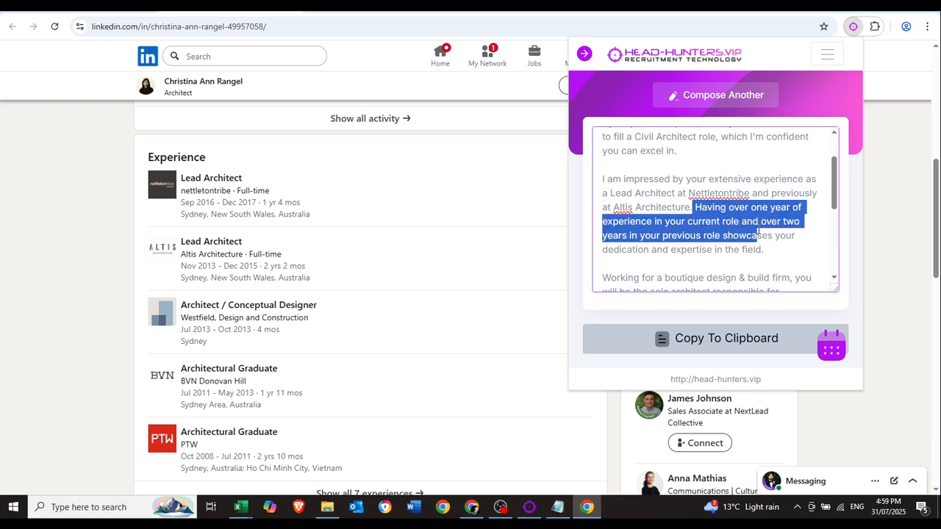
{"action": "left_click", "coordinate": [758, 233]}
{"action": "left_click_drag", "start_coordinate": [643, 209], "coordinate": [715, 251]}
{"action": "left_click", "coordinate": [716, 251]}
Review the role and salary paragraphs of the message.
{"action": "scroll", "coordinate": [742, 239], "scroll_direction": "down", "scroll_amount": 3}
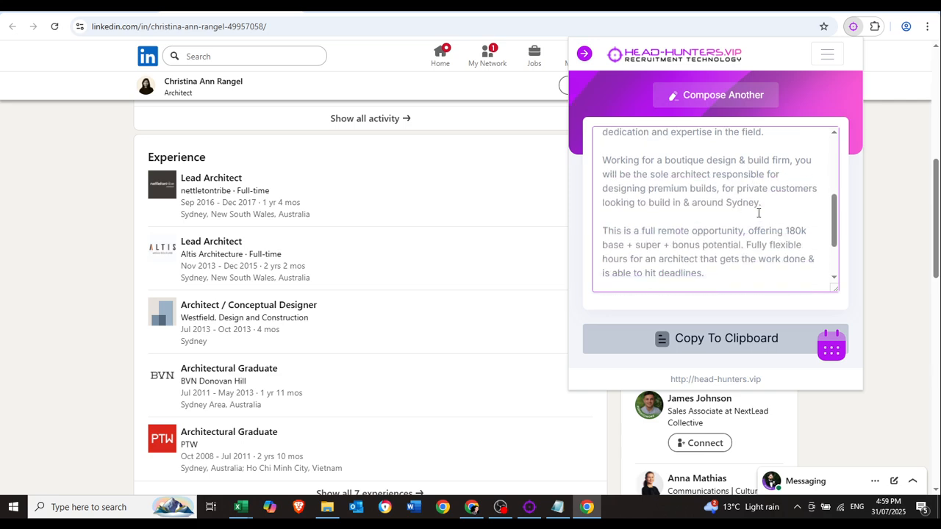
{"action": "left_click_drag", "start_coordinate": [613, 162], "coordinate": [697, 203]}
{"action": "left_click", "coordinate": [697, 204]}
{"action": "scroll", "coordinate": [792, 233], "scroll_direction": "down", "scroll_amount": 2}
{"action": "scroll", "coordinate": [756, 229], "scroll_direction": "up", "scroll_amount": 1}
{"action": "scroll", "coordinate": [752, 227], "scroll_direction": "up", "scroll_amount": 1}
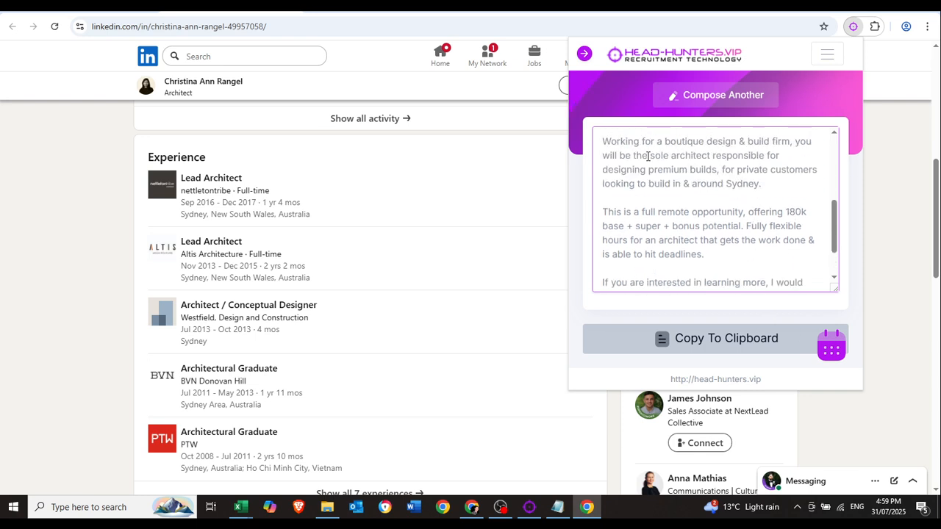
{"action": "left_click_drag", "start_coordinate": [601, 140], "coordinate": [745, 254]}
{"action": "left_click", "coordinate": [745, 252]}
{"action": "scroll", "coordinate": [743, 250], "scroll_direction": "up", "scroll_amount": 2}
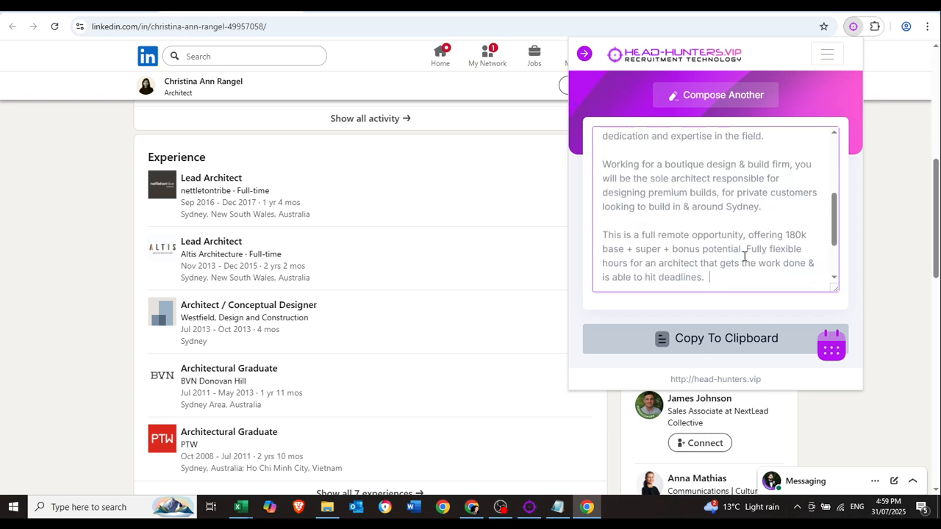
{"action": "scroll", "coordinate": [725, 221], "scroll_direction": "up", "scroll_amount": 2}
{"action": "scroll", "coordinate": [626, 196], "scroll_direction": "down", "scroll_amount": 2}
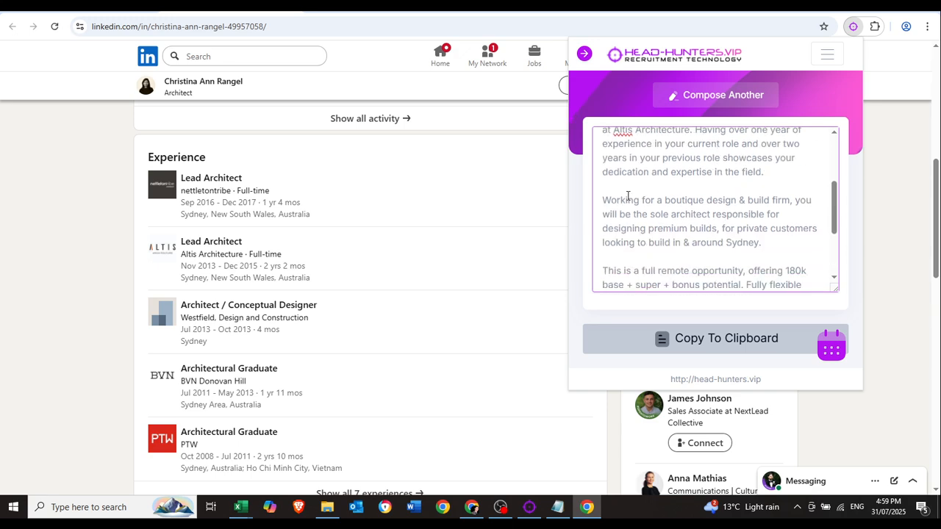
Read through the message's closing paragraph.
{"action": "left_click", "coordinate": [674, 230]}
{"action": "scroll", "coordinate": [674, 193], "scroll_direction": "down", "scroll_amount": 4}
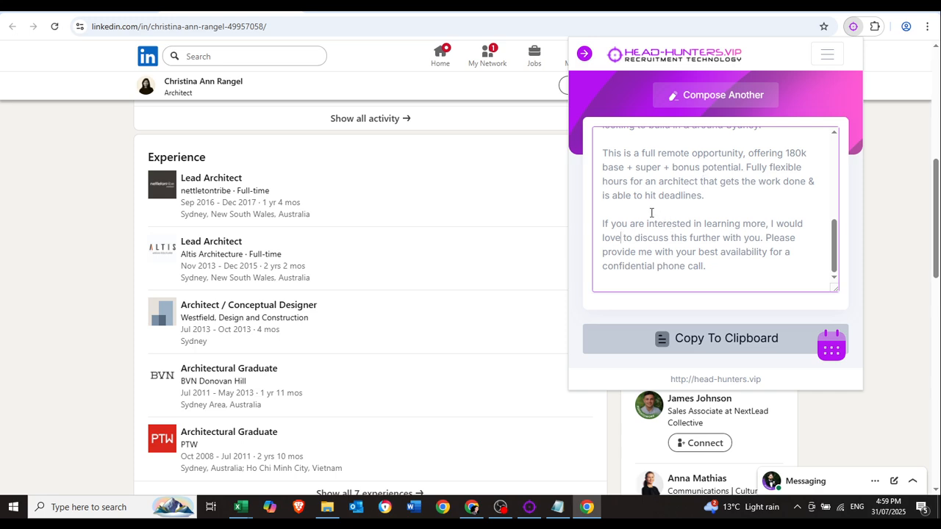
{"action": "left_click_drag", "start_coordinate": [611, 225], "coordinate": [742, 238]}
{"action": "left_click", "coordinate": [742, 238]}
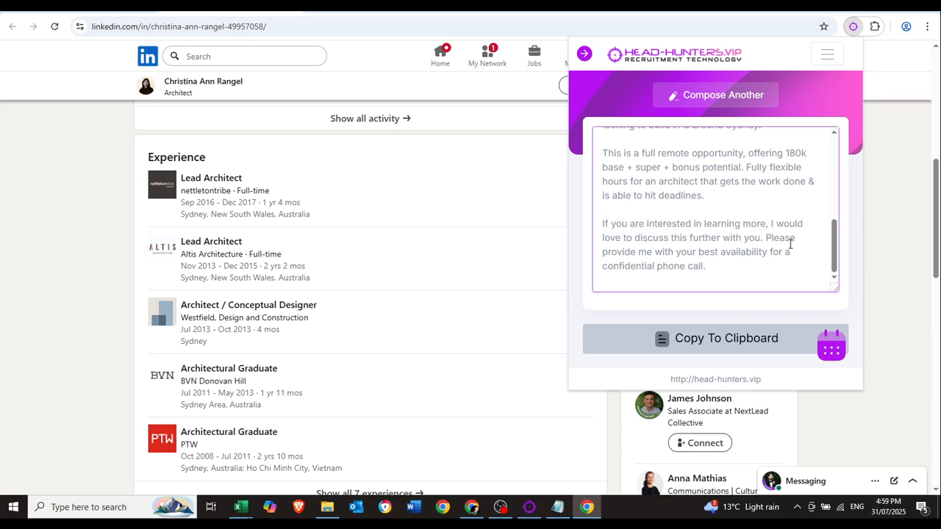
{"action": "left_click", "coordinate": [781, 273], "text": "shift"}
{"action": "left_click", "coordinate": [769, 262]}
{"action": "left_click", "coordinate": [710, 239], "text": "shift"}
{"action": "left_click", "coordinate": [711, 239]}
Scroll back over the whole message and open the extension's navigation menu.
{"action": "scroll", "coordinate": [731, 242], "scroll_direction": "up", "scroll_amount": 4}
{"action": "scroll", "coordinate": [730, 242], "scroll_direction": "down", "scroll_amount": 3}
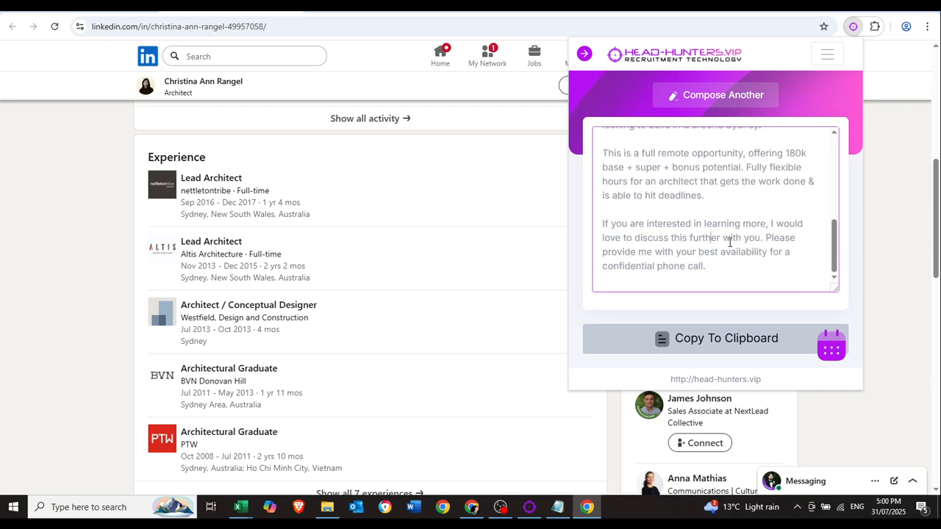
{"action": "scroll", "coordinate": [729, 242], "scroll_direction": "up", "scroll_amount": 1}
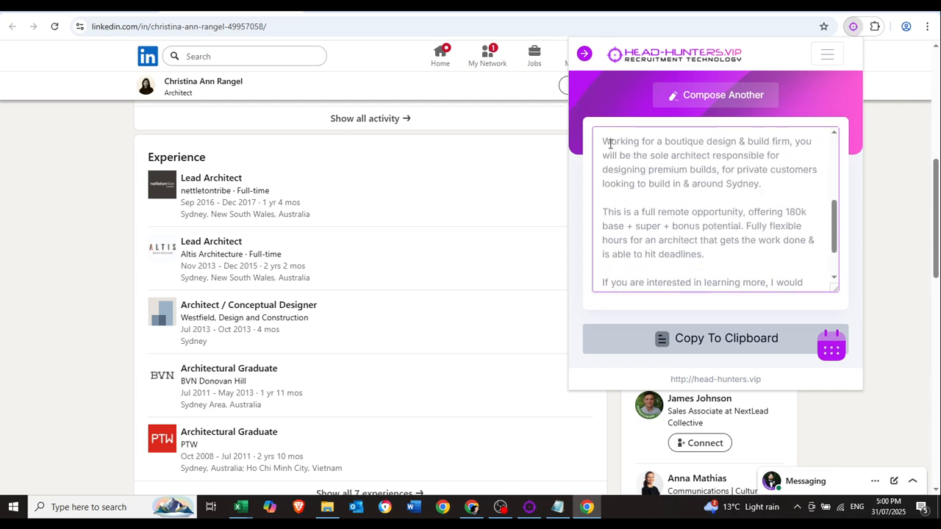
{"action": "left_click_drag", "start_coordinate": [609, 144], "coordinate": [682, 242]}
{"action": "left_click", "coordinate": [710, 252]}
{"action": "scroll", "coordinate": [717, 257], "scroll_direction": "up", "scroll_amount": 3}
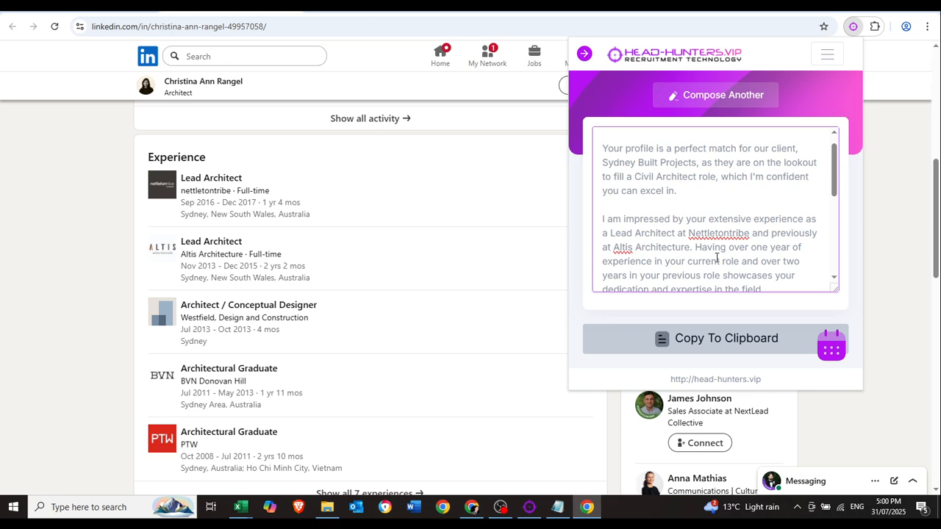
{"action": "scroll", "coordinate": [717, 257], "scroll_direction": "down", "scroll_amount": 2}
{"action": "left_click_drag", "start_coordinate": [765, 232], "coordinate": [604, 161]}
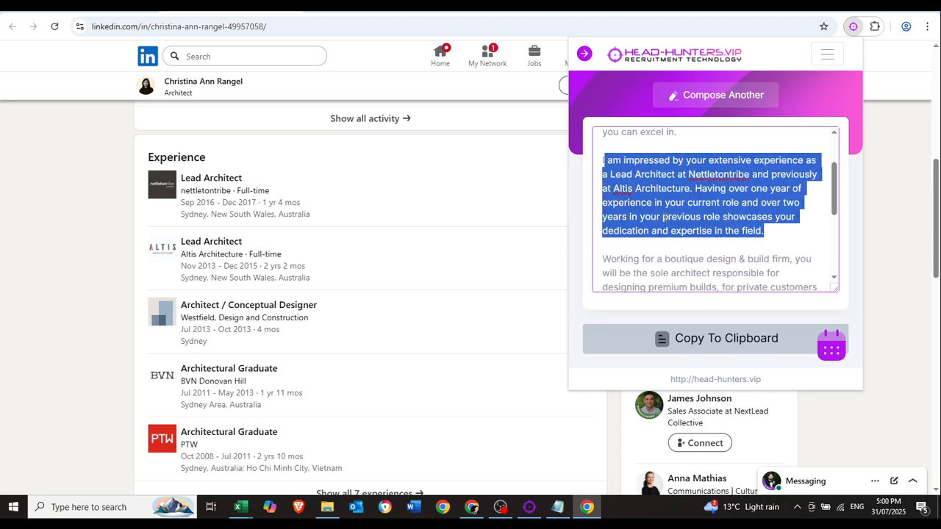
{"action": "scroll", "coordinate": [604, 161], "scroll_direction": "up", "scroll_amount": 3}
{"action": "left_click", "coordinate": [585, 58]}
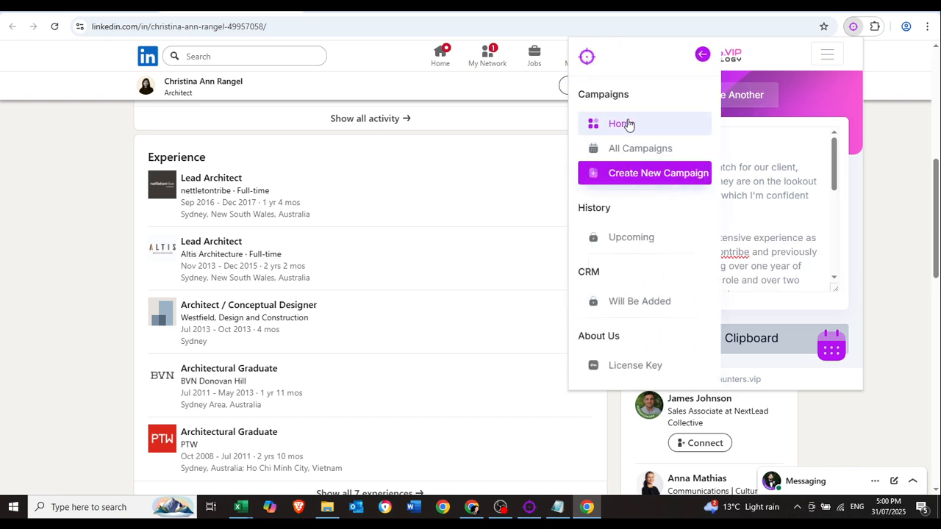
Go Home, choose AI-Agency messages and start a new campaign of that type.
{"action": "left_click", "coordinate": [627, 123]}
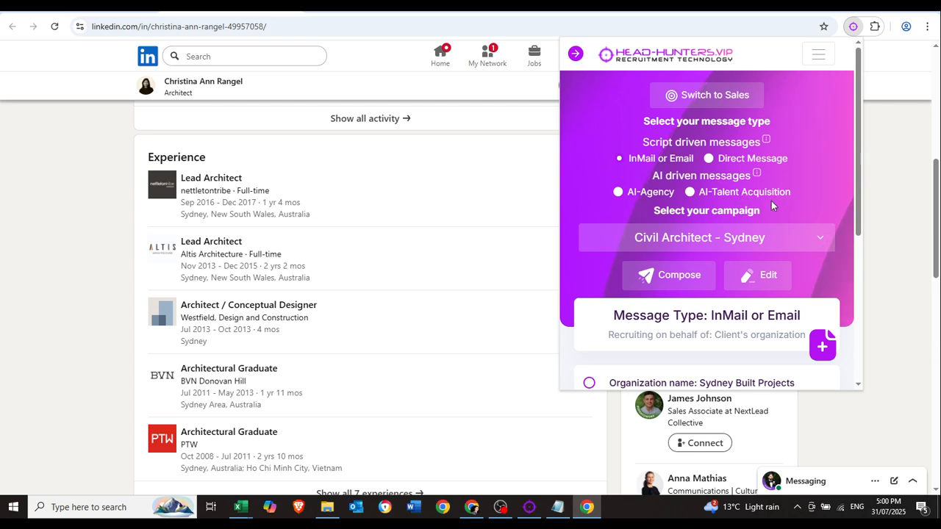
{"action": "left_click", "coordinate": [618, 193]}
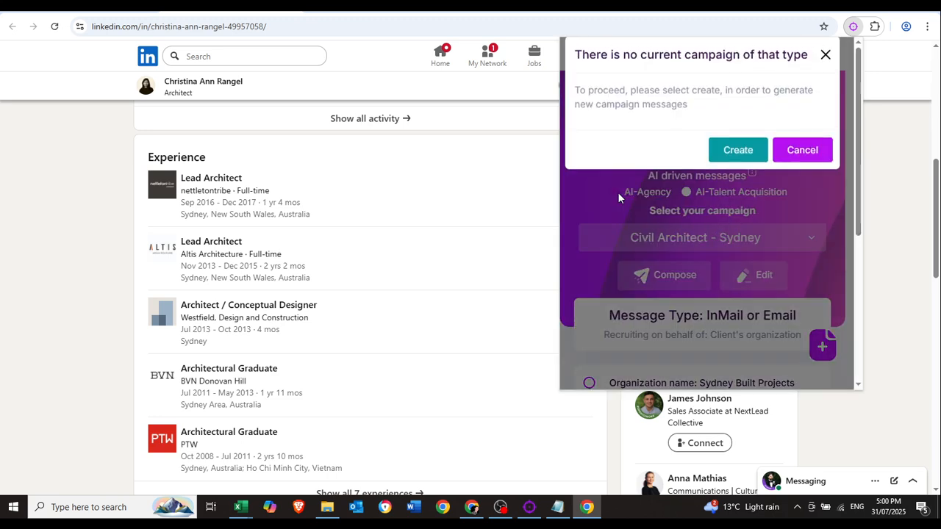
{"action": "left_click", "coordinate": [738, 156]}
Name the campaign 'Civil Architect - Sydney (AI)' and set Australian English.
{"action": "scroll", "coordinate": [654, 221], "scroll_direction": "down", "scroll_amount": 2}
{"action": "left_click", "coordinate": [659, 202]}
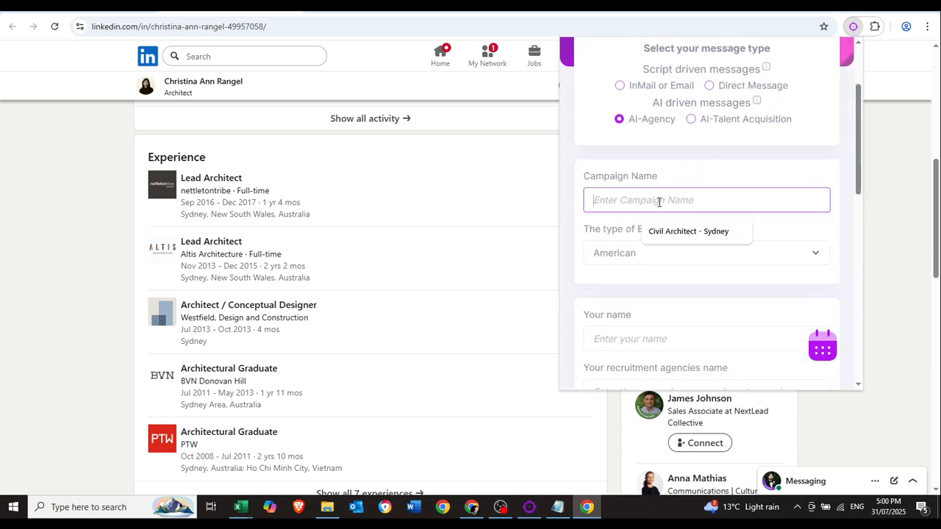
{"action": "left_click", "coordinate": [661, 231]}
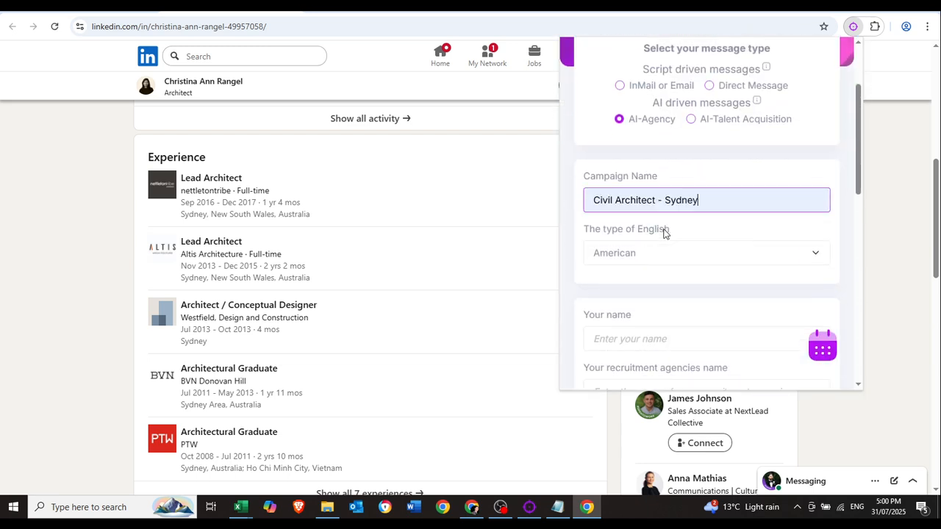
{"action": "type", "text": "(AI)"}
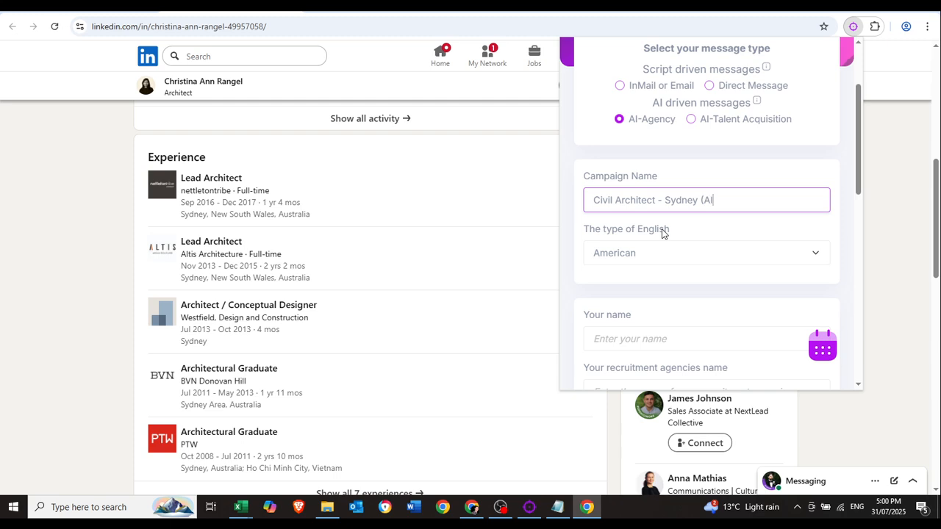
{"action": "left_click", "coordinate": [679, 253]}
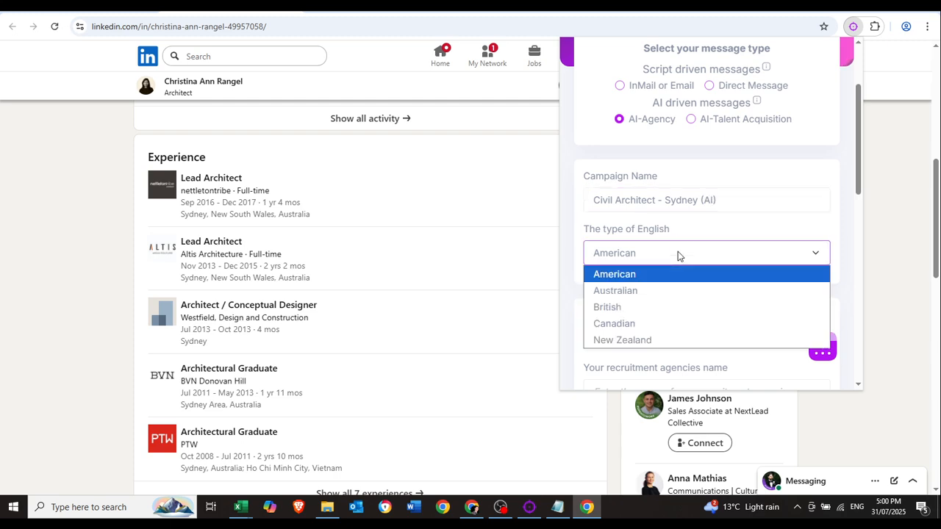
{"action": "left_click", "coordinate": [639, 291]}
Enter the recruiter's name, agency 'Head Hunters Recruitment Firm', role Civil Architect, and exclude the client name.
{"action": "scroll", "coordinate": [699, 238], "scroll_direction": "down", "scroll_amount": 2}
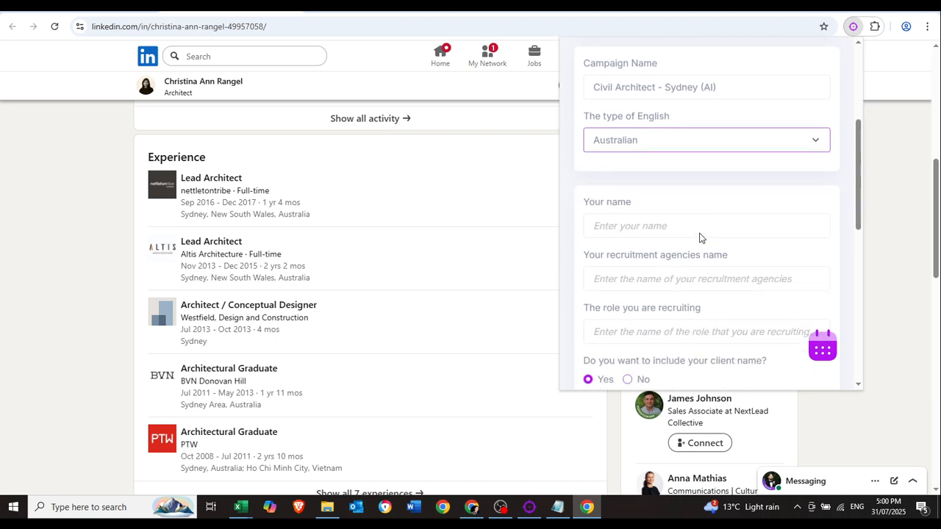
{"action": "left_click", "coordinate": [662, 223]}
{"action": "type", "text": "Maurice"}
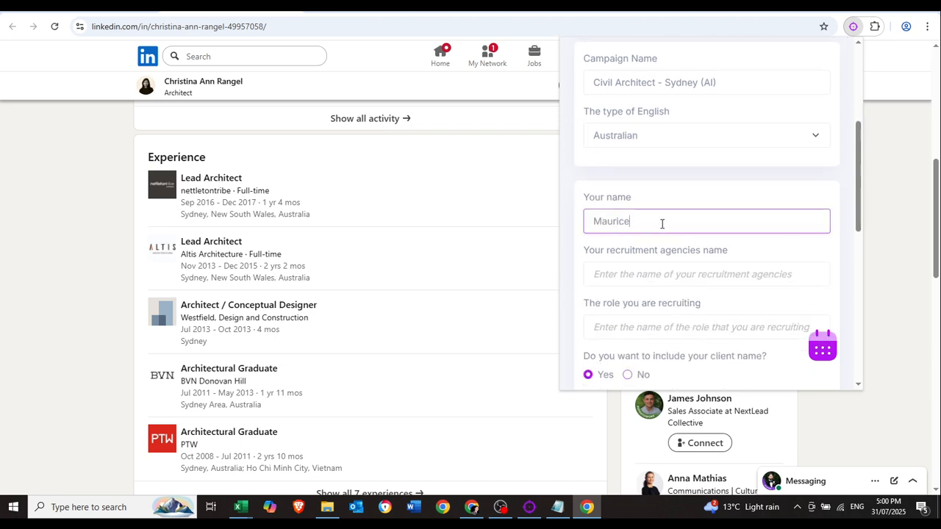
{"action": "left_click", "coordinate": [677, 284]}
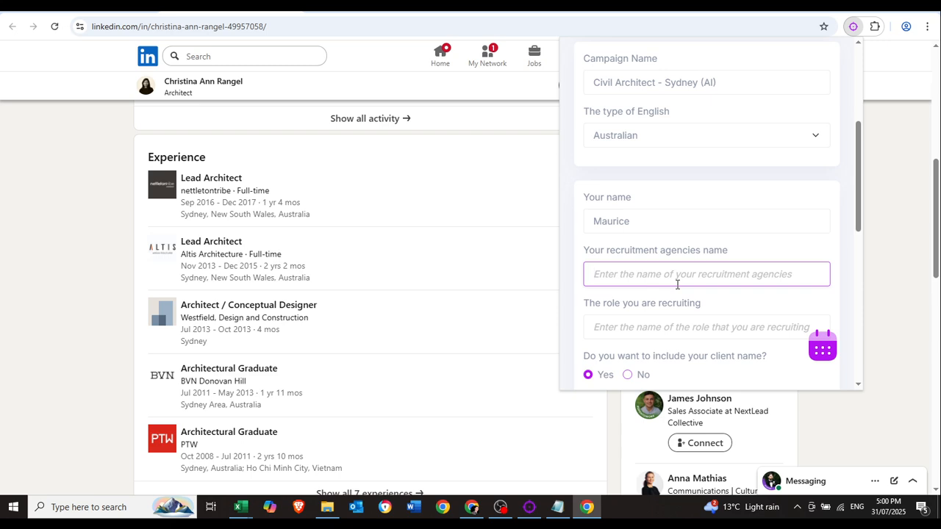
{"action": "type", "text": "Head Hunte"}
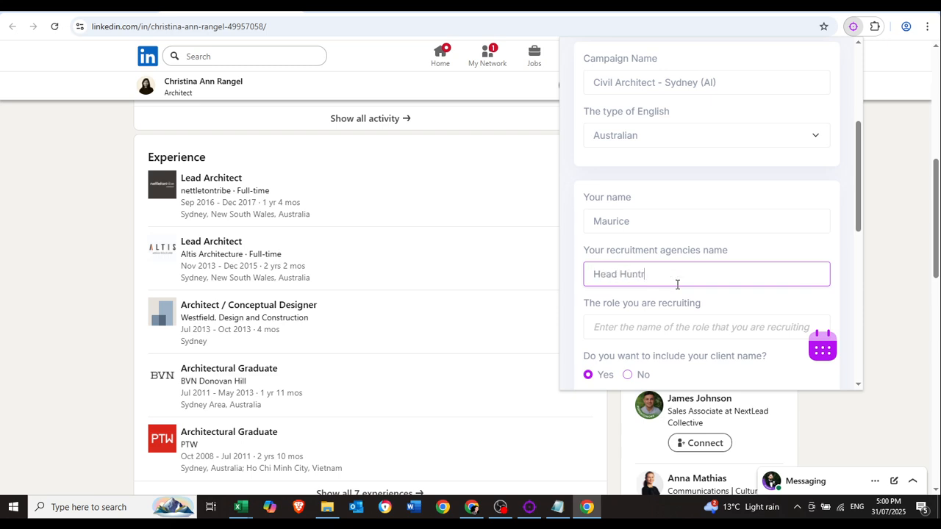
{"action": "type", "text": "rs Recruitment Firm"}
{"action": "scroll", "coordinate": [677, 285], "scroll_direction": "down", "scroll_amount": 2}
{"action": "left_click", "coordinate": [681, 211]}
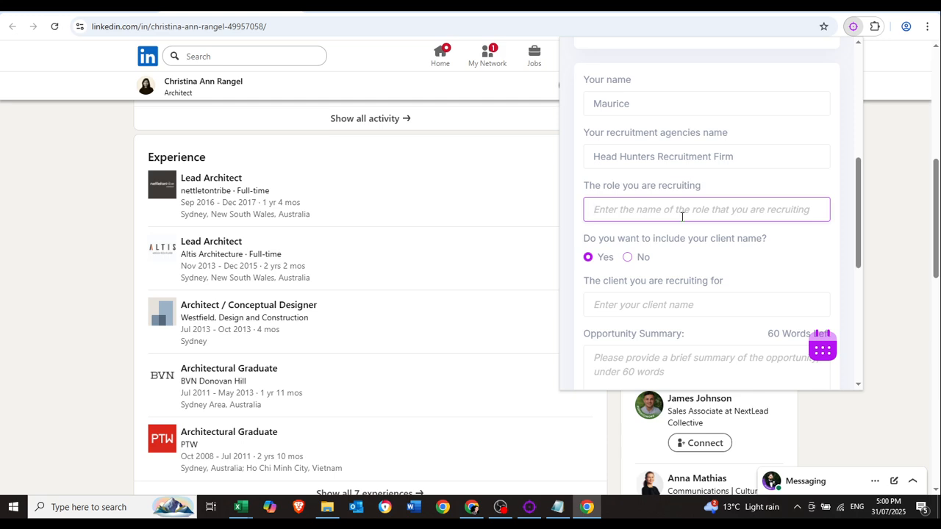
{"action": "type", "text": "Civil Architect"}
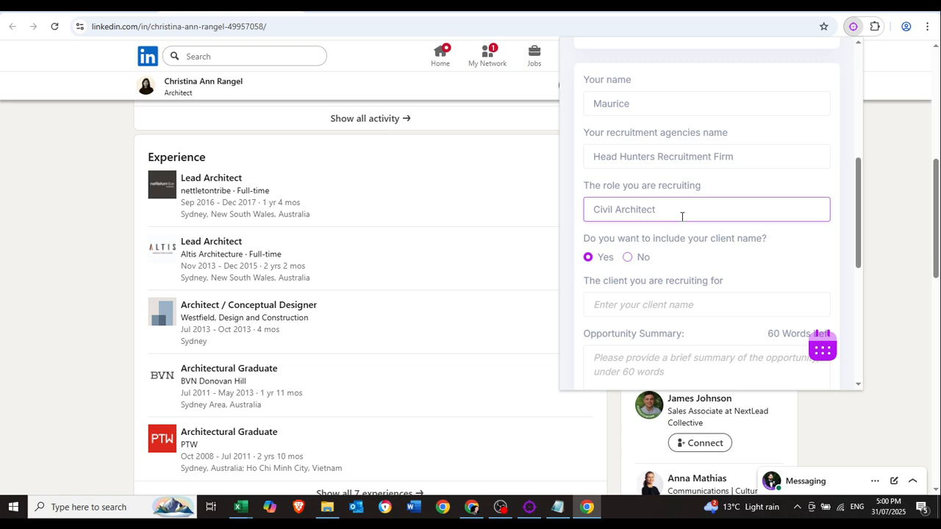
{"action": "scroll", "coordinate": [681, 217], "scroll_direction": "down", "scroll_amount": 1}
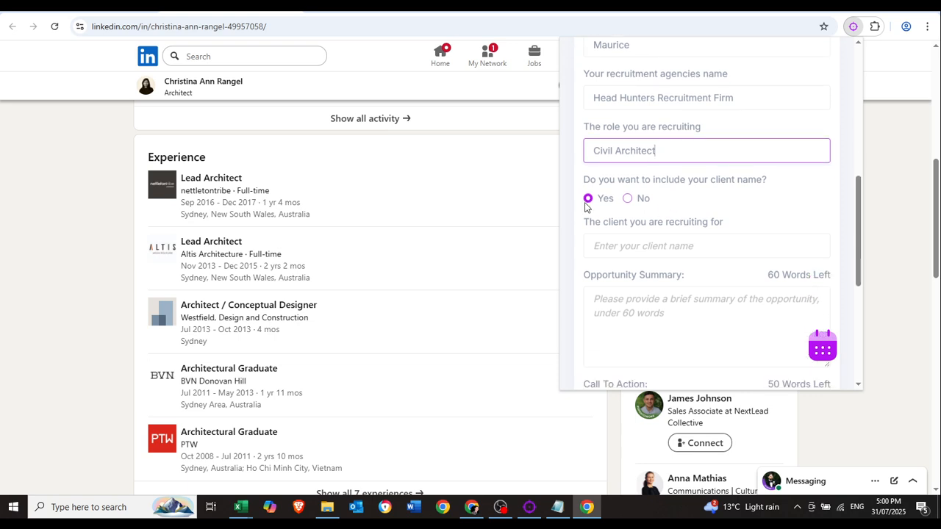
{"action": "scroll", "coordinate": [654, 206], "scroll_direction": "down", "scroll_amount": 1}
{"action": "left_click", "coordinate": [627, 140]}
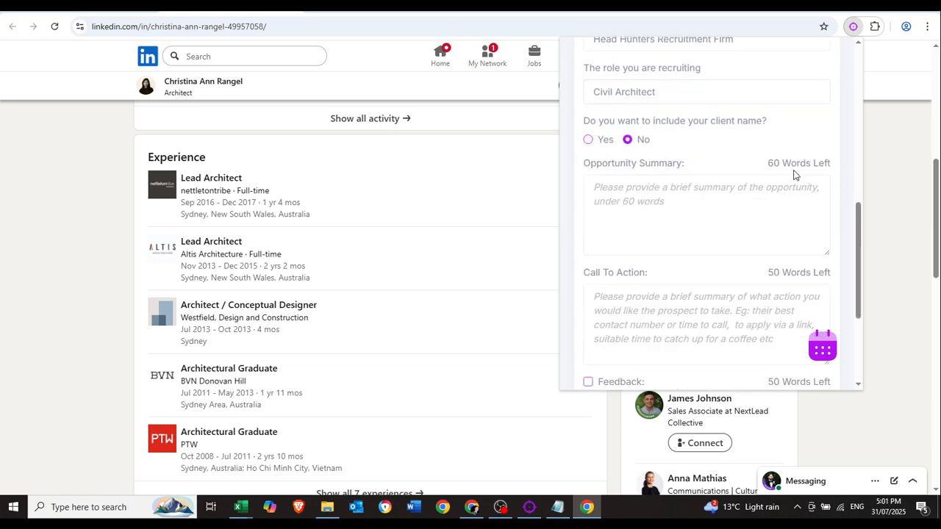
{"action": "left_click", "coordinate": [687, 187]}
Copy the two role-description paragraphs from the notes into the Opportunity Summary as one paragraph.
{"action": "left_click", "coordinate": [557, 506]}
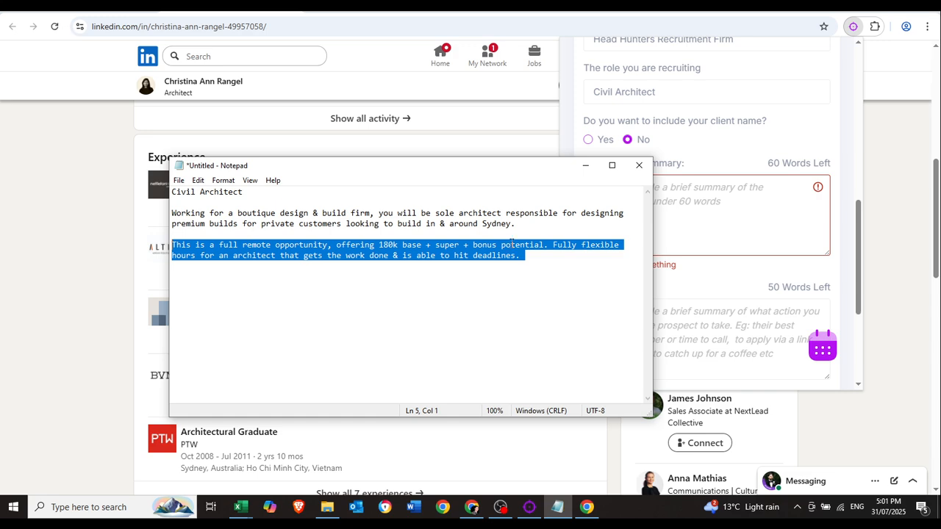
{"action": "left_click", "coordinate": [559, 255]}
{"action": "left_click_drag", "start_coordinate": [559, 255], "coordinate": [172, 213]}
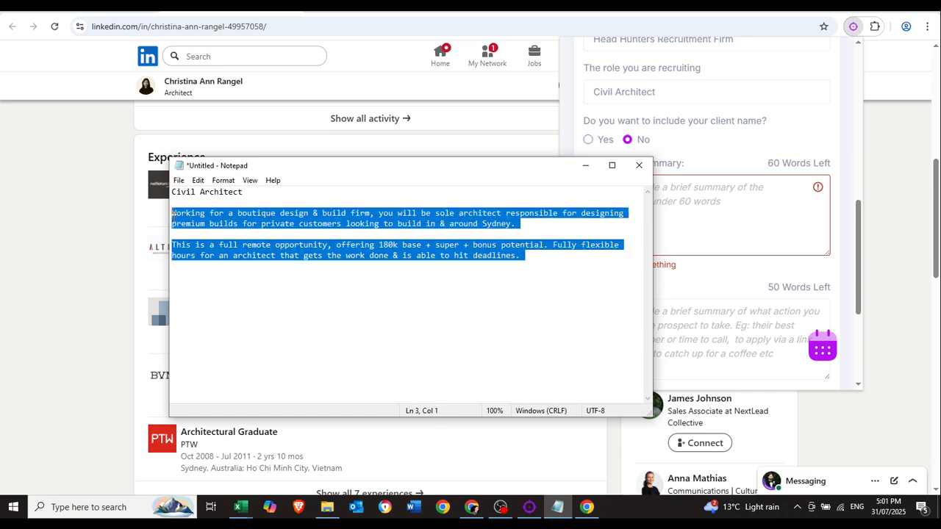
{"action": "left_click", "coordinate": [725, 200]}
{"action": "key", "text": "ctrl+v"}
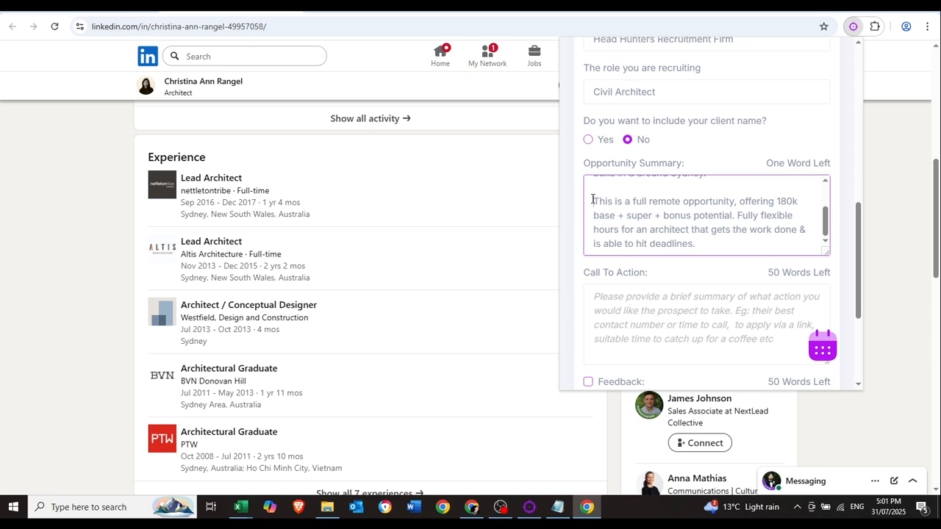
{"action": "key", "text": "BackSpace"}
{"action": "key", "text": "BackSpace"}
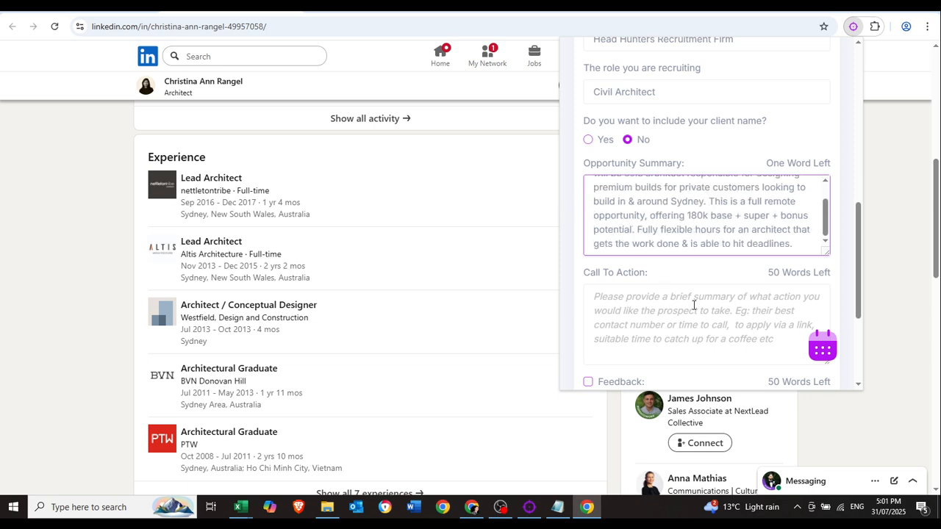
Check the pasted summary pitching the remote Sydney architect role at 180k base plus super.
{"action": "left_click", "coordinate": [721, 215]}
{"action": "scroll", "coordinate": [735, 213], "scroll_direction": "down", "scroll_amount": 2}
{"action": "scroll", "coordinate": [735, 213], "scroll_direction": "up", "scroll_amount": 2}
{"action": "scroll", "coordinate": [773, 214], "scroll_direction": "up", "scroll_amount": 2}
{"action": "left_click", "coordinate": [772, 214]}
{"action": "scroll", "coordinate": [772, 214], "scroll_direction": "down", "scroll_amount": 1}
{"action": "scroll", "coordinate": [772, 214], "scroll_direction": "down", "scroll_amount": 1}
{"action": "scroll", "coordinate": [756, 213], "scroll_direction": "up", "scroll_amount": 2}
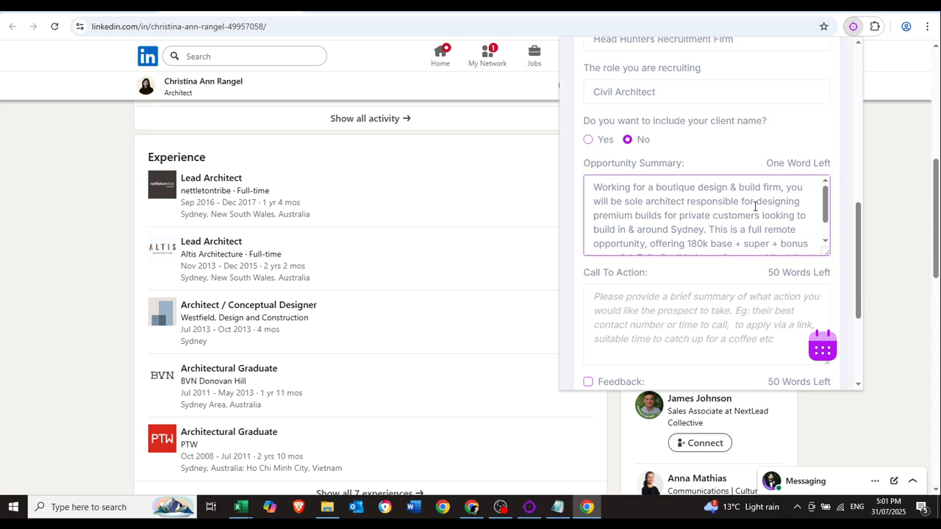
{"action": "left_click", "coordinate": [669, 325]}
Enter the Call To Action text and correct 'avilability' to 'availability'.
{"action": "scroll", "coordinate": [672, 319], "scroll_direction": "down", "scroll_amount": 2}
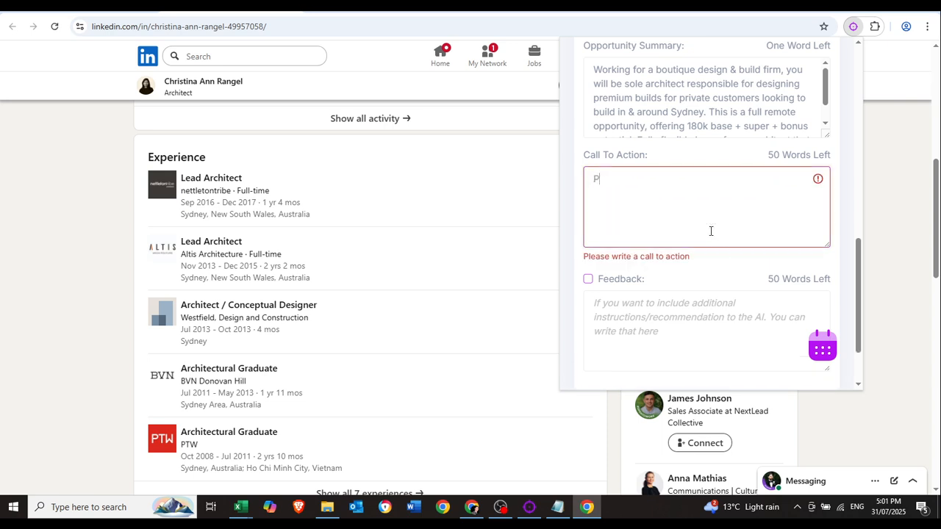
{"action": "type", "text": "Please provide your "}
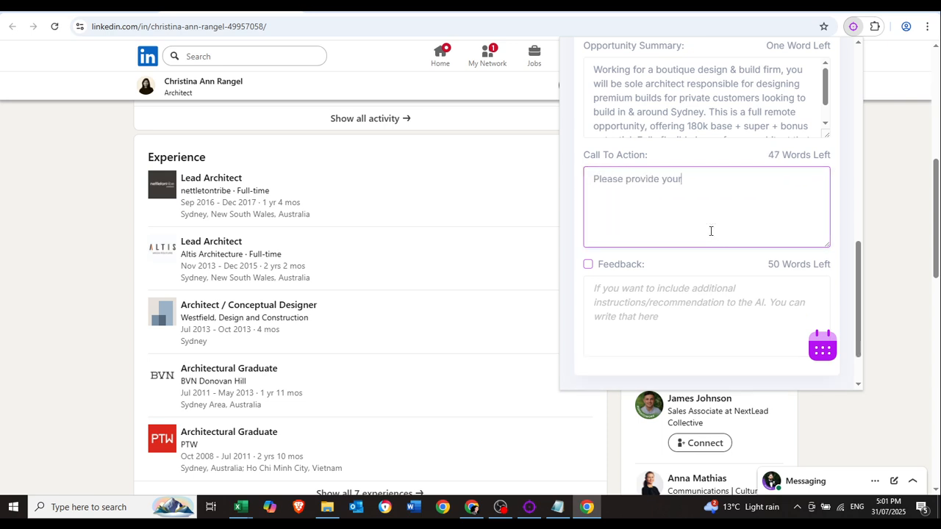
{"action": "type", "text": "best avilability fora confiden"}
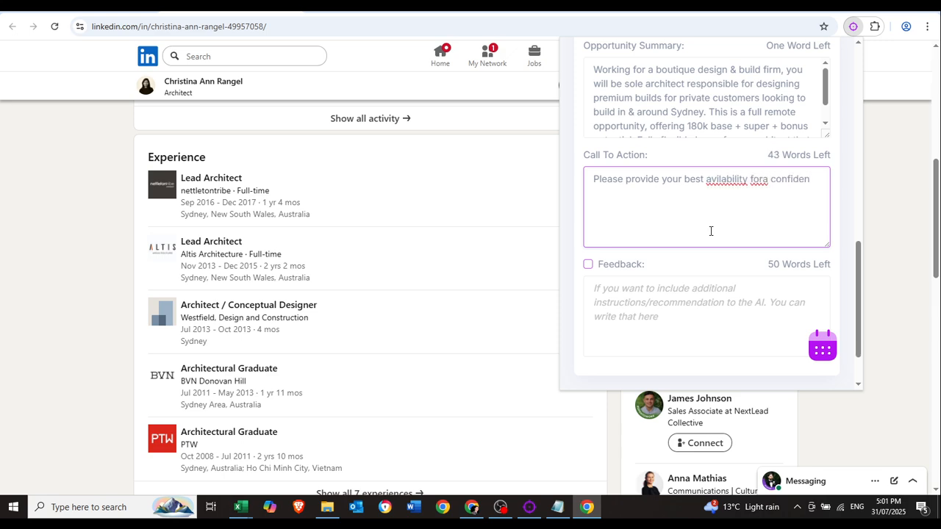
{"action": "type", "text": "tial phone chat."}
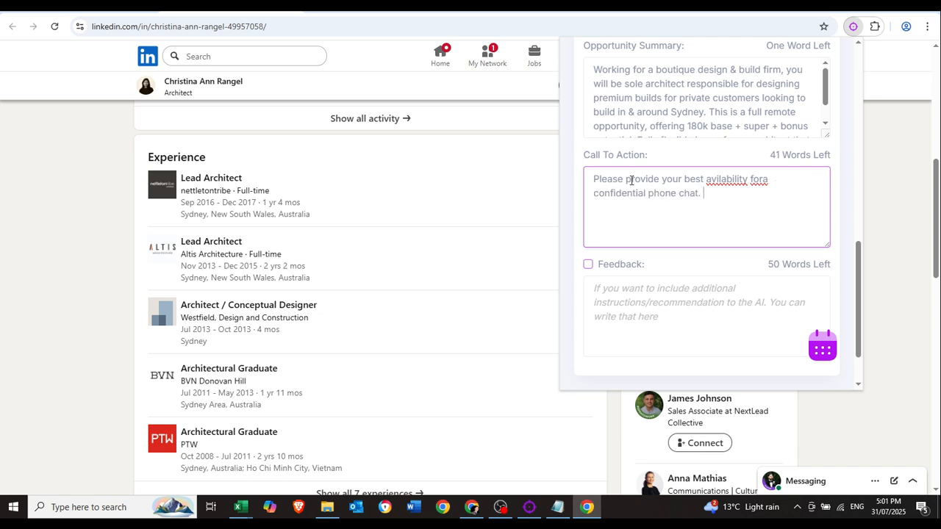
{"action": "left_click_drag", "start_coordinate": [626, 180], "coordinate": [647, 194]}
{"action": "left_click", "coordinate": [709, 202]}
{"action": "left_click", "coordinate": [636, 193]}
{"action": "right_click", "coordinate": [726, 178]}
{"action": "left_click", "coordinate": [748, 192]}
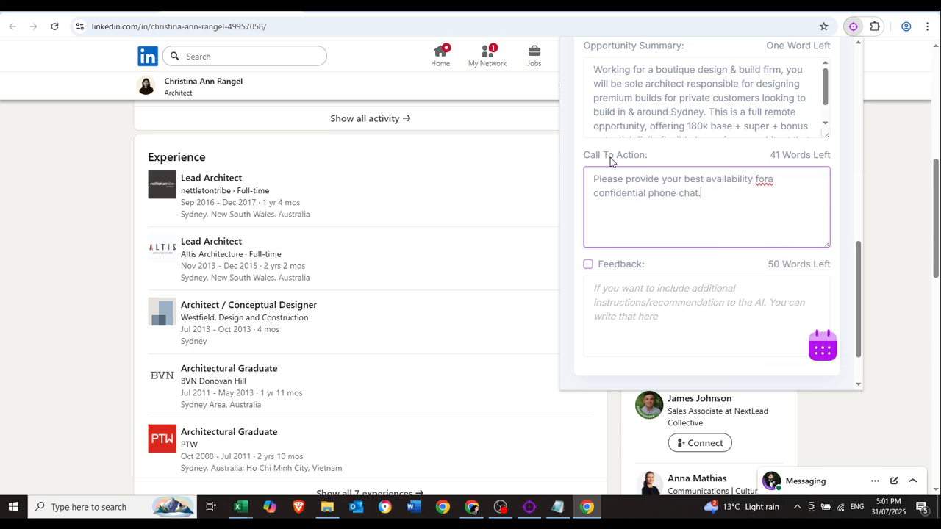
Reword it to 'Please get the prospect to provide their best availability for a confidential phone chat.'.
{"action": "left_click", "coordinate": [682, 194]}
{"action": "left_click", "coordinate": [624, 180]}
{"action": "type", "text": "get the prospect to"}
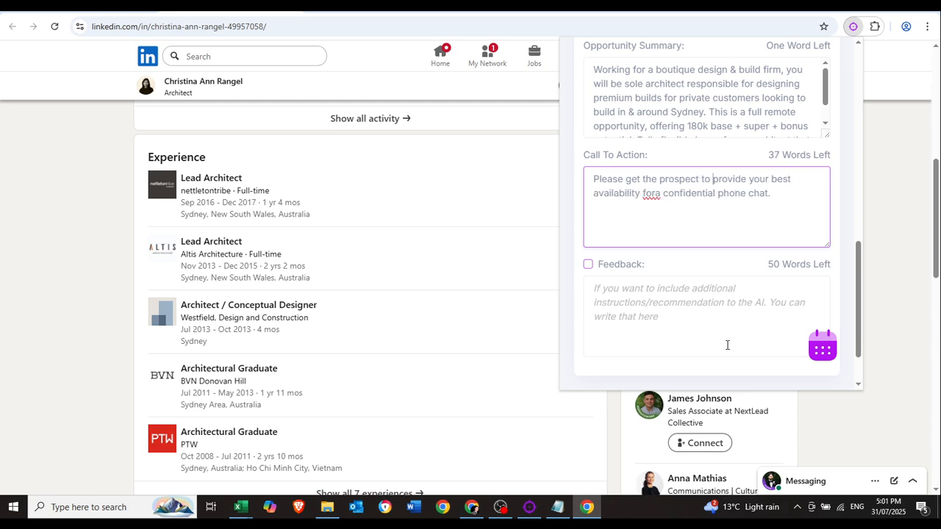
{"action": "key", "text": "Delete"}
{"action": "key", "text": "Delete"}
{"action": "key", "text": "Delete"}
{"action": "key", "text": "Delete"}
{"action": "type", "text": "their"}
{"action": "left_click", "coordinate": [656, 193]}
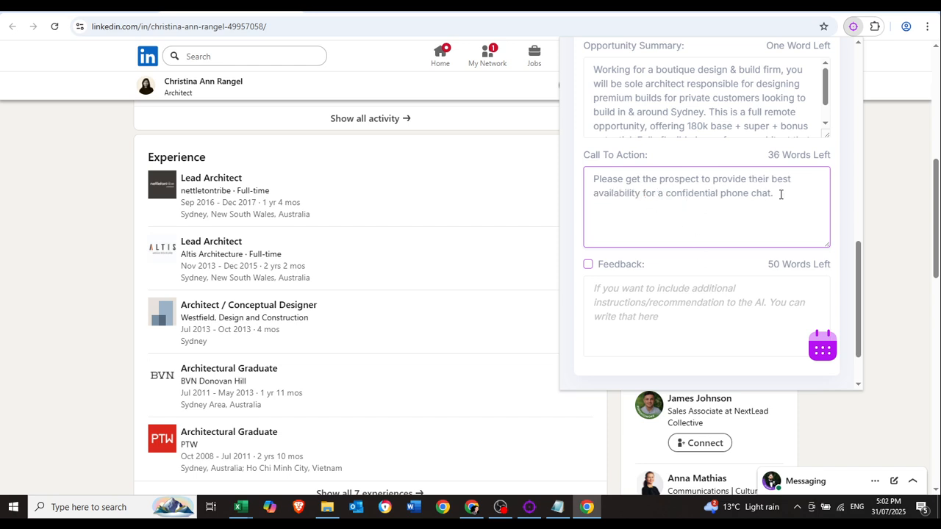
{"action": "left_click_drag", "start_coordinate": [780, 194], "coordinate": [647, 163]}
{"action": "left_click", "coordinate": [659, 180]}
{"action": "scroll", "coordinate": [740, 225], "scroll_direction": "down", "scroll_amount": 1}
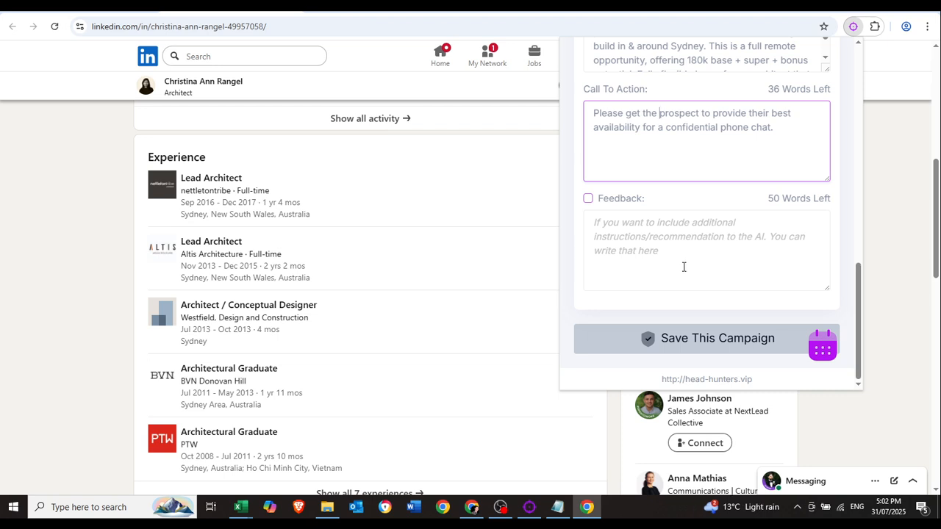
Save the campaign and keep Civil Architect - Sydney (AI) as the selected campaign.
{"action": "left_click", "coordinate": [697, 342]}
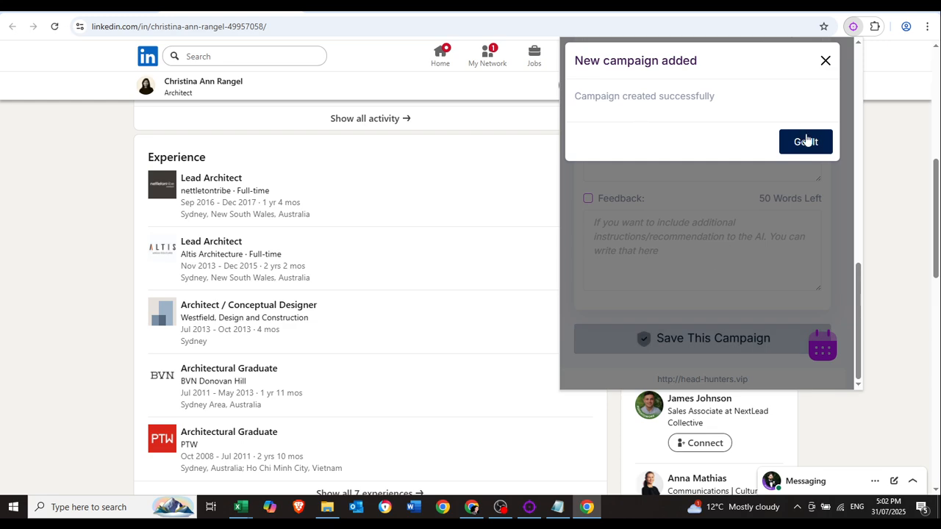
{"action": "left_click", "coordinate": [804, 140]}
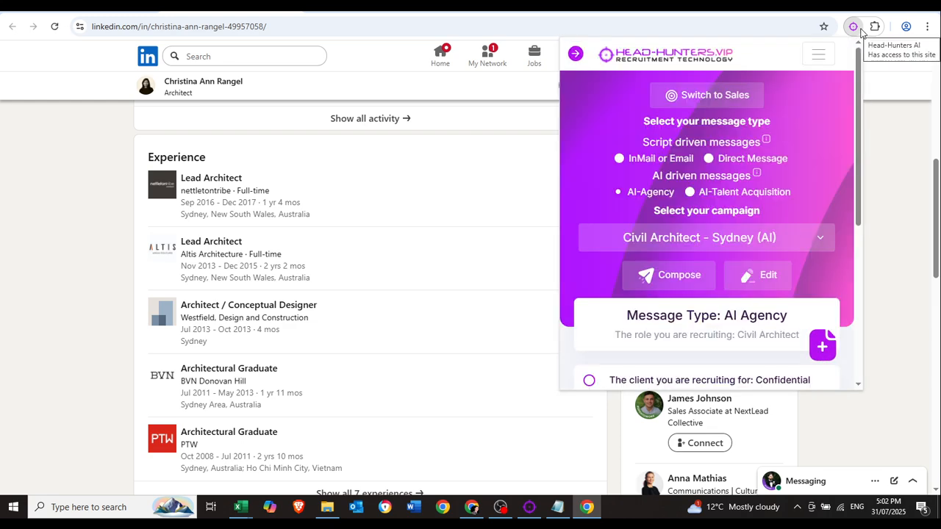
{"action": "left_click", "coordinate": [788, 247]}
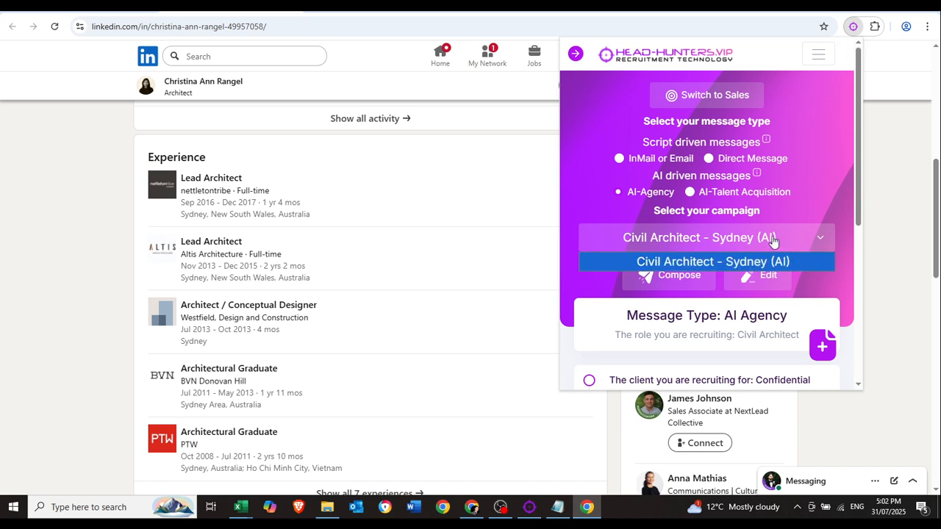
{"action": "left_click", "coordinate": [772, 241]}
{"action": "left_click", "coordinate": [683, 248]}
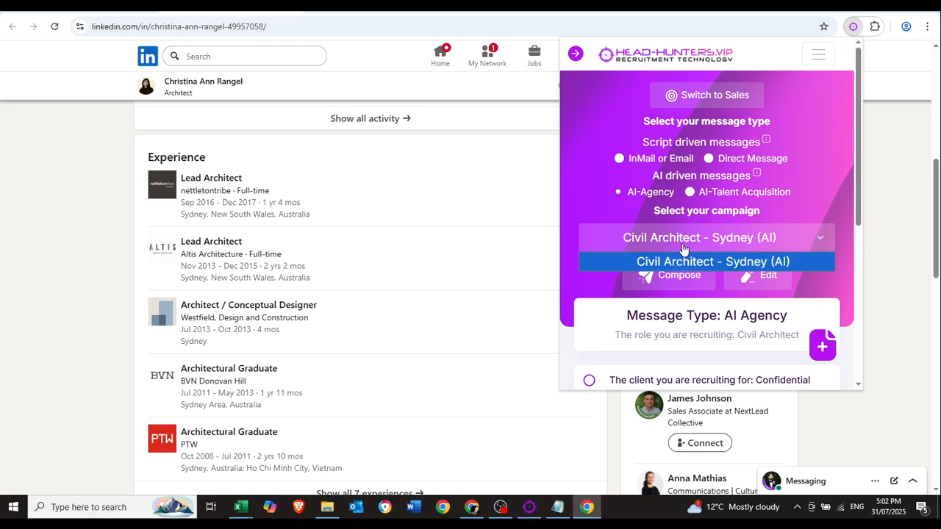
{"action": "left_click", "coordinate": [732, 263]}
Reopen the extension panel and generate a message for Christina from that campaign.
{"action": "left_click", "coordinate": [899, 146]}
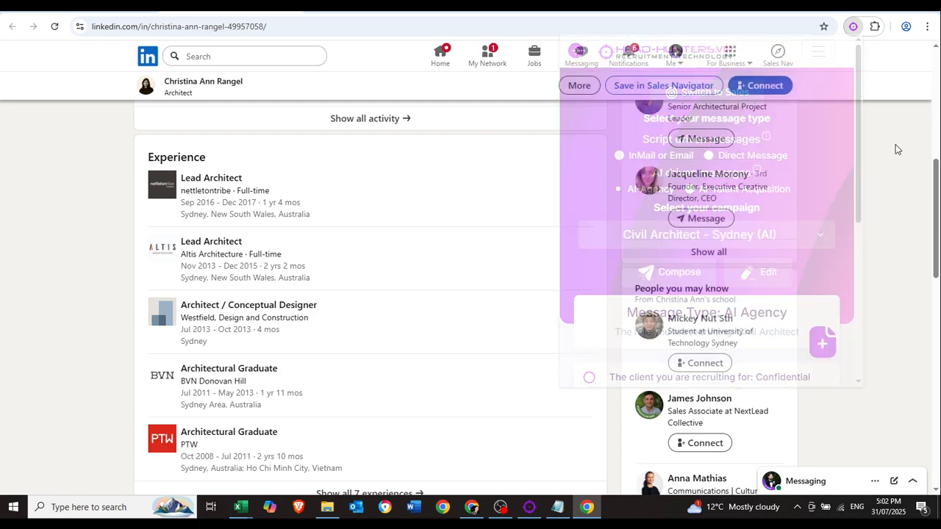
{"action": "scroll", "coordinate": [783, 149], "scroll_direction": "up", "scroll_amount": 6}
{"action": "left_click", "coordinate": [854, 28]}
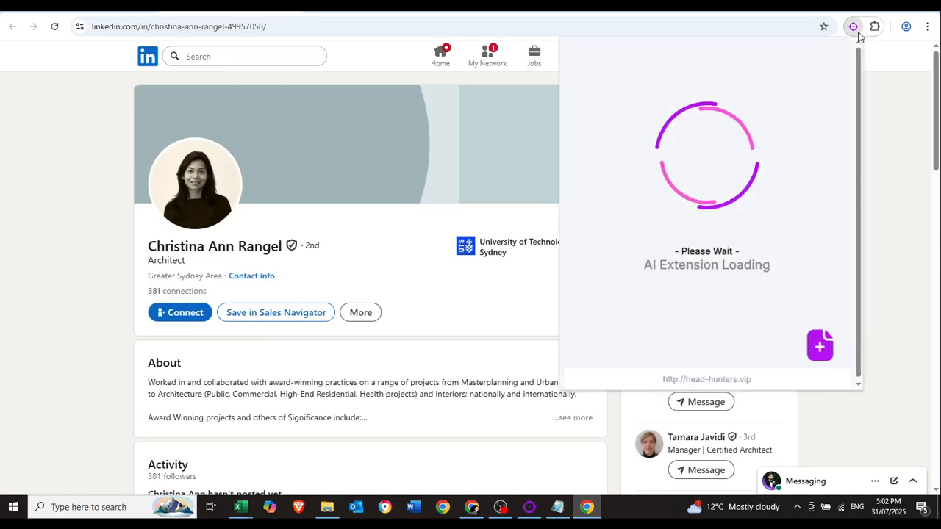
{"action": "left_click", "coordinate": [692, 278]}
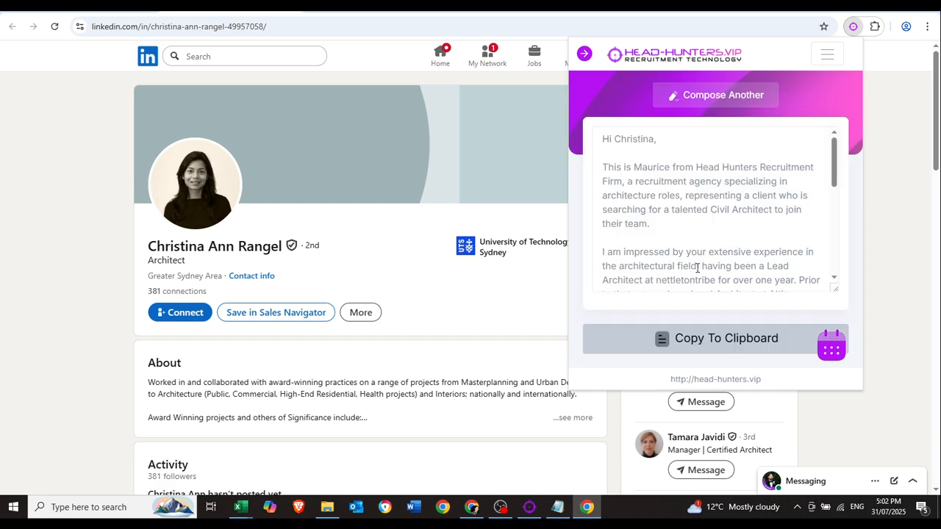
{"action": "scroll", "coordinate": [705, 210], "scroll_direction": "down", "scroll_amount": 5}
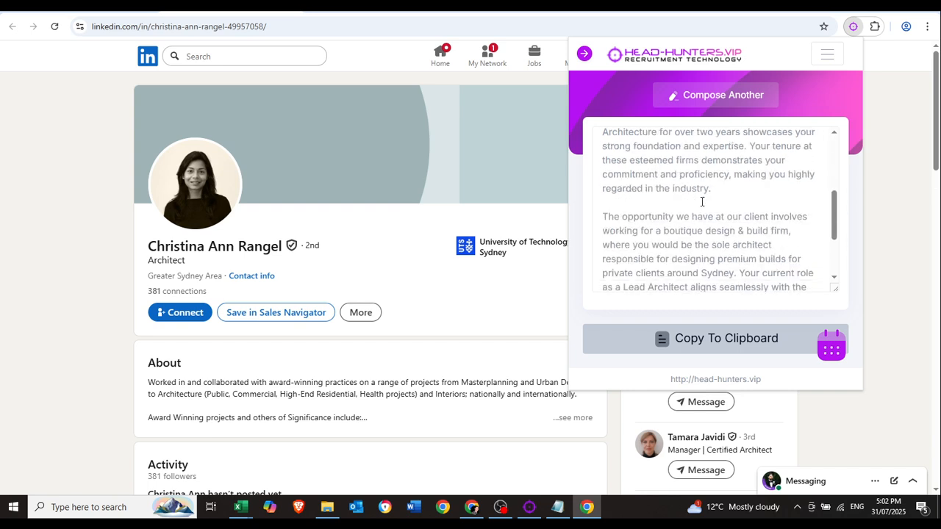
{"action": "scroll", "coordinate": [703, 199], "scroll_direction": "up", "scroll_amount": 5}
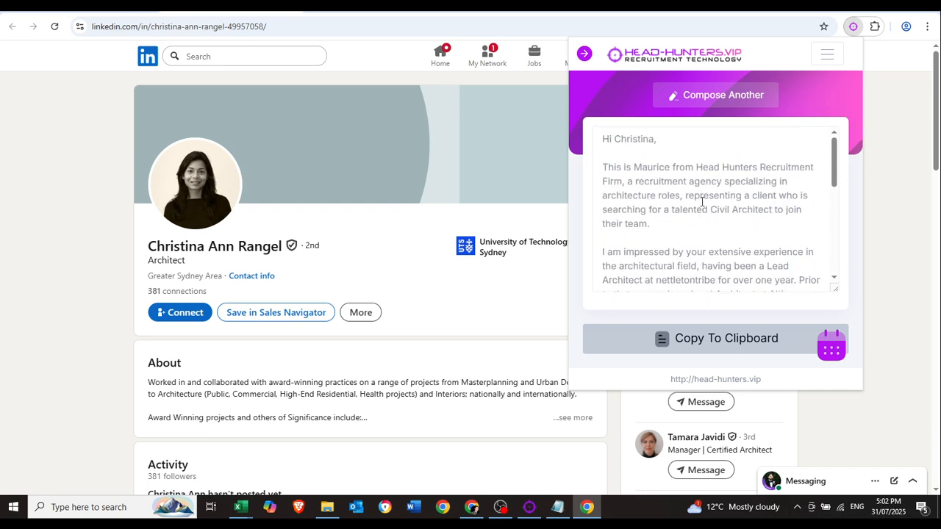
Review the message's opening lines about the agency and the client's search.
{"action": "left_click", "coordinate": [610, 140]}
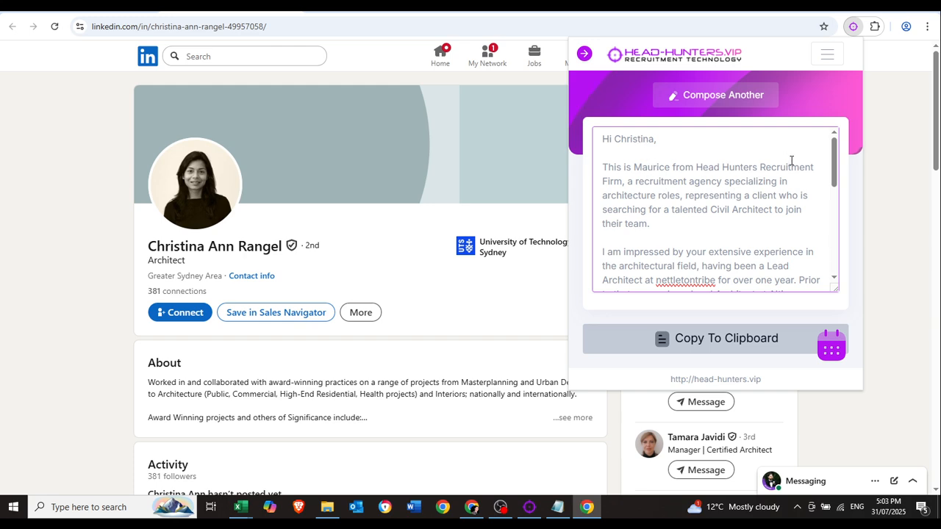
{"action": "left_click_drag", "start_coordinate": [628, 182], "coordinate": [680, 195]}
{"action": "left_click", "coordinate": [681, 193]}
{"action": "left_click_drag", "start_coordinate": [686, 195], "coordinate": [721, 222]}
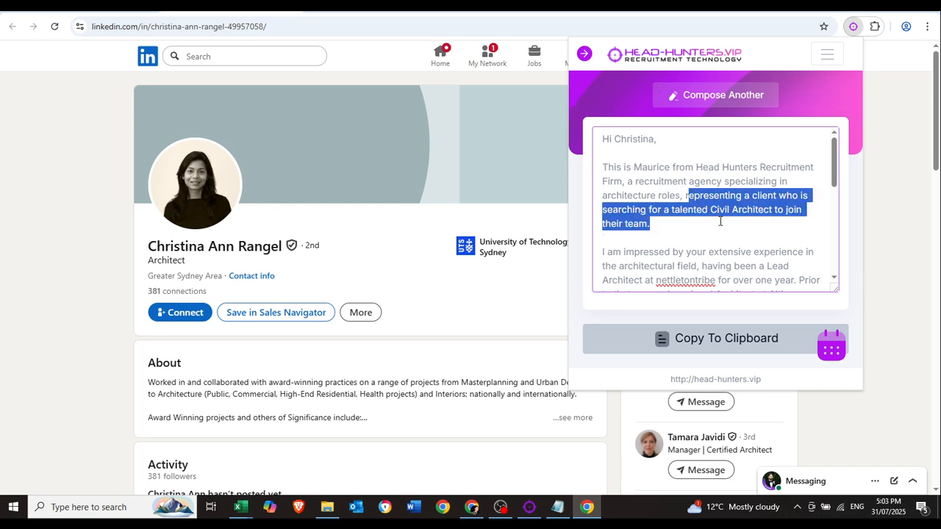
{"action": "left_click", "coordinate": [720, 222]}
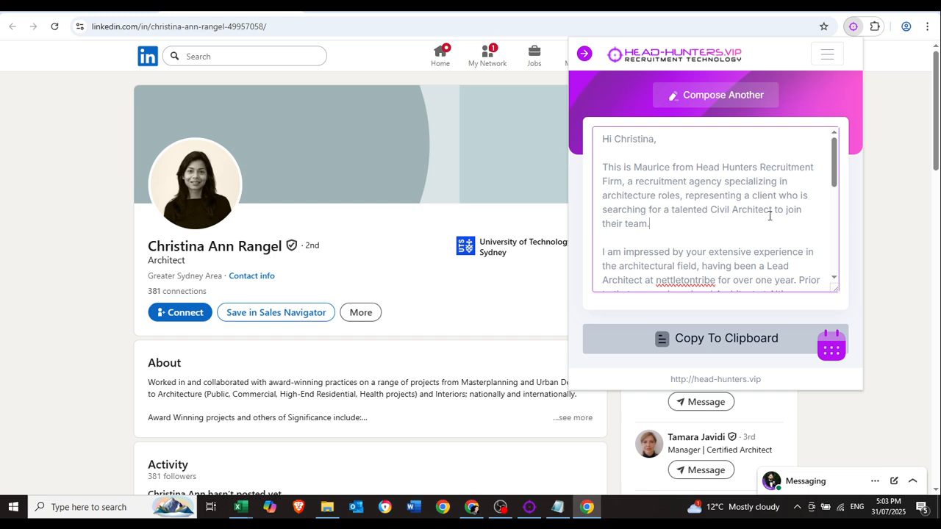
{"action": "scroll", "coordinate": [737, 224], "scroll_direction": "down", "scroll_amount": 1}
{"action": "scroll", "coordinate": [737, 224], "scroll_direction": "down", "scroll_amount": 3}
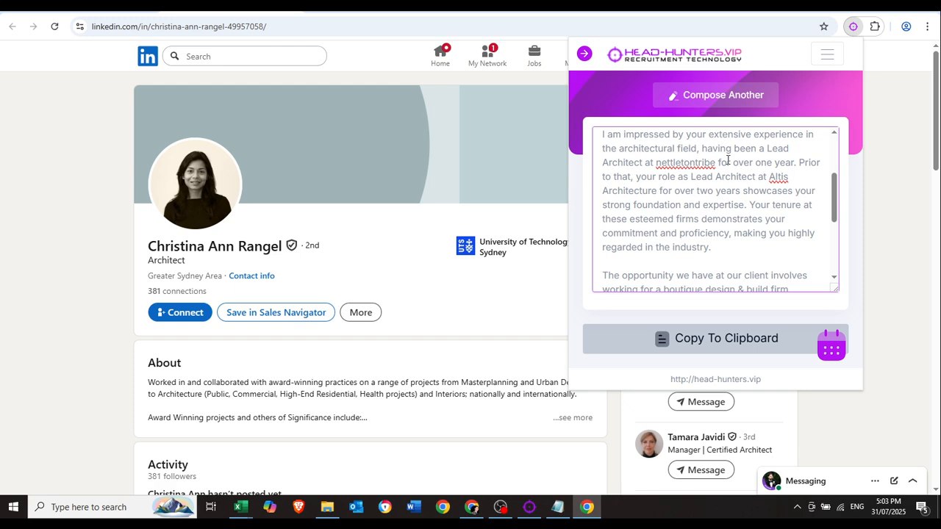
Review the lines mentioning the Altis role, her two-year tenure and esteemed firms.
{"action": "left_click_drag", "start_coordinate": [799, 162], "coordinate": [789, 177]}
{"action": "left_click", "coordinate": [673, 220]}
{"action": "left_click_drag", "start_coordinate": [660, 190], "coordinate": [733, 204]}
{"action": "left_click", "coordinate": [736, 201]}
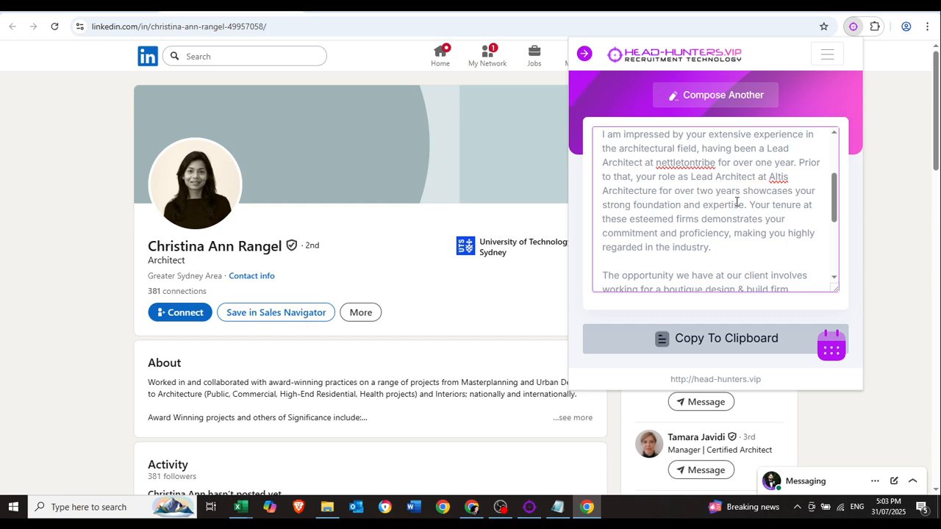
{"action": "left_click_drag", "start_coordinate": [750, 205], "coordinate": [767, 224]}
{"action": "left_click", "coordinate": [767, 223]}
{"action": "scroll", "coordinate": [702, 213], "scroll_direction": "down", "scroll_amount": 1}
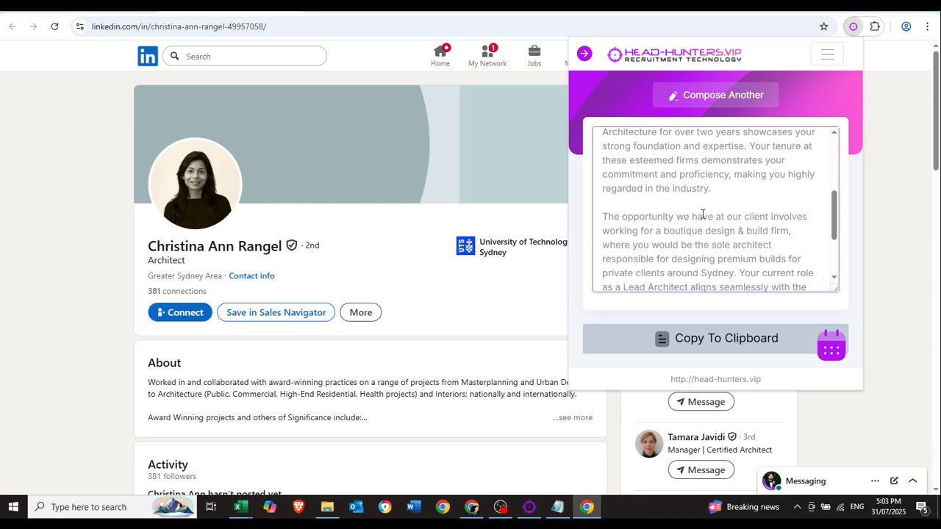
{"action": "scroll", "coordinate": [698, 216], "scroll_direction": "down", "scroll_amount": 1}
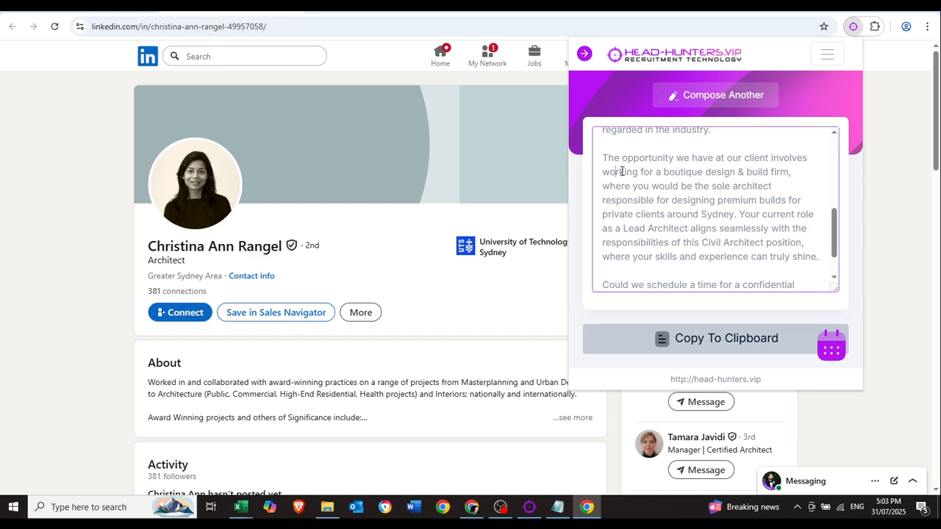
Review the opportunity paragraph's sentence about her current role.
{"action": "left_click", "coordinate": [706, 183]}
{"action": "scroll", "coordinate": [674, 225], "scroll_direction": "down", "scroll_amount": 1}
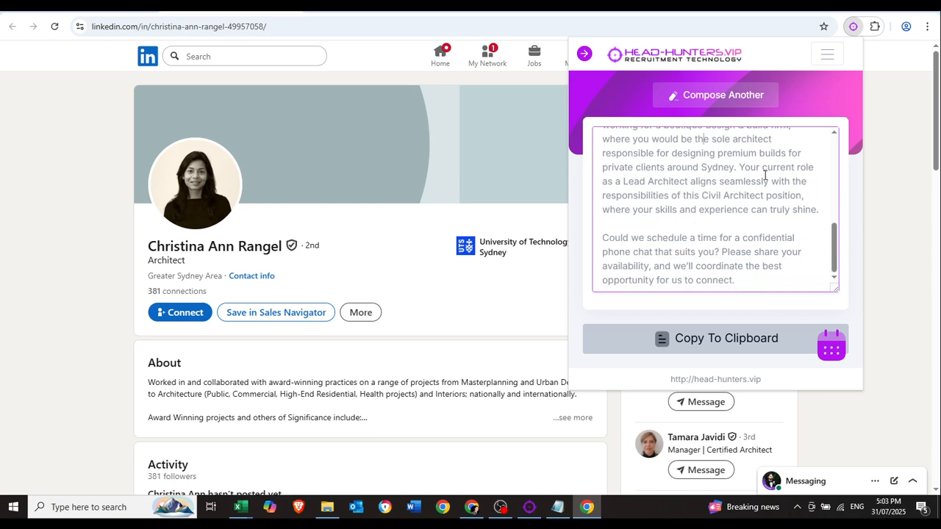
{"action": "left_click_drag", "start_coordinate": [740, 167], "coordinate": [769, 195]}
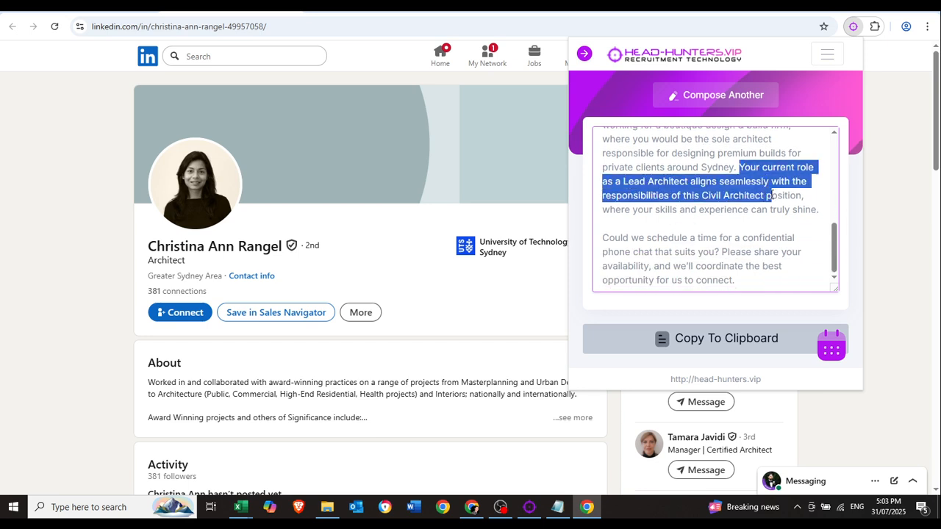
{"action": "left_click", "coordinate": [770, 196]}
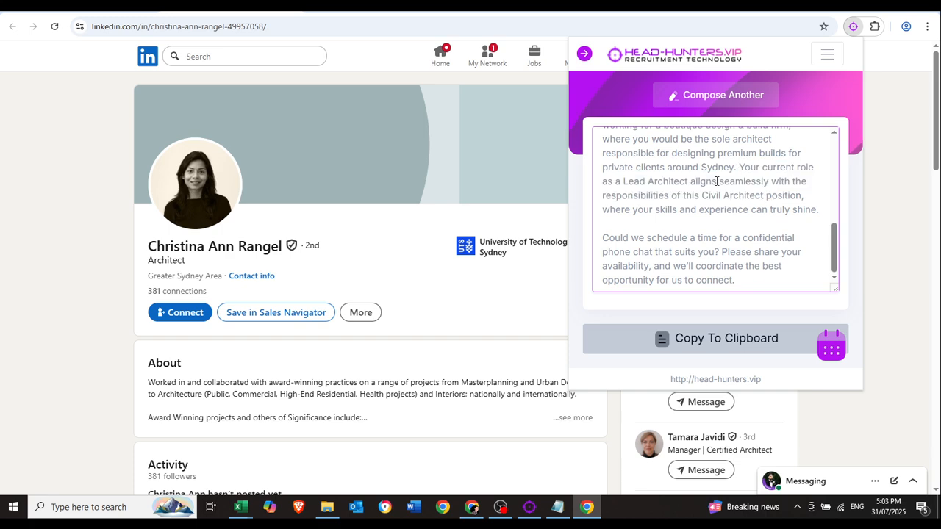
{"action": "left_click_drag", "start_coordinate": [750, 169], "coordinate": [816, 209]}
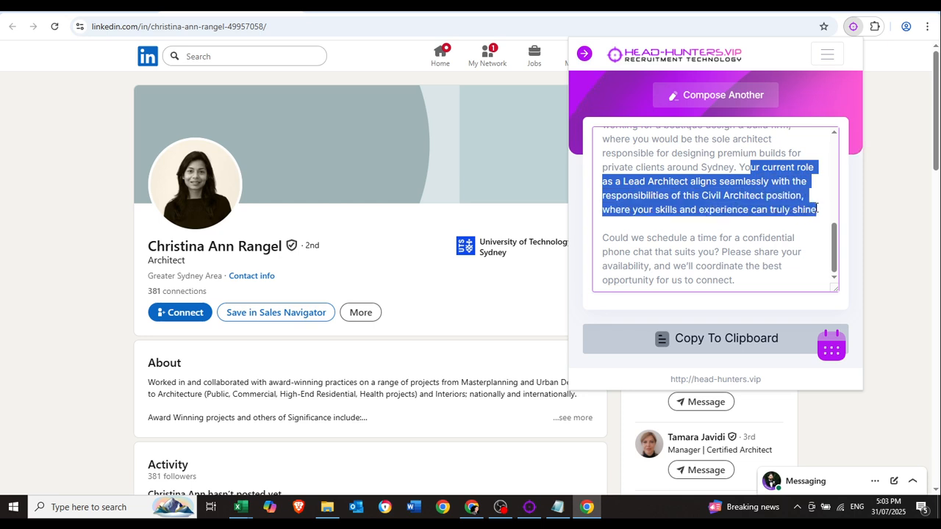
{"action": "left_click", "coordinate": [769, 152]}
{"action": "left_click_drag", "start_coordinate": [736, 166], "coordinate": [819, 207]}
{"action": "scroll", "coordinate": [755, 198], "scroll_direction": "up", "scroll_amount": 1}
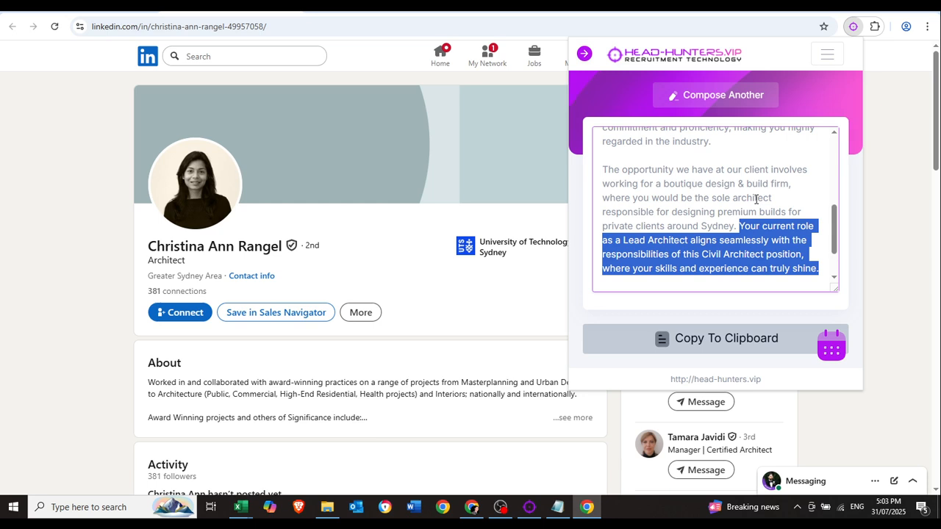
{"action": "left_click", "coordinate": [755, 199]}
Review the closing paragraph asking to schedule a confidential phone chat.
{"action": "scroll", "coordinate": [744, 200], "scroll_direction": "down", "scroll_amount": 1}
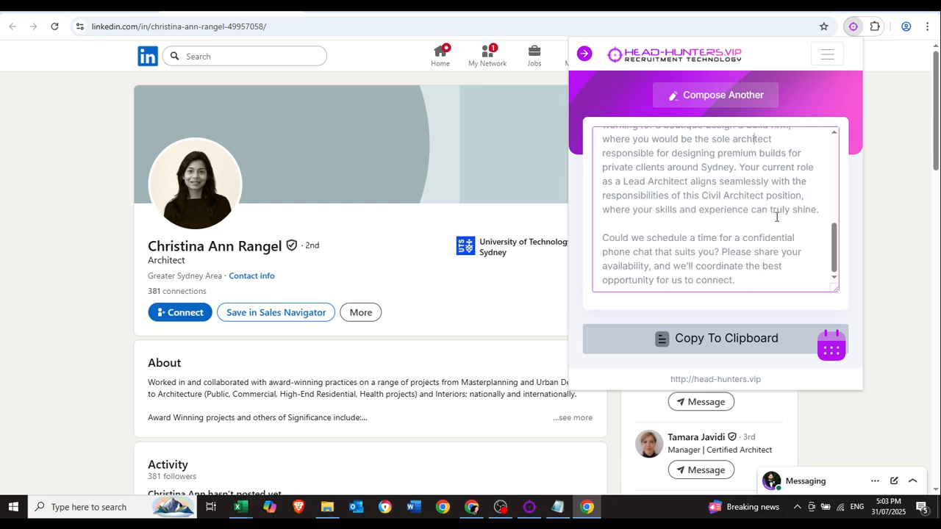
{"action": "left_click_drag", "start_coordinate": [604, 240], "coordinate": [682, 281]}
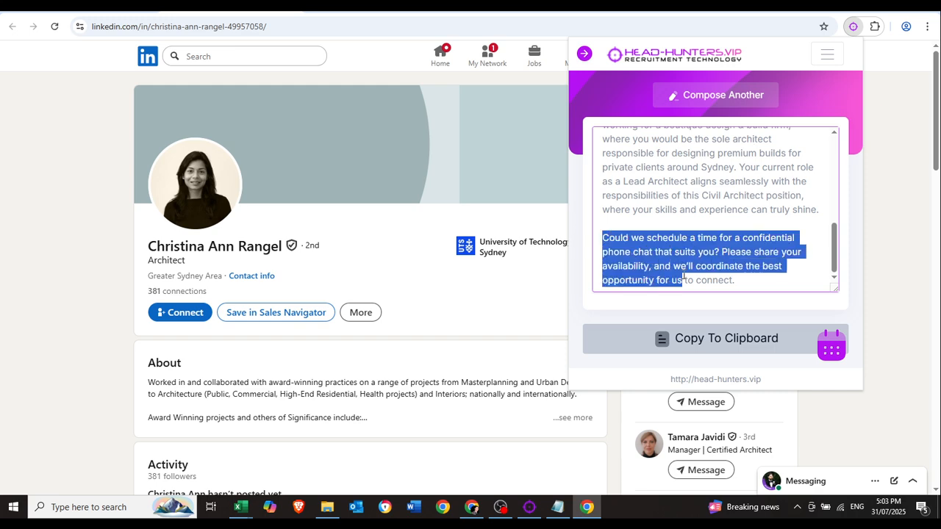
{"action": "left_click", "coordinate": [682, 281]}
{"action": "left_click_drag", "start_coordinate": [603, 238], "coordinate": [773, 277]}
{"action": "scroll", "coordinate": [742, 242], "scroll_direction": "up", "scroll_amount": 5}
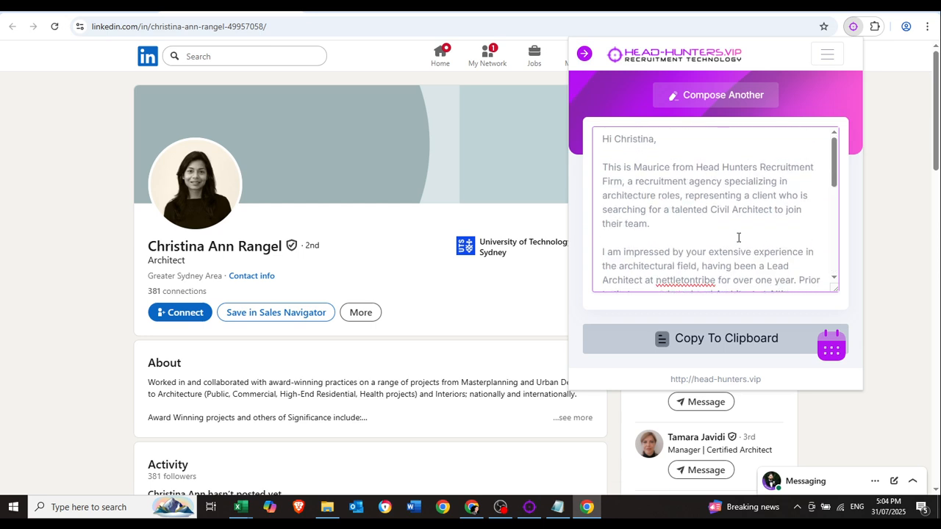
{"action": "scroll", "coordinate": [739, 238], "scroll_direction": "down", "scroll_amount": 5}
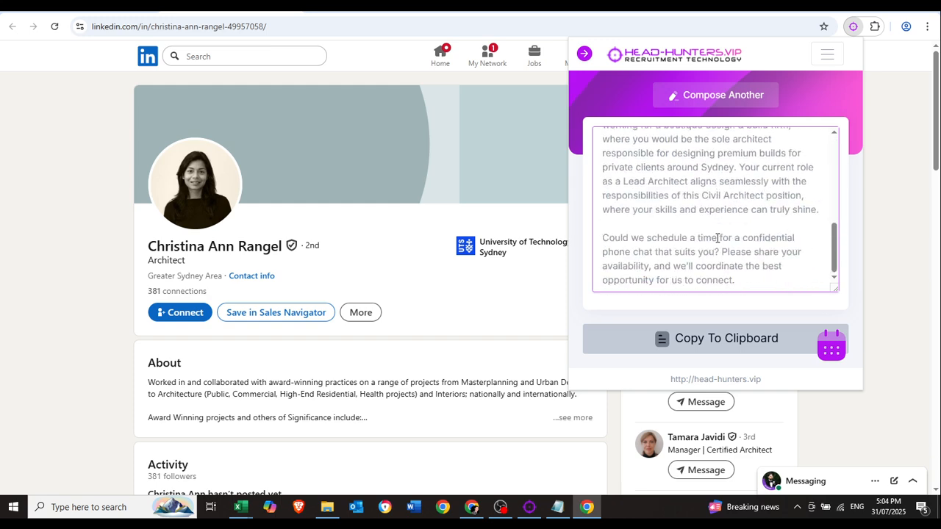
{"action": "scroll", "coordinate": [729, 205], "scroll_direction": "up", "scroll_amount": 5}
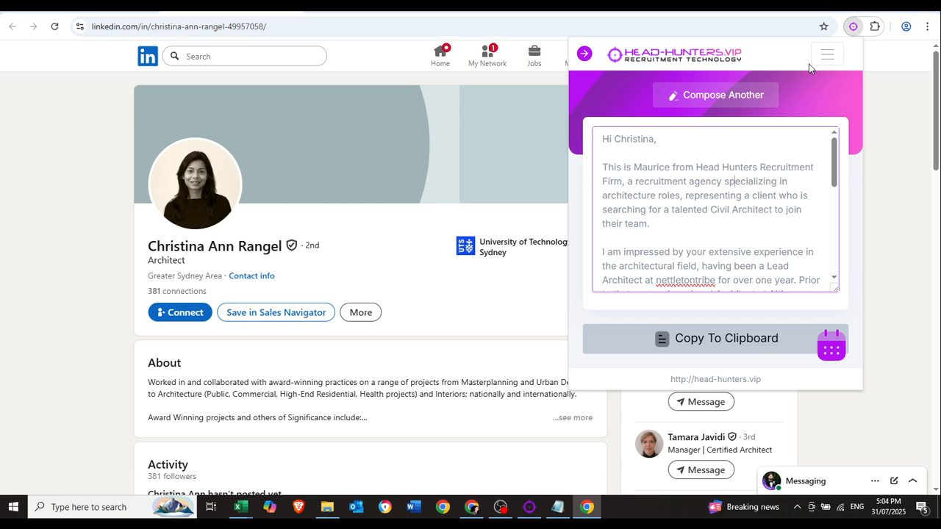
Set the message type to InMail or Email.
{"action": "left_click", "coordinate": [583, 57]}
{"action": "left_click", "coordinate": [606, 123]}
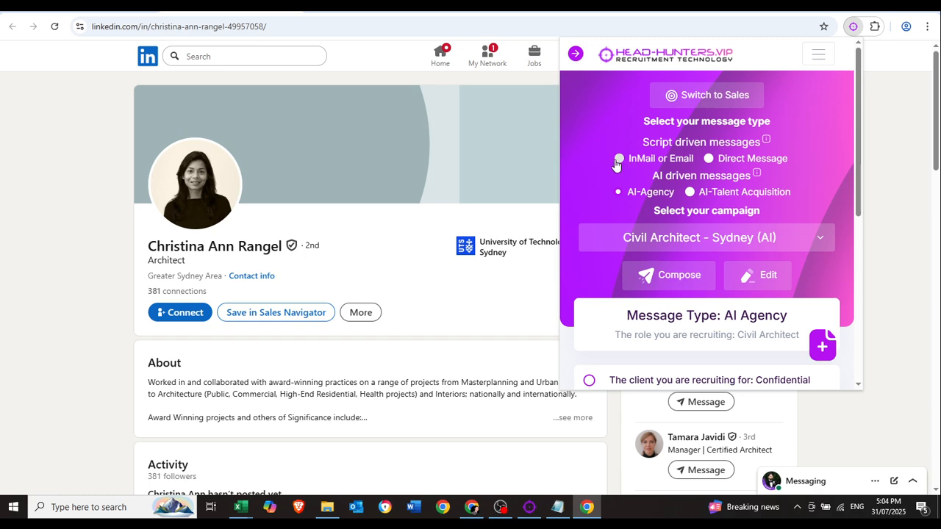
{"action": "left_click", "coordinate": [618, 158]}
Open Civil Architect - Sydney for editing, look over its Job Description and end-message fields, then close the panel.
{"action": "left_click", "coordinate": [747, 278]}
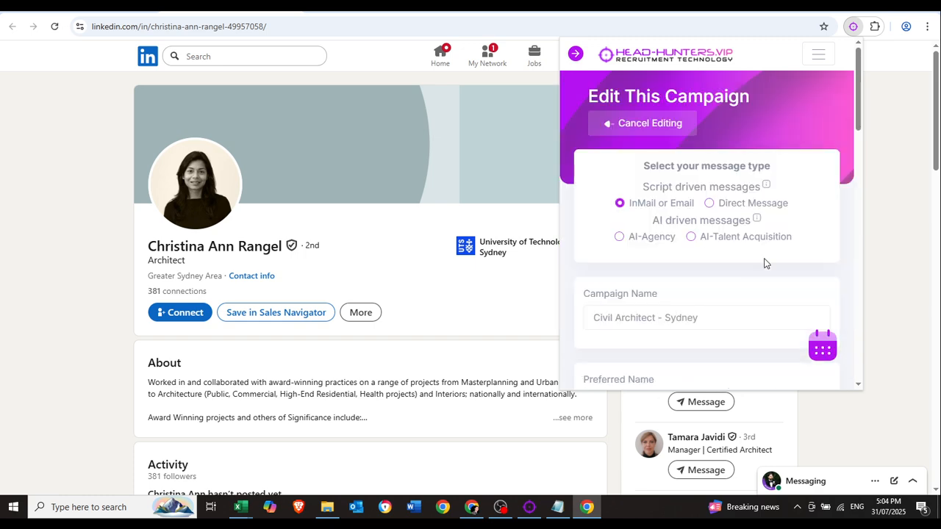
{"action": "scroll", "coordinate": [747, 228], "scroll_direction": "down", "scroll_amount": 7}
{"action": "left_click", "coordinate": [658, 119]}
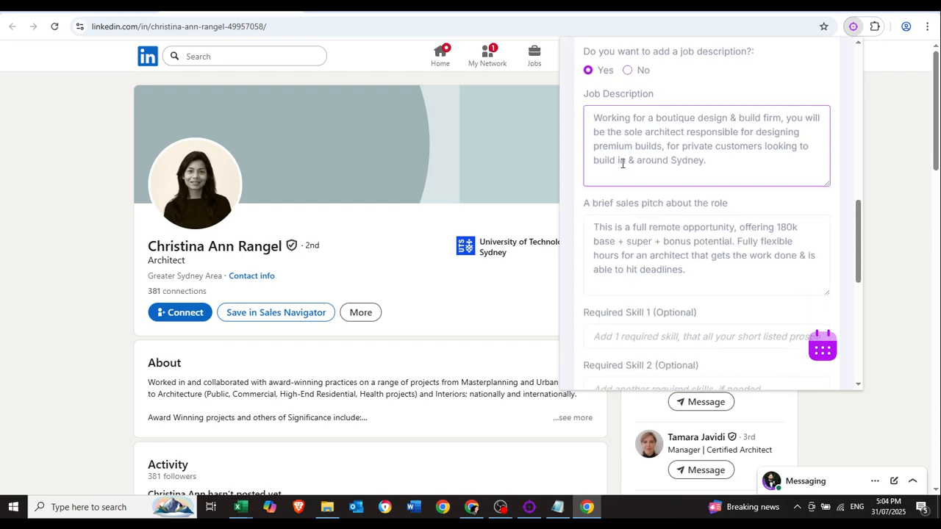
{"action": "scroll", "coordinate": [716, 246], "scroll_direction": "down", "scroll_amount": 4}
{"action": "scroll", "coordinate": [716, 246], "scroll_direction": "up", "scroll_amount": 11}
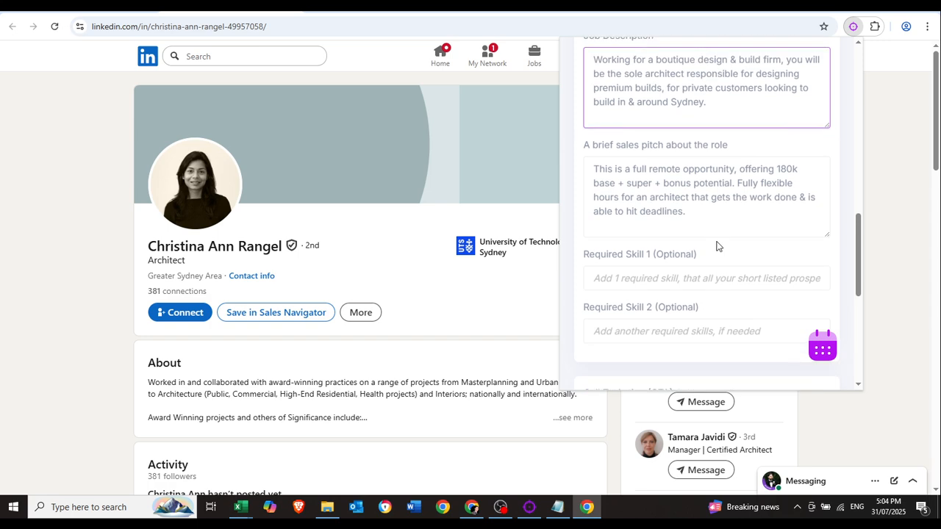
{"action": "scroll", "coordinate": [782, 298], "scroll_direction": "down", "scroll_amount": 10}
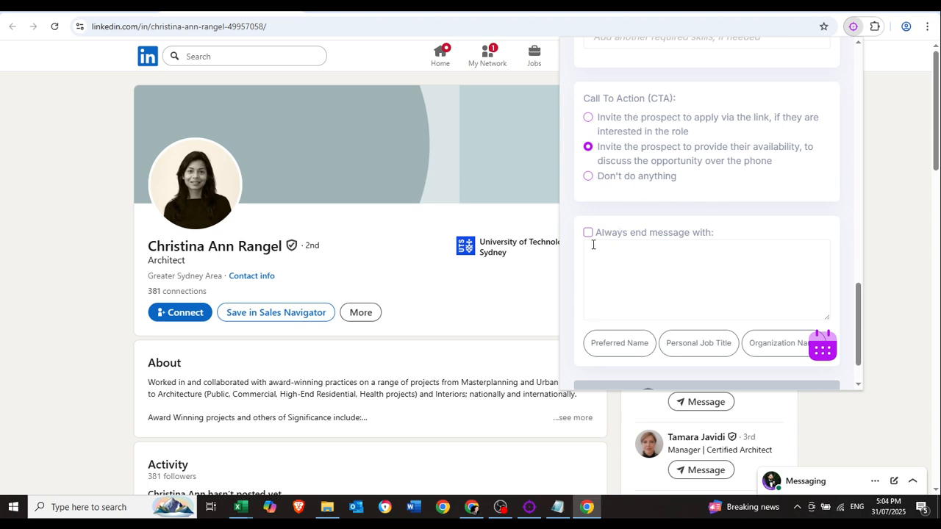
{"action": "left_click", "coordinate": [638, 273]}
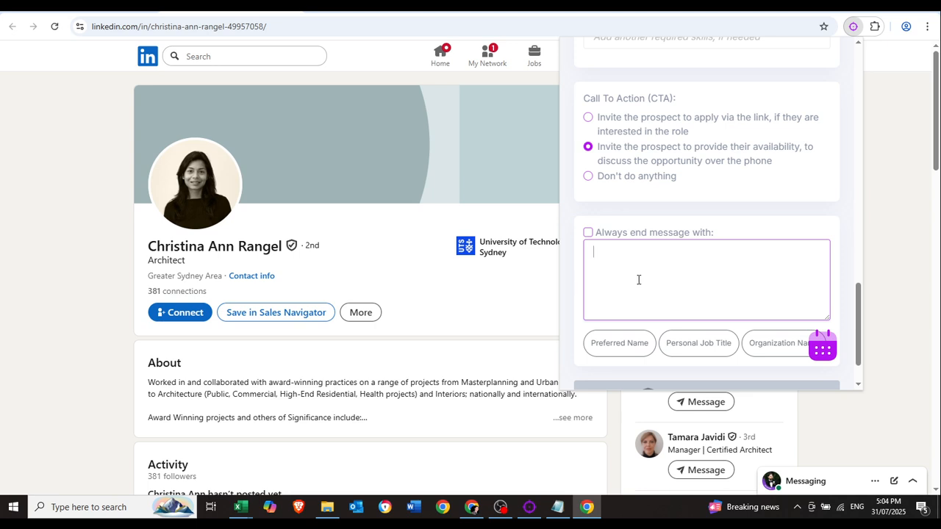
{"action": "left_click", "coordinate": [854, 29]}
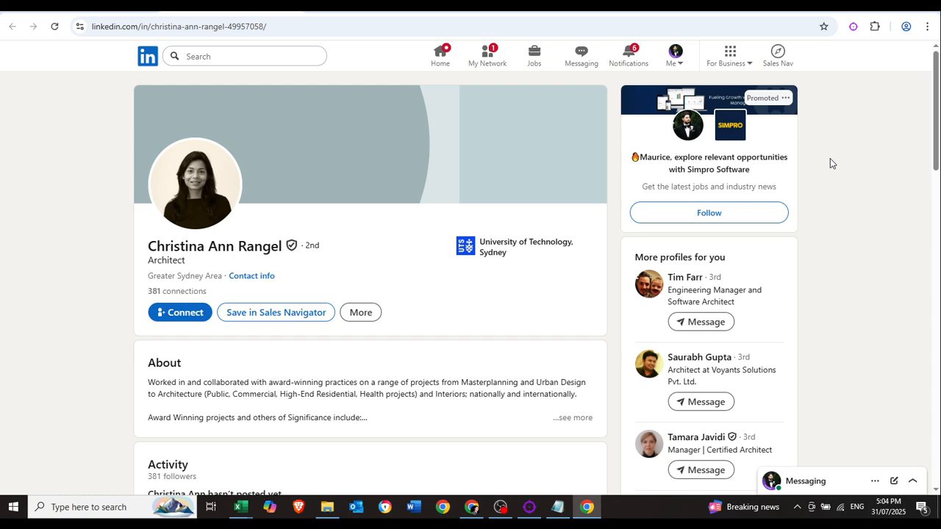
Reopen the extension panel, then bring forward the Head-Hunters.VIP desktop app's Automation tab.
{"action": "left_click", "coordinate": [854, 28]}
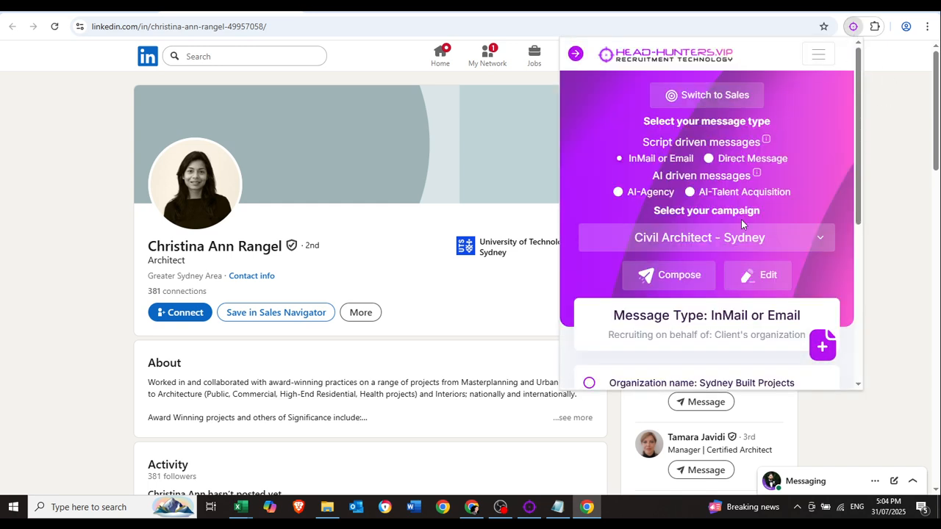
{"action": "left_click", "coordinate": [529, 507]}
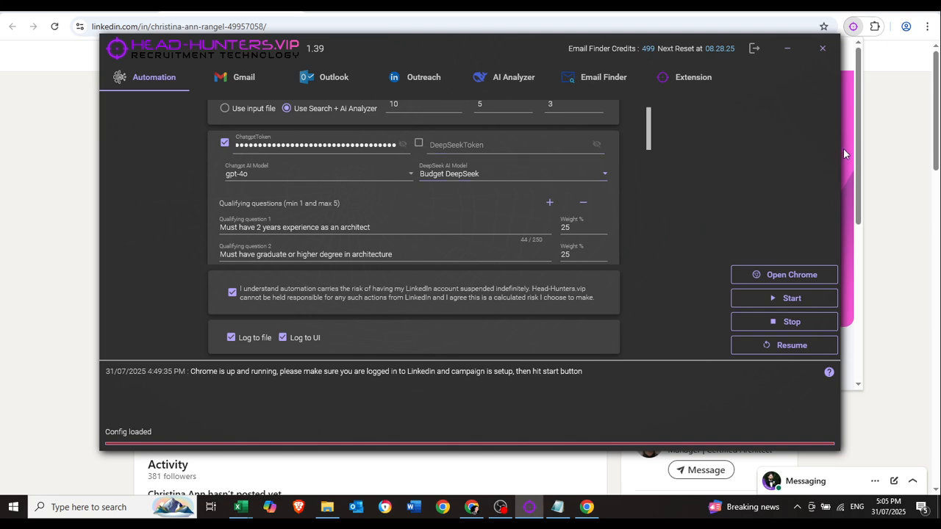
Back in Chrome, reopen the extension on the InMail campaign, check its History, and switch to Sales.
{"action": "left_click", "coordinate": [854, 30]}
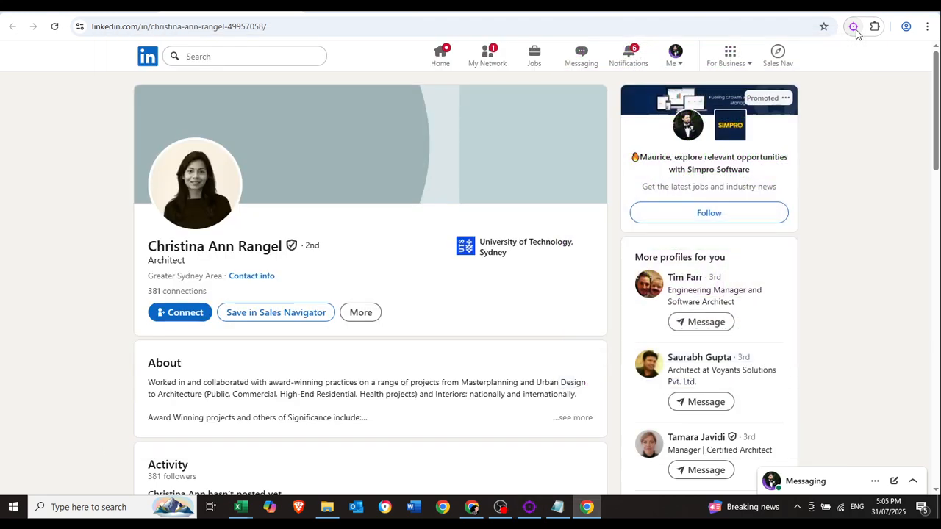
{"action": "left_click", "coordinate": [855, 30]}
{"action": "scroll", "coordinate": [788, 218], "scroll_direction": "down", "scroll_amount": 3}
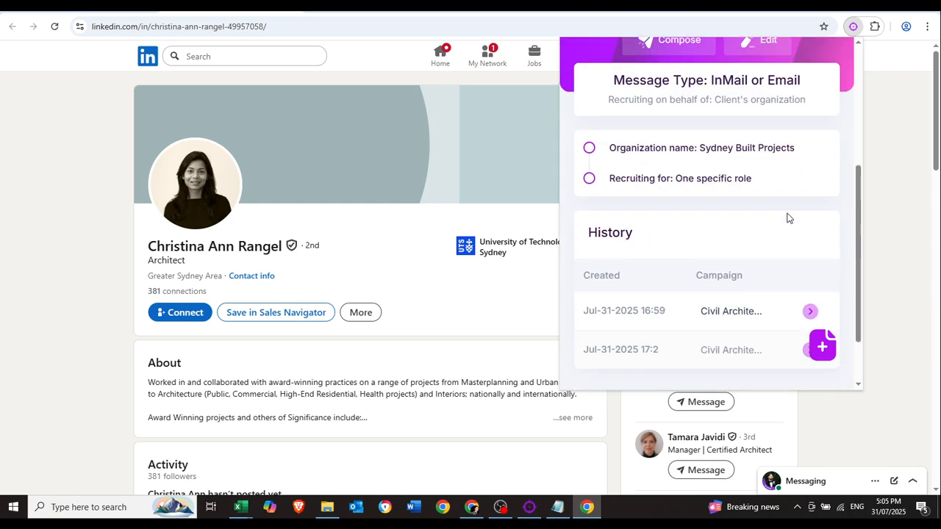
{"action": "scroll", "coordinate": [788, 218], "scroll_direction": "up", "scroll_amount": 3}
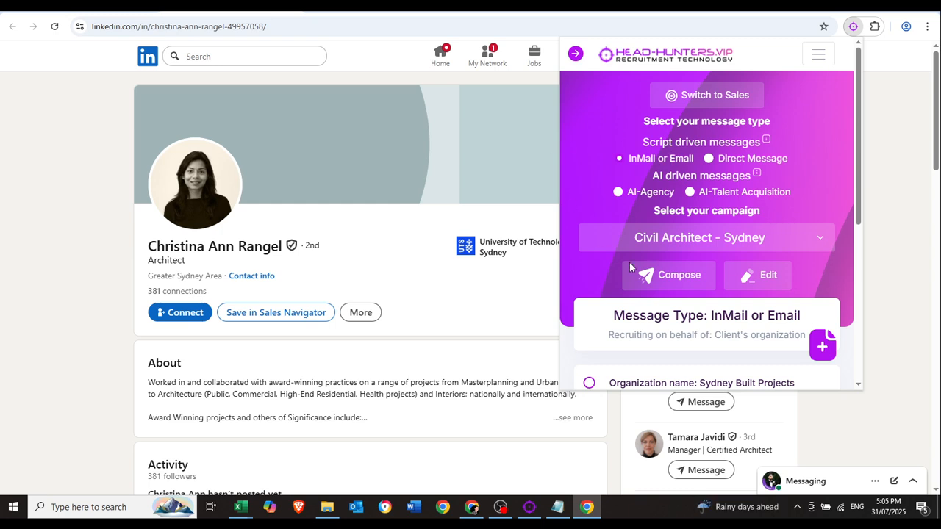
{"action": "scroll", "coordinate": [776, 195], "scroll_direction": "down", "scroll_amount": 4}
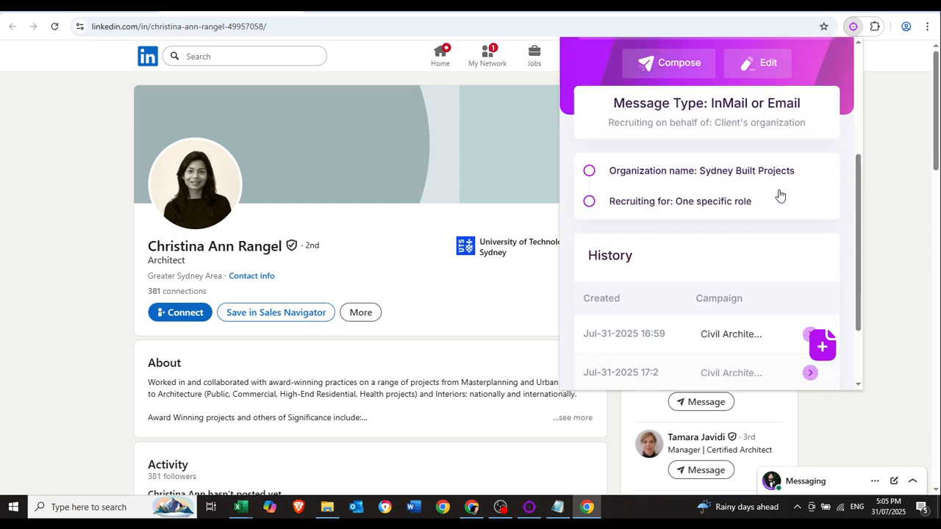
{"action": "scroll", "coordinate": [786, 210], "scroll_direction": "up", "scroll_amount": 4}
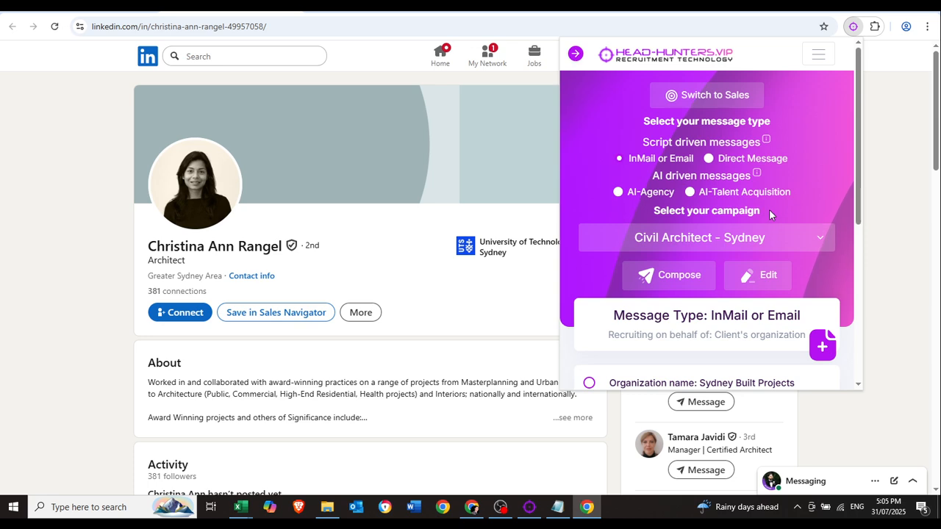
{"action": "left_click", "coordinate": [735, 97]}
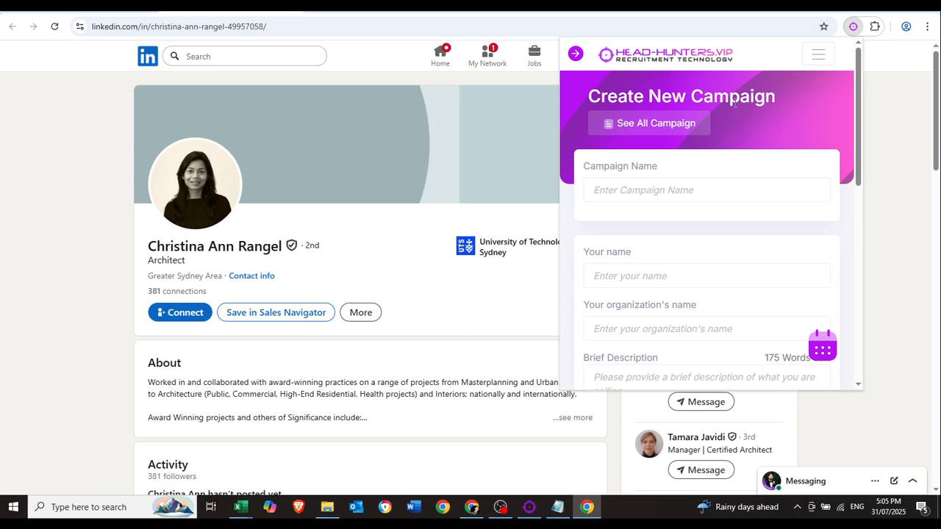
Scroll through the blank Create New Campaign form down to Save This Campaign and back.
{"action": "scroll", "coordinate": [768, 222], "scroll_direction": "down", "scroll_amount": 3}
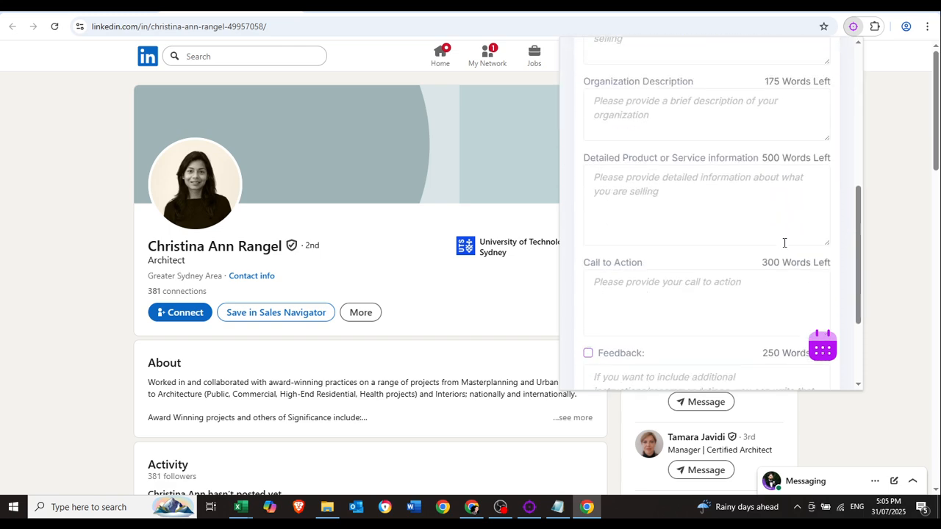
{"action": "scroll", "coordinate": [784, 242], "scroll_direction": "up", "scroll_amount": 5}
{"action": "scroll", "coordinate": [718, 193], "scroll_direction": "down", "scroll_amount": 2}
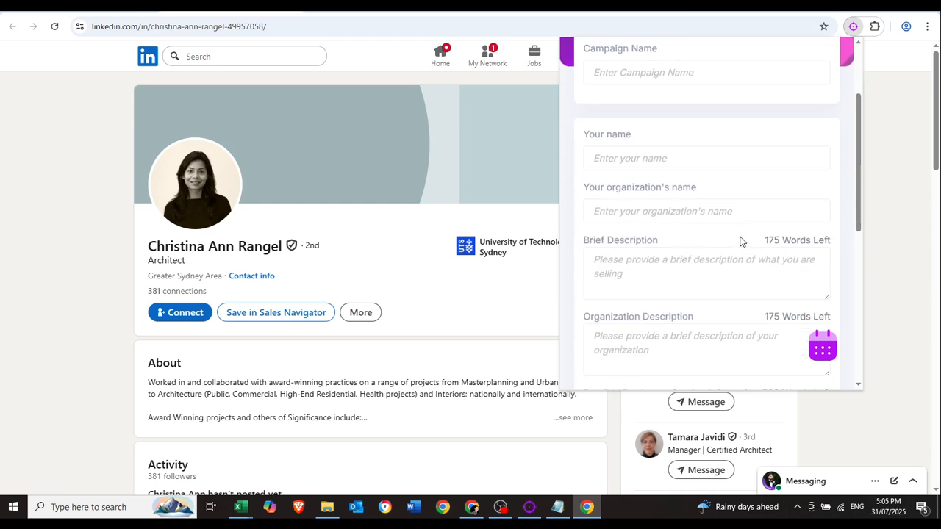
{"action": "scroll", "coordinate": [741, 233], "scroll_direction": "down", "scroll_amount": 3}
{"action": "scroll", "coordinate": [742, 231], "scroll_direction": "up", "scroll_amount": 5}
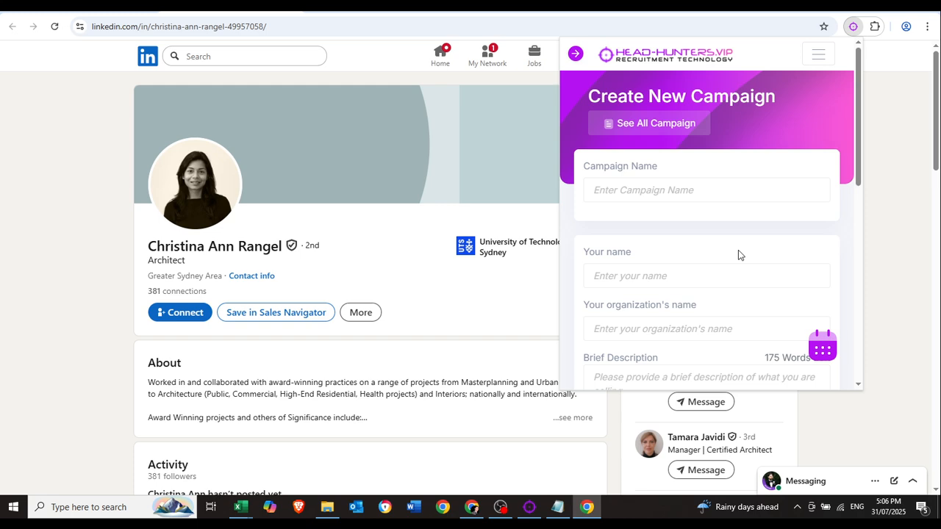
{"action": "scroll", "coordinate": [739, 250], "scroll_direction": "down", "scroll_amount": 5}
{"action": "scroll", "coordinate": [741, 253], "scroll_direction": "up", "scroll_amount": 5}
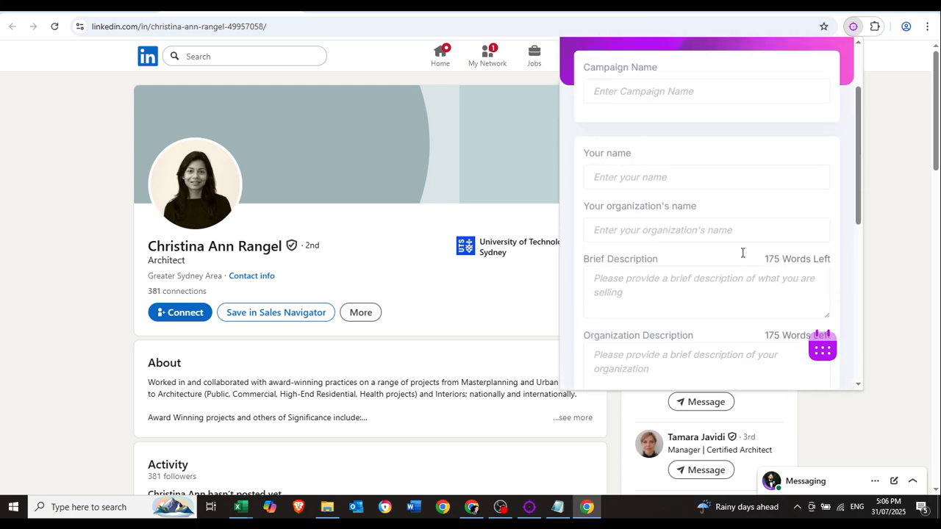
{"action": "scroll", "coordinate": [738, 257], "scroll_direction": "down", "scroll_amount": 3}
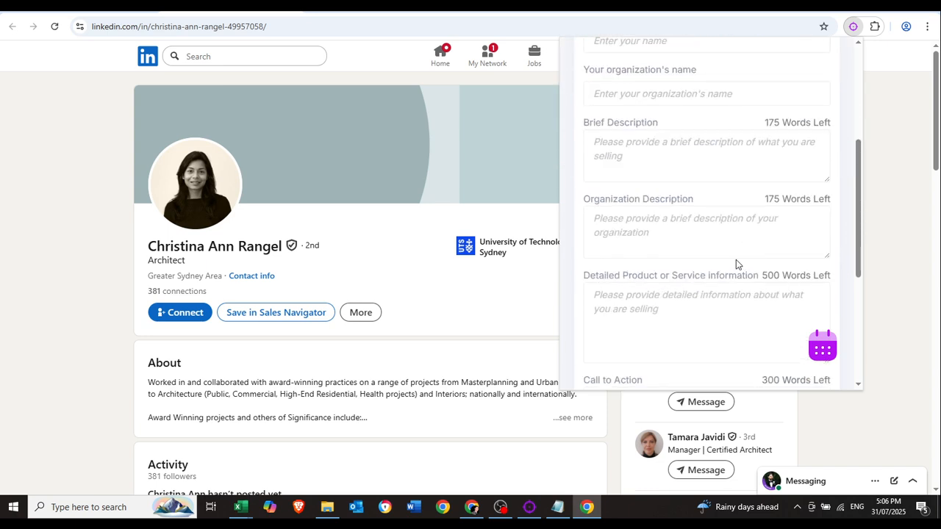
{"action": "scroll", "coordinate": [737, 258], "scroll_direction": "up", "scroll_amount": 3}
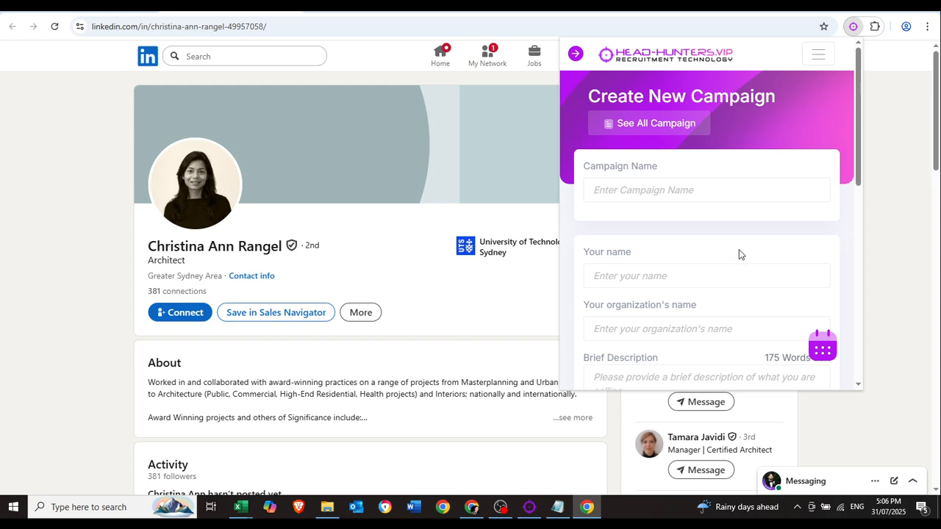
{"action": "scroll", "coordinate": [739, 255], "scroll_direction": "down", "scroll_amount": 4}
{"action": "scroll", "coordinate": [738, 252], "scroll_direction": "up", "scroll_amount": 2}
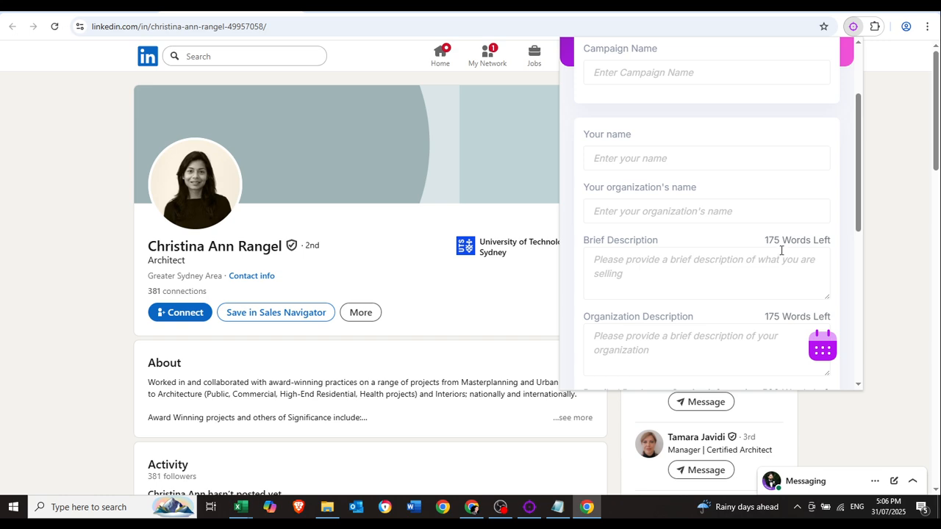
{"action": "scroll", "coordinate": [781, 255], "scroll_direction": "up", "scroll_amount": 2}
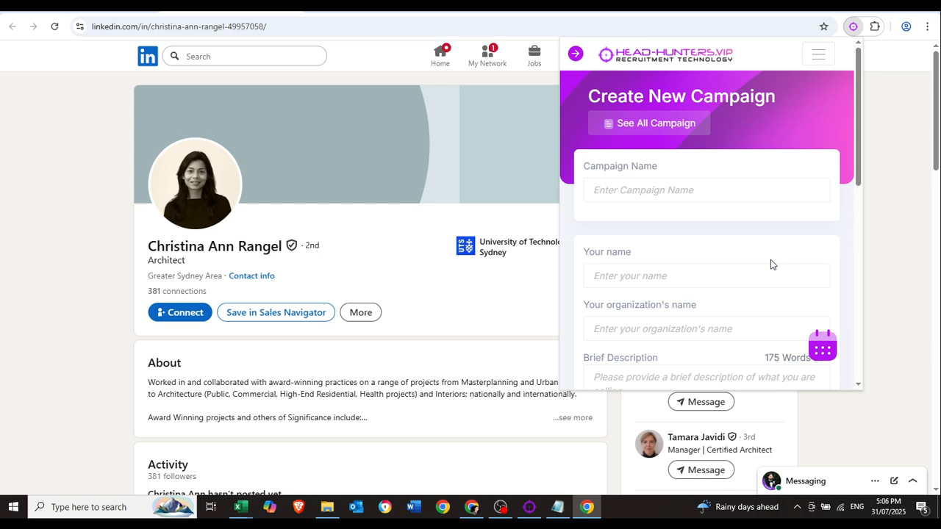
{"action": "scroll", "coordinate": [771, 266], "scroll_direction": "down", "scroll_amount": 5}
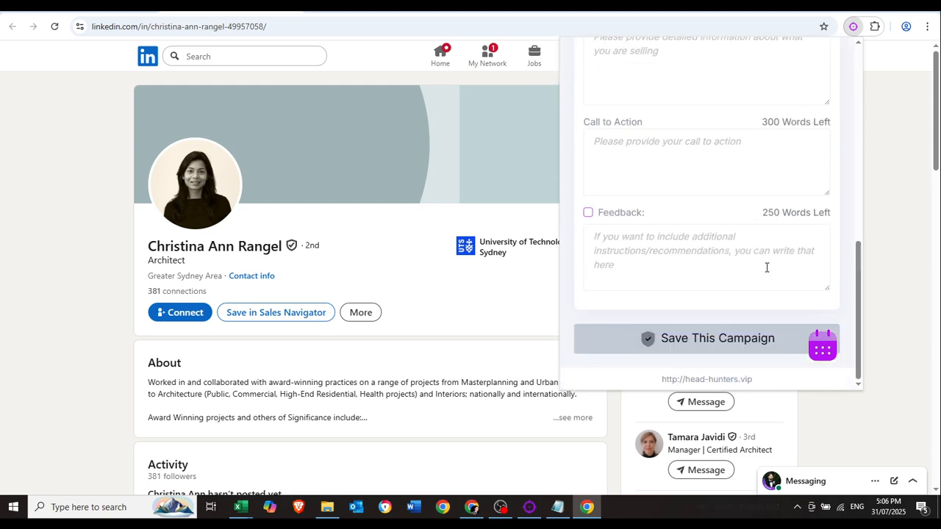
{"action": "scroll", "coordinate": [765, 263], "scroll_direction": "up", "scroll_amount": 6}
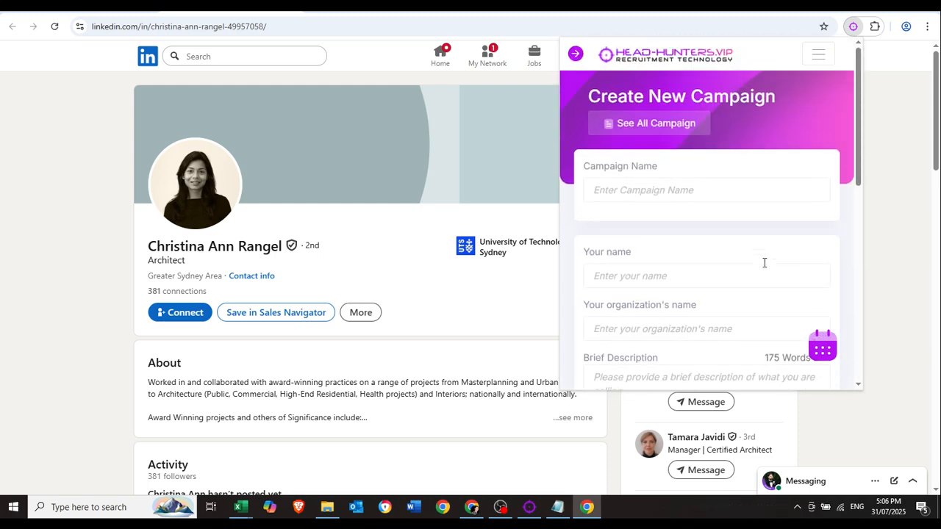